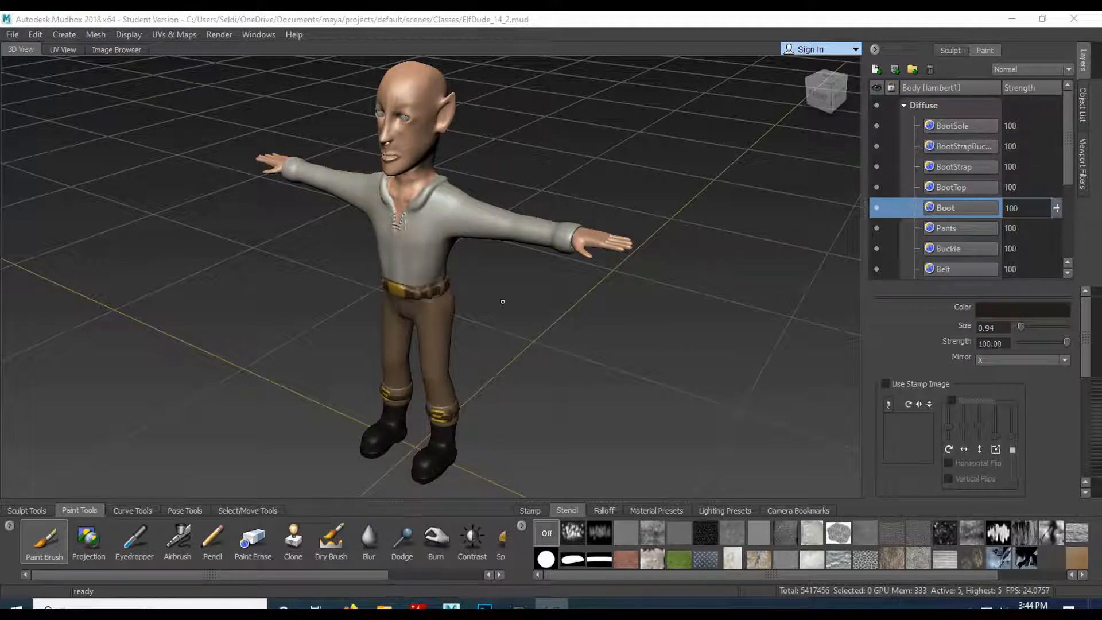
- Make the Hair object visible on the elf's head
scroll(492, 298, up, 1)
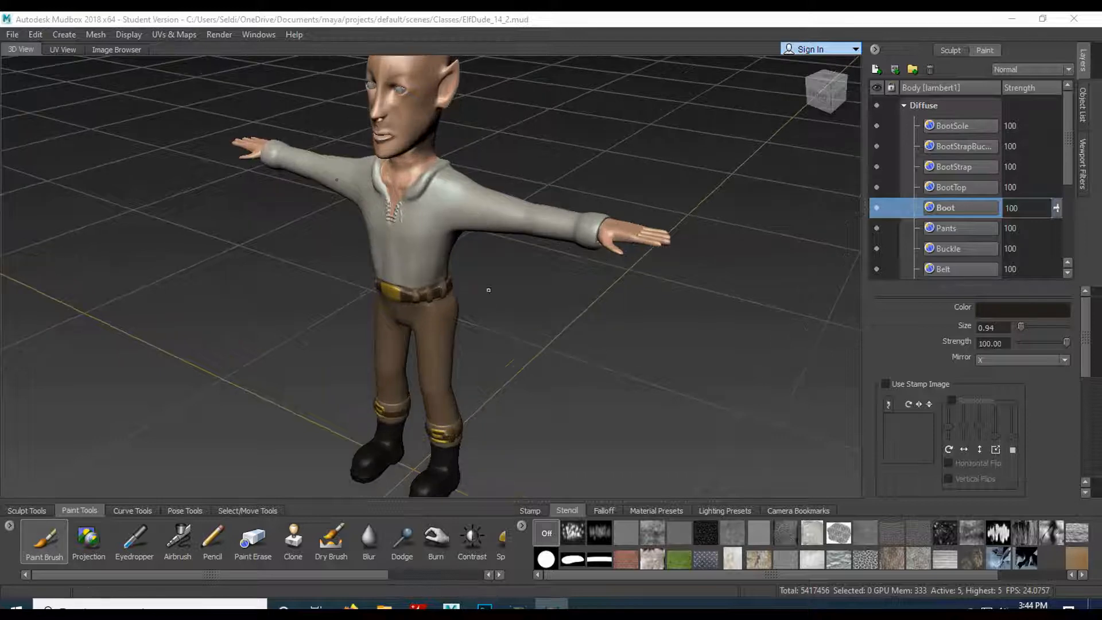
alt+middle_drag(475, 148, 486, 281)
scroll(484, 251, up, 3)
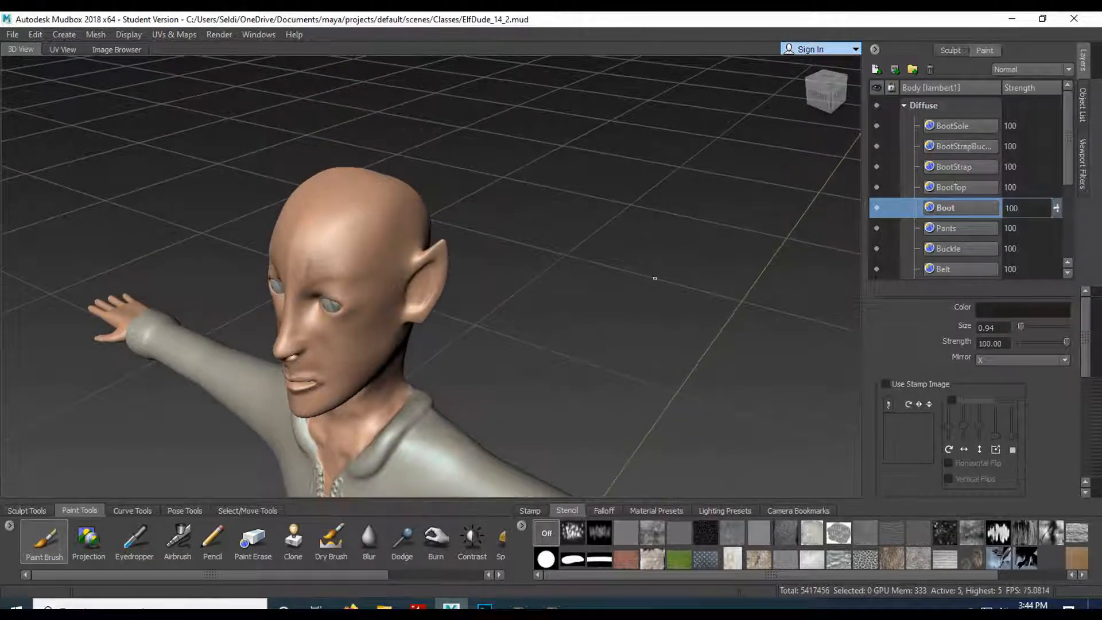
click(1084, 106)
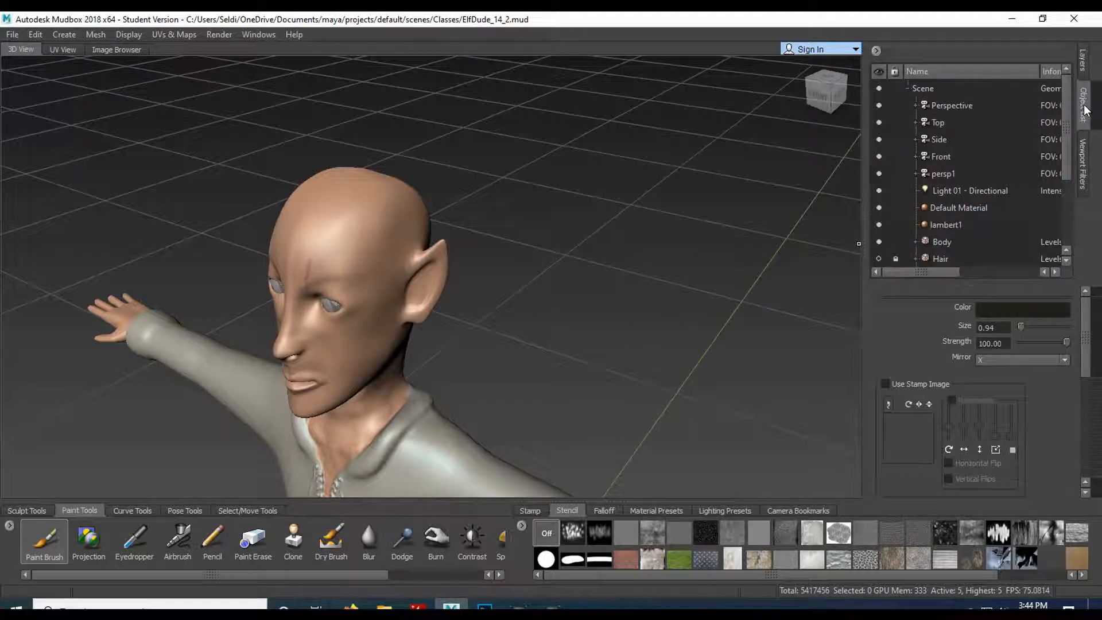
scroll(899, 167, down, 2)
click(879, 156)
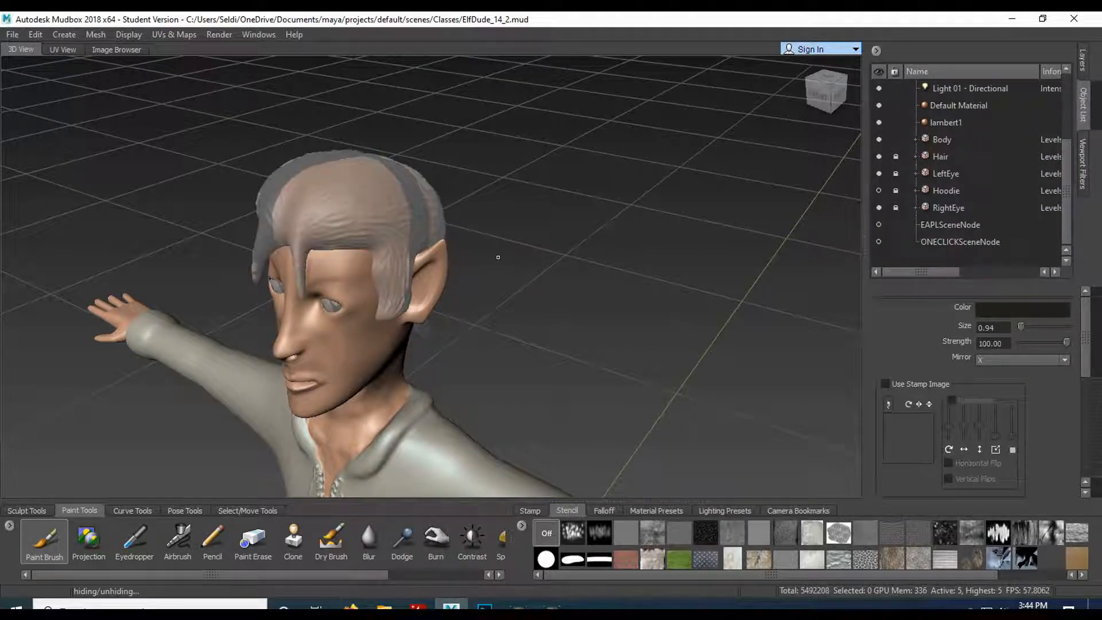
scroll(345, 216, up, 3)
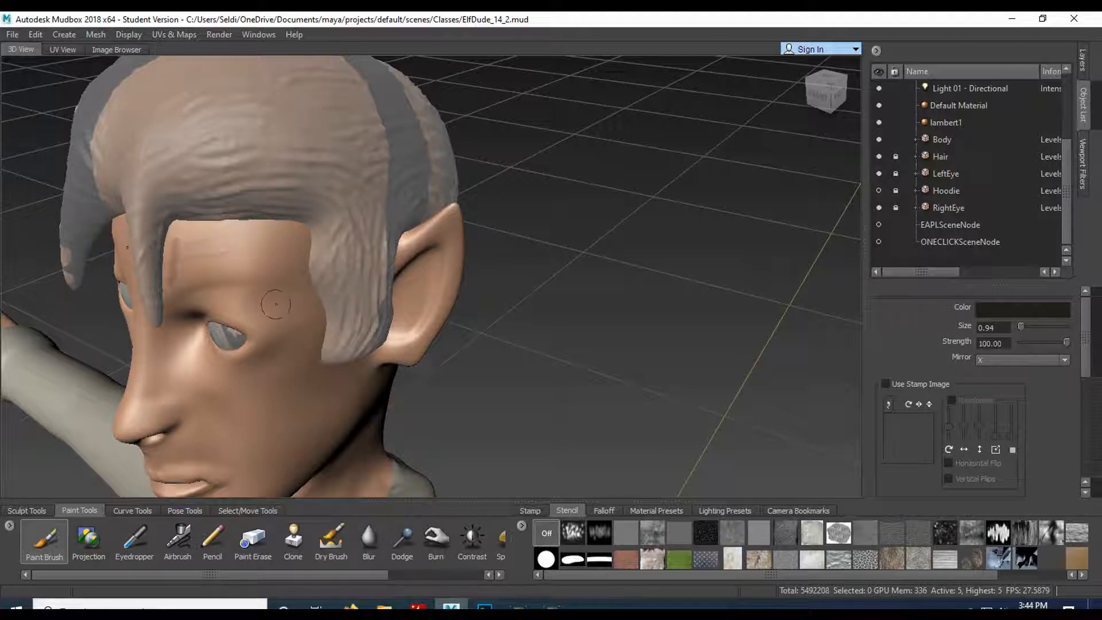
- Examine the Hair object's UV layout and return to the 3D view
click(57, 49)
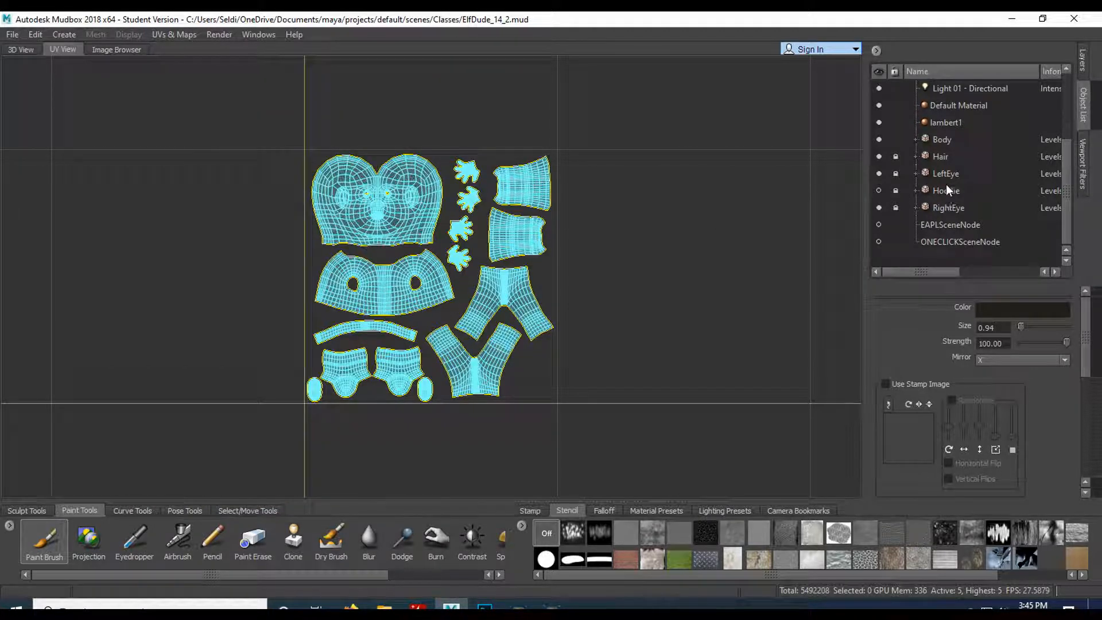
click(942, 159)
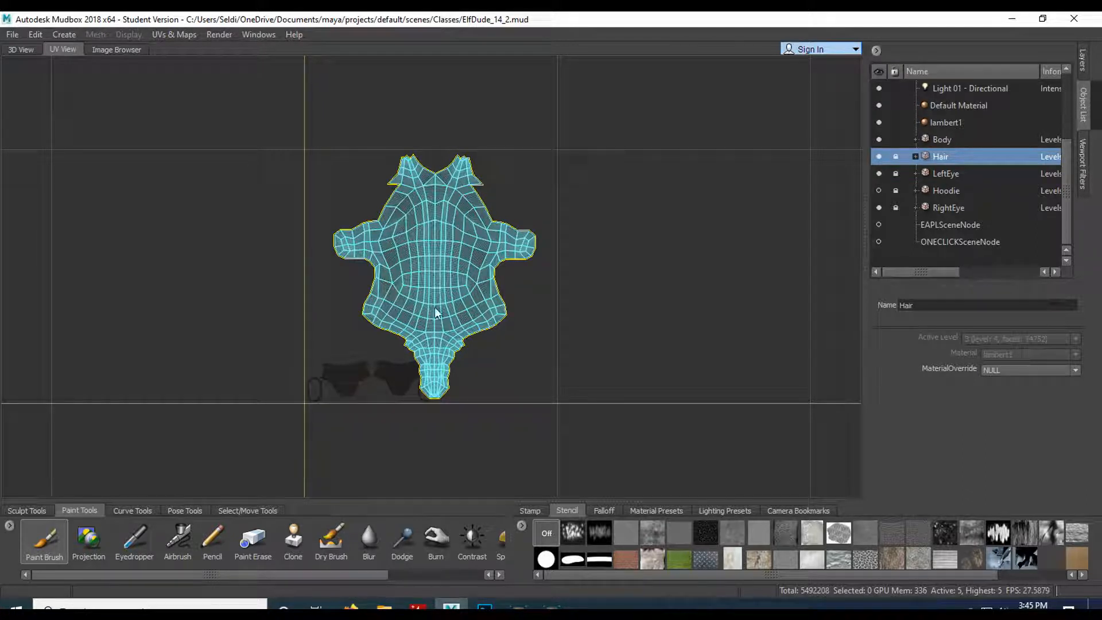
click(20, 50)
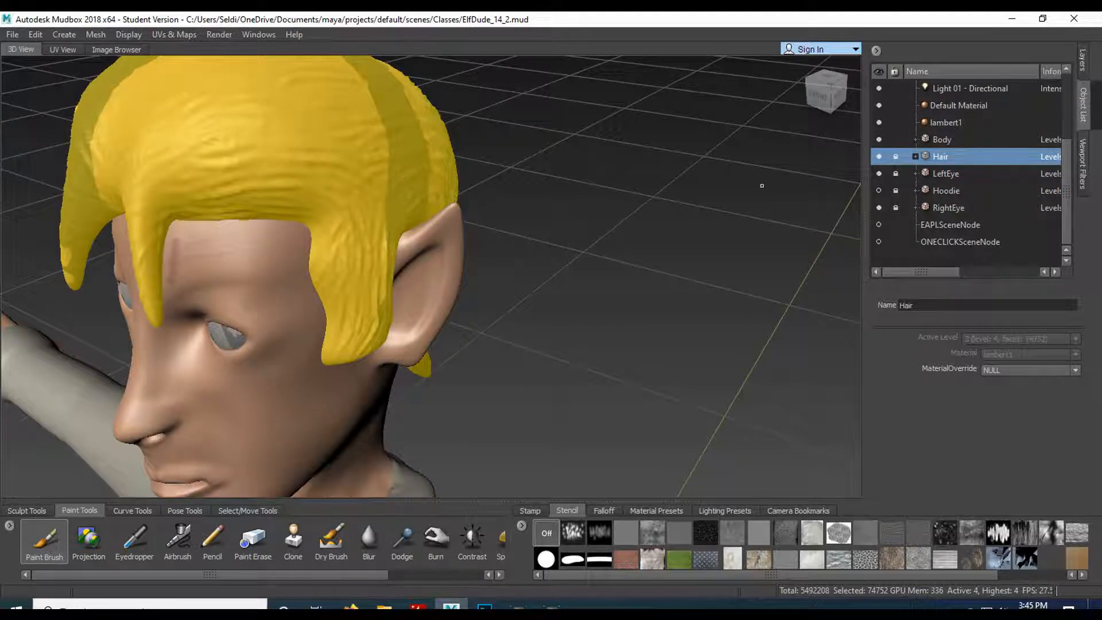
- Toggle the Hair object's visibility off and on, and lock Body while unlocking Hair for editing
click(878, 157)
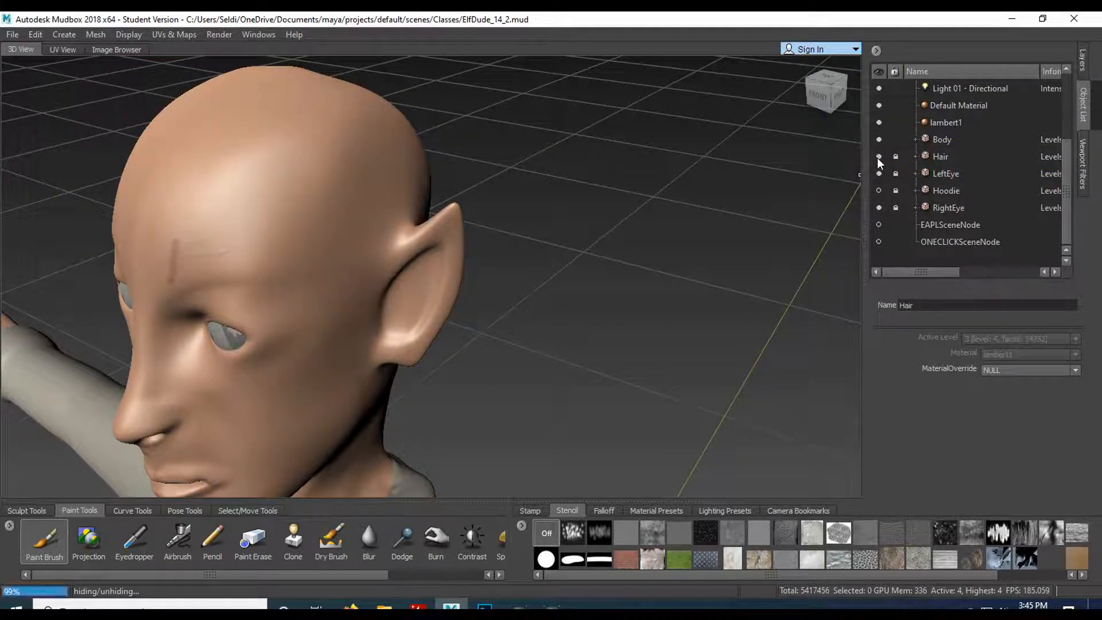
click(878, 157)
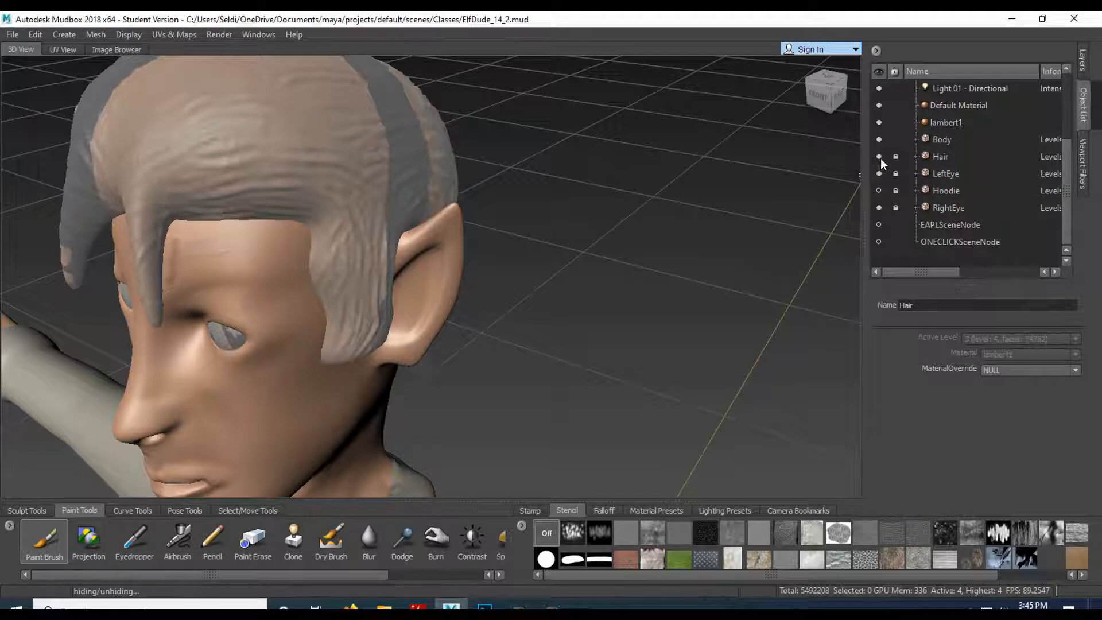
click(897, 140)
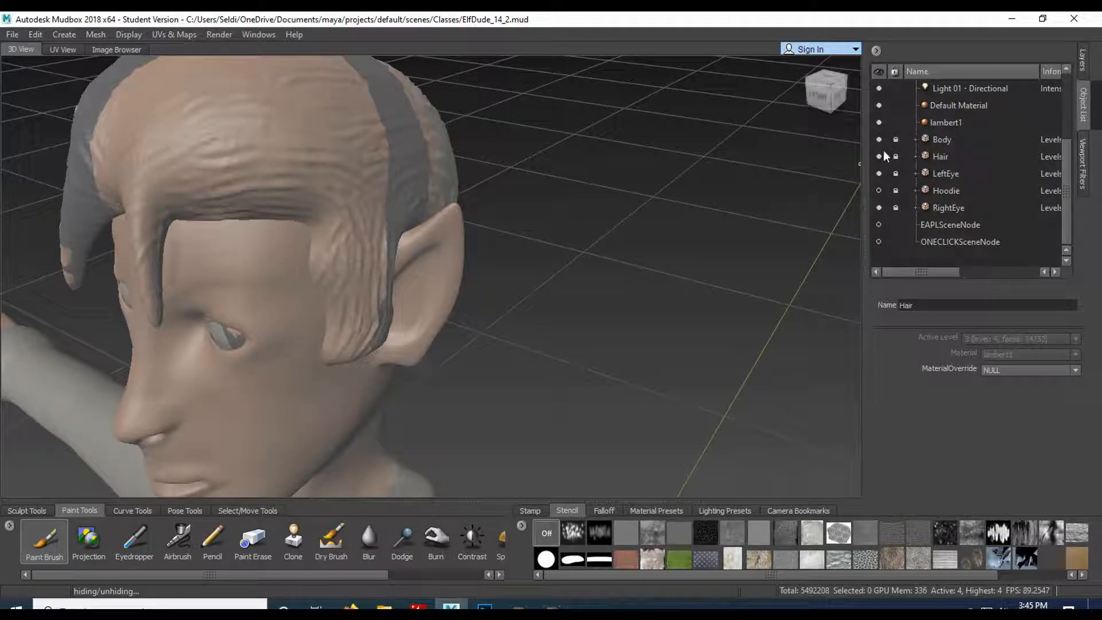
click(894, 157)
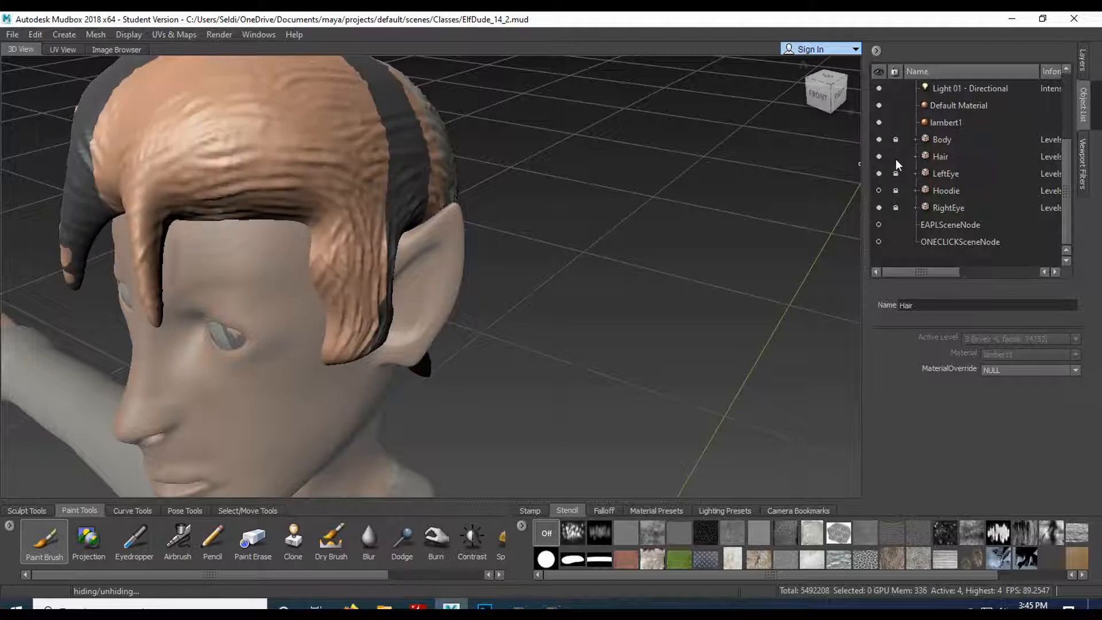
- Assign a new Mudbox Material named HairBaseColor to the hair mesh
right_click(263, 134)
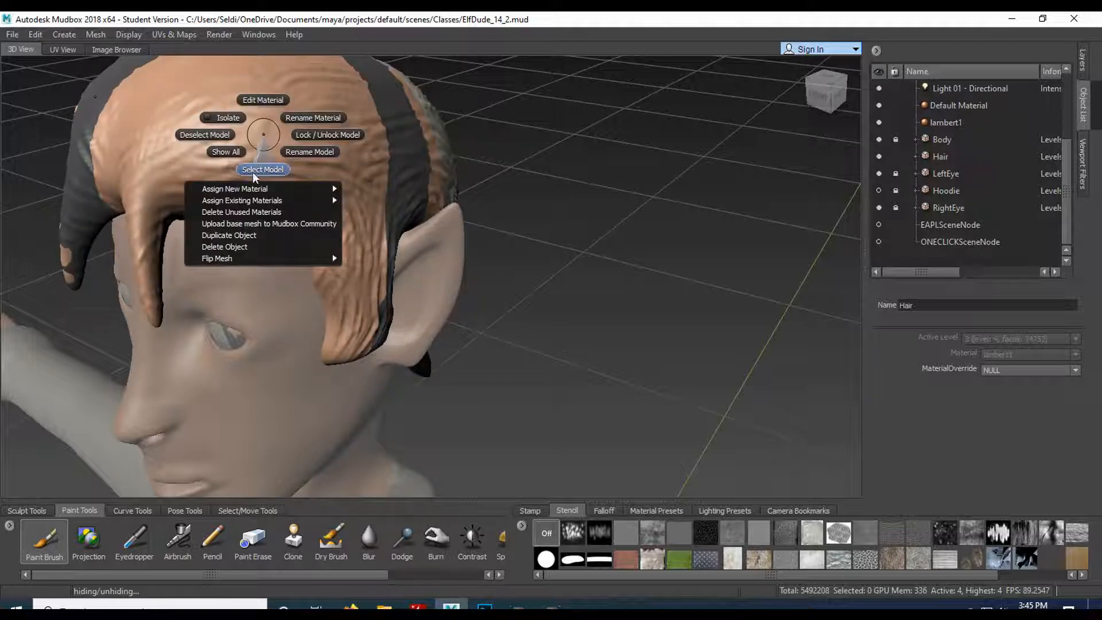
mouse_move(228, 190)
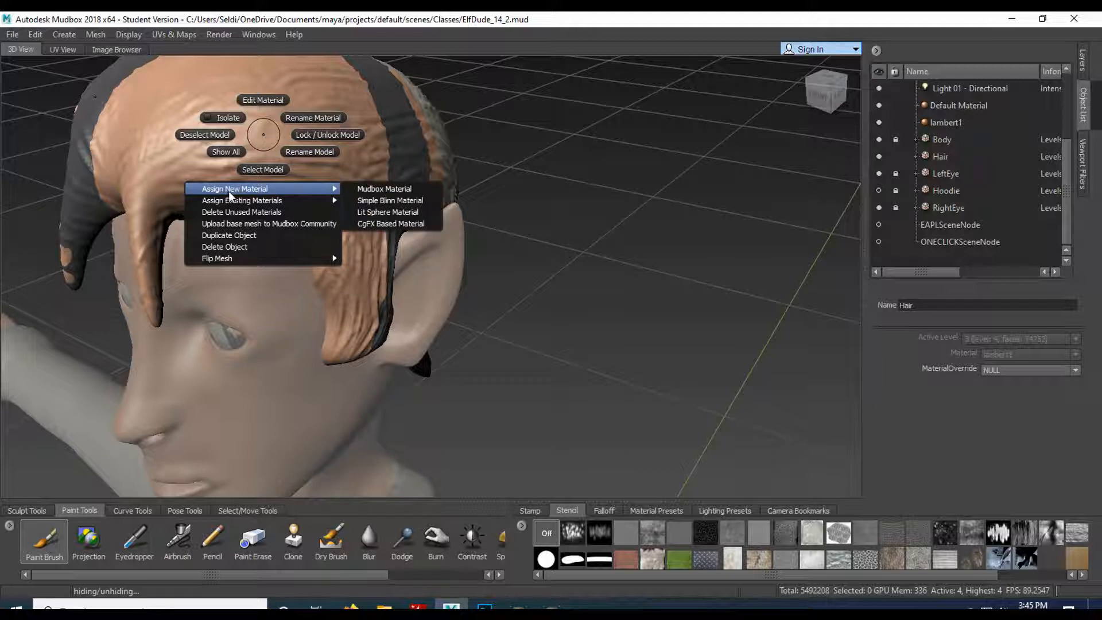
click(422, 187)
text(HairBaseColor)
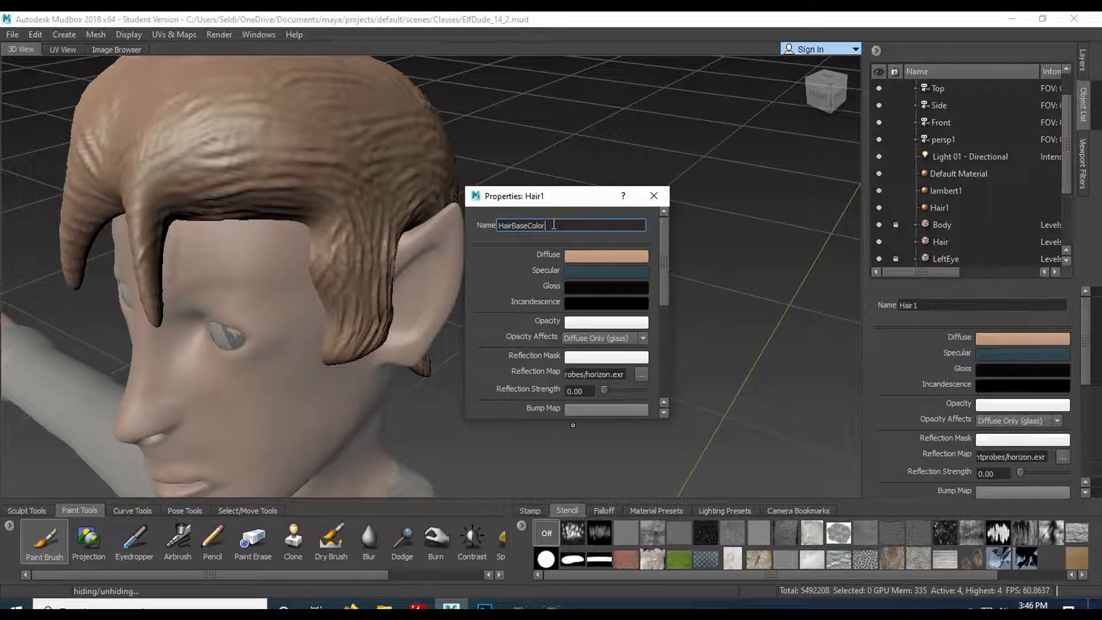
key(Return)
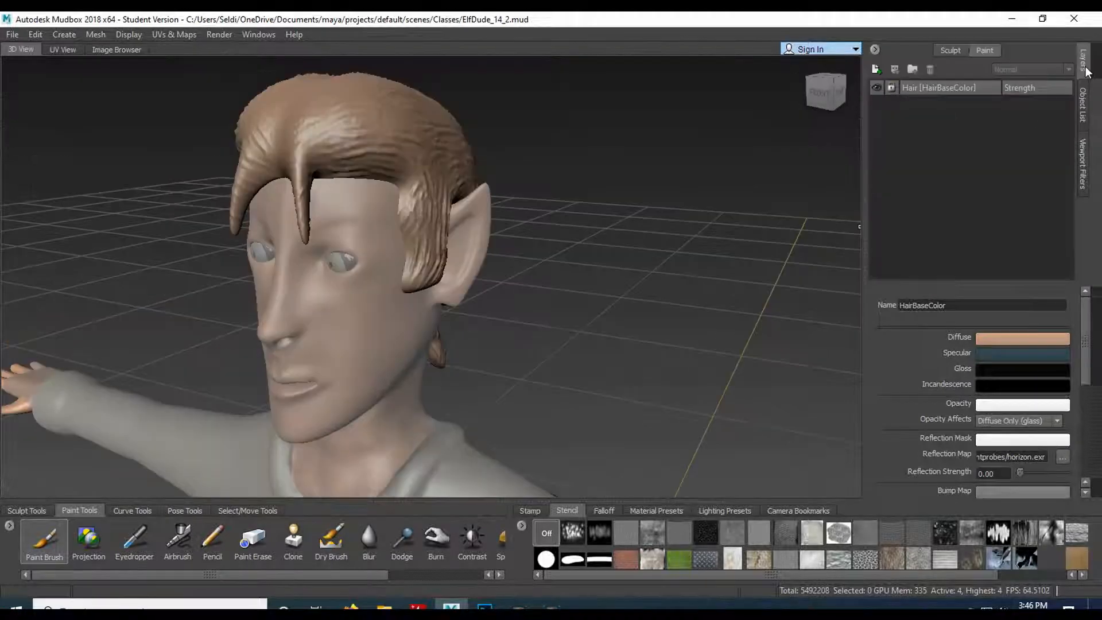
- Create a Diffuse paint layer named Hair at size 2048 in Targa 8 bit RGBA format and toggle its visibility
click(874, 71)
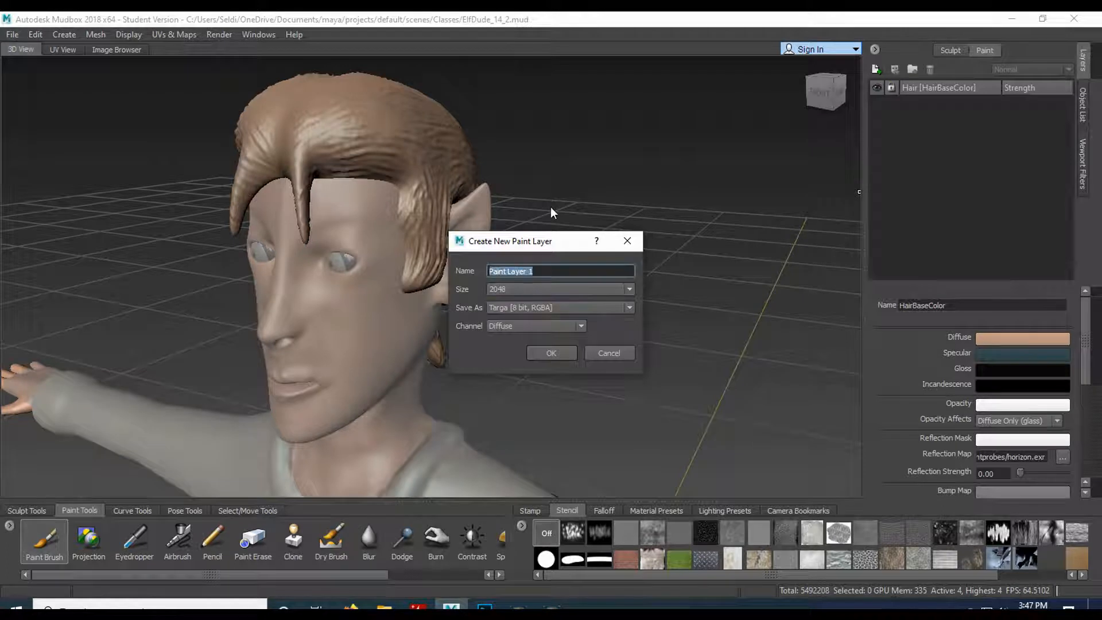
text(Hair)
click(566, 356)
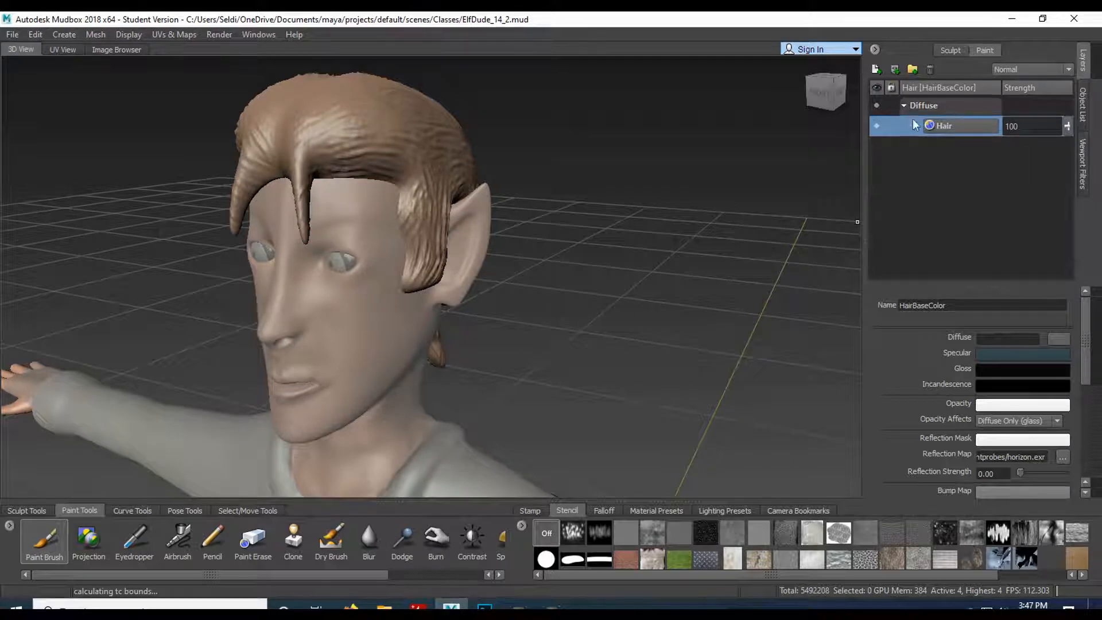
click(876, 126)
click(876, 125)
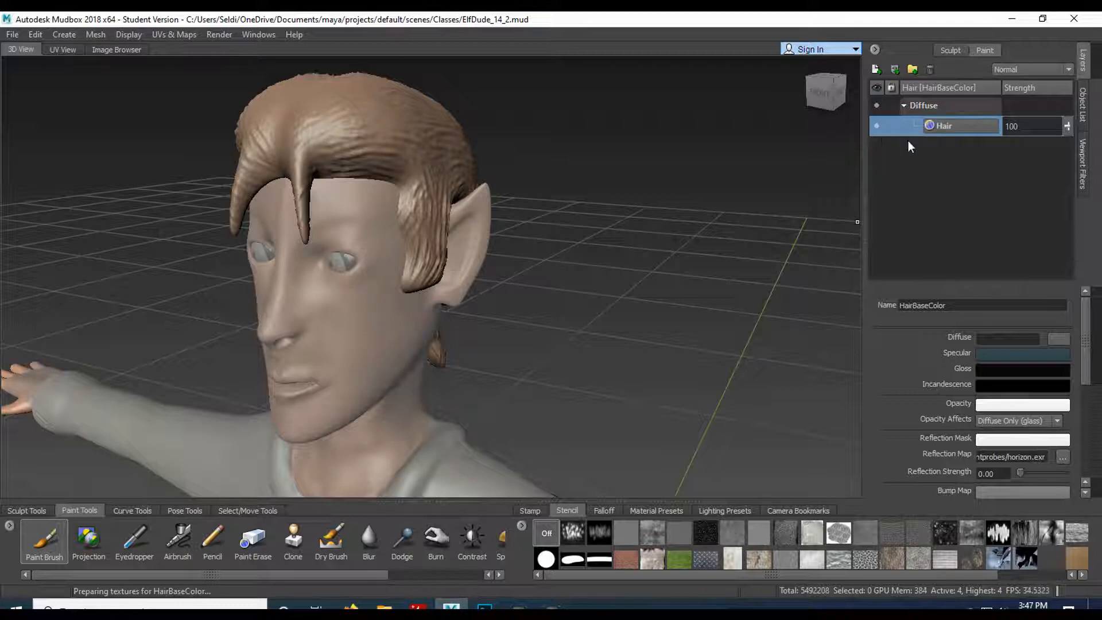
- Rename the HairBaseColor material as HairMaterial
click(1085, 103)
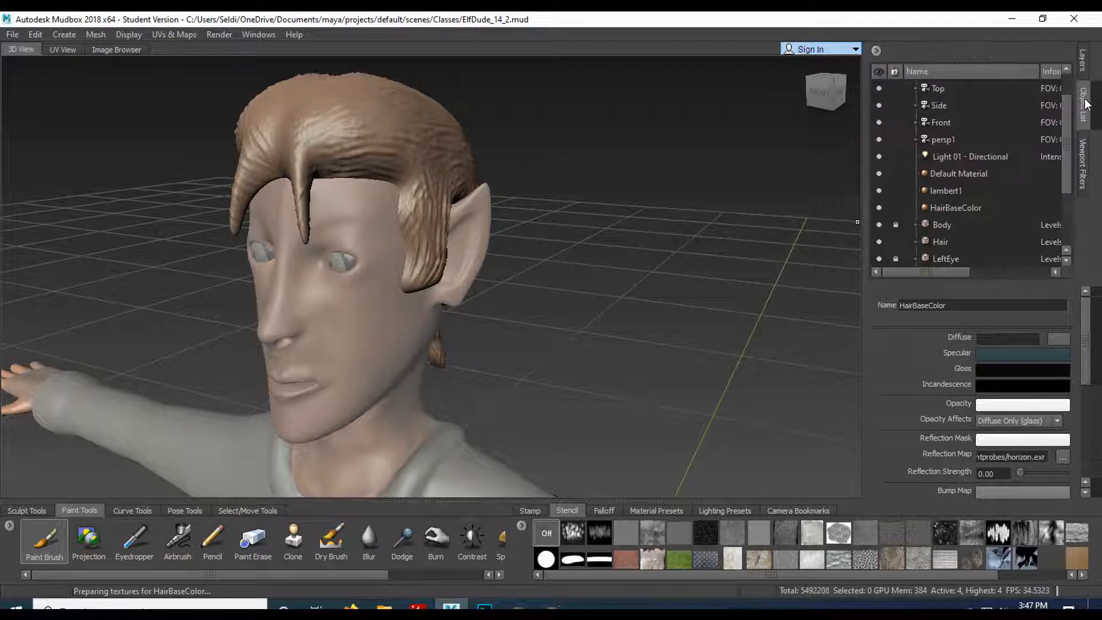
click(963, 208)
drag(967, 304, 915, 308)
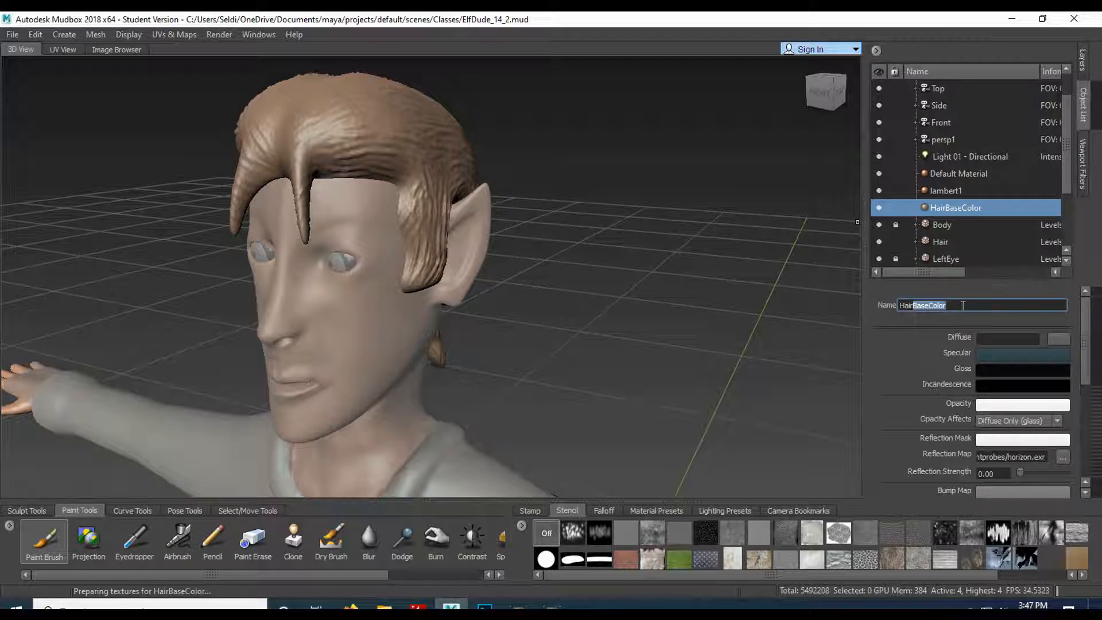
text(Material)
key(Return)
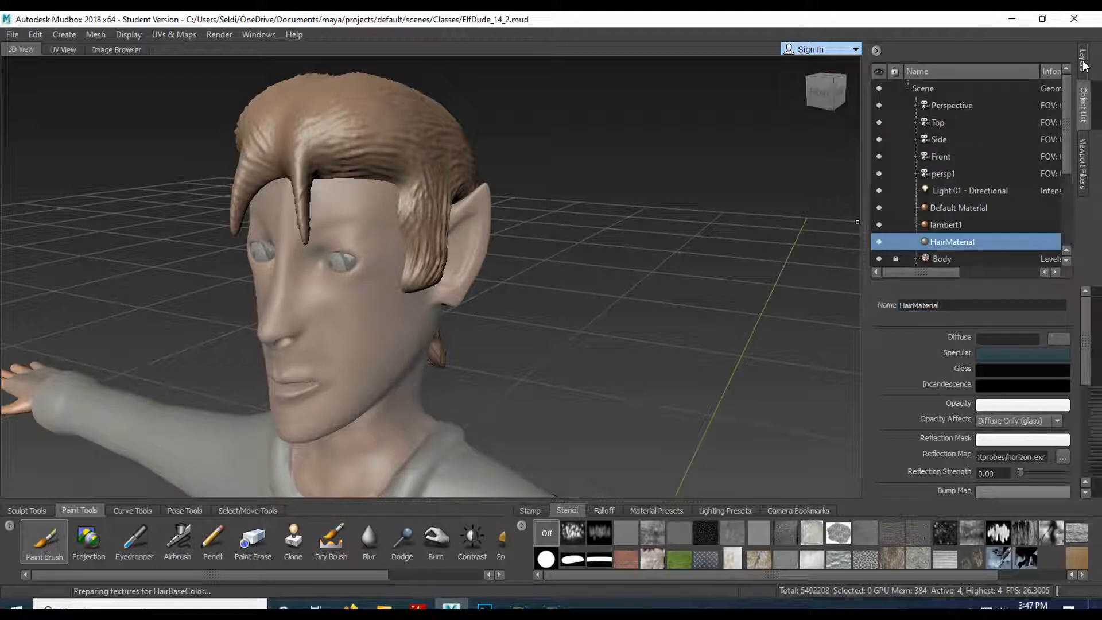
- Set the Paint Brush color for the Hair layer by sampling the hair's tan and shifting its hue to golden orange
click(1083, 62)
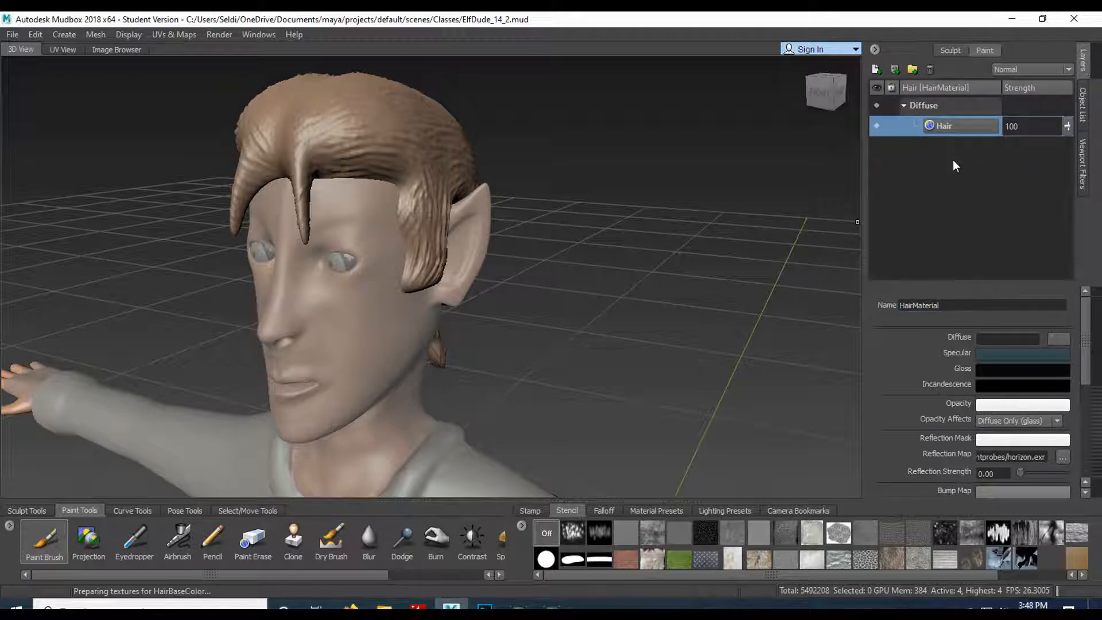
click(57, 539)
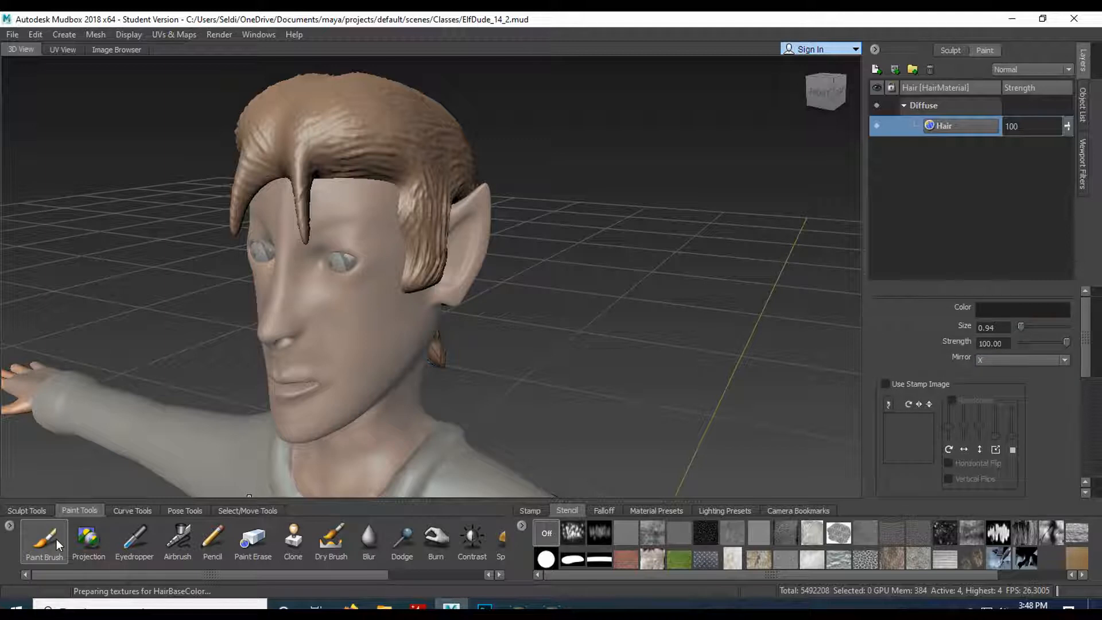
click(1005, 309)
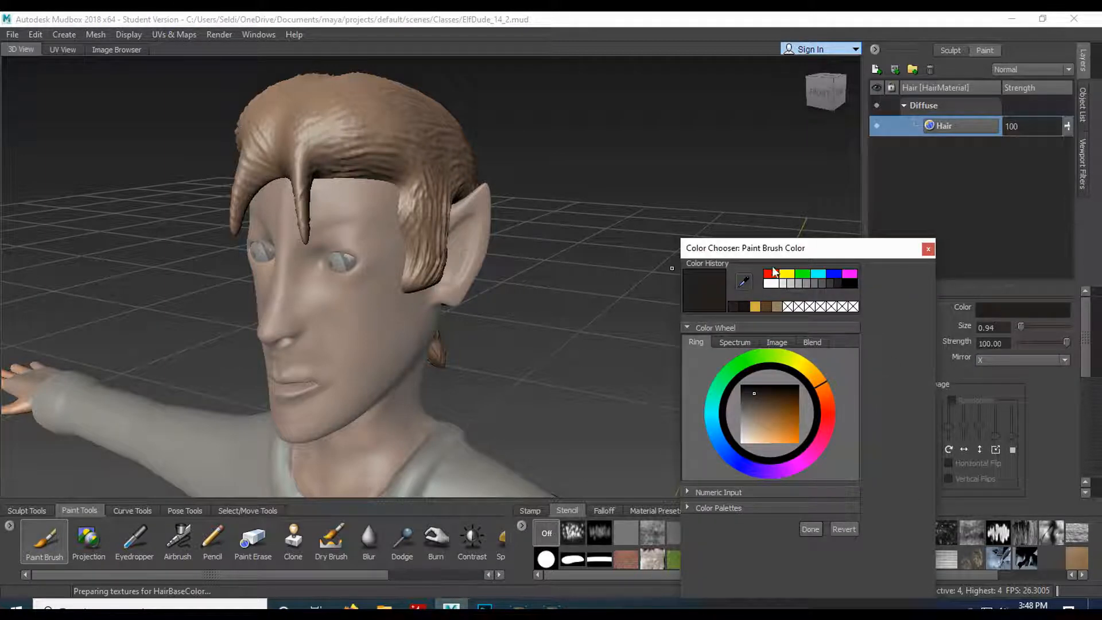
click(745, 281)
click(314, 130)
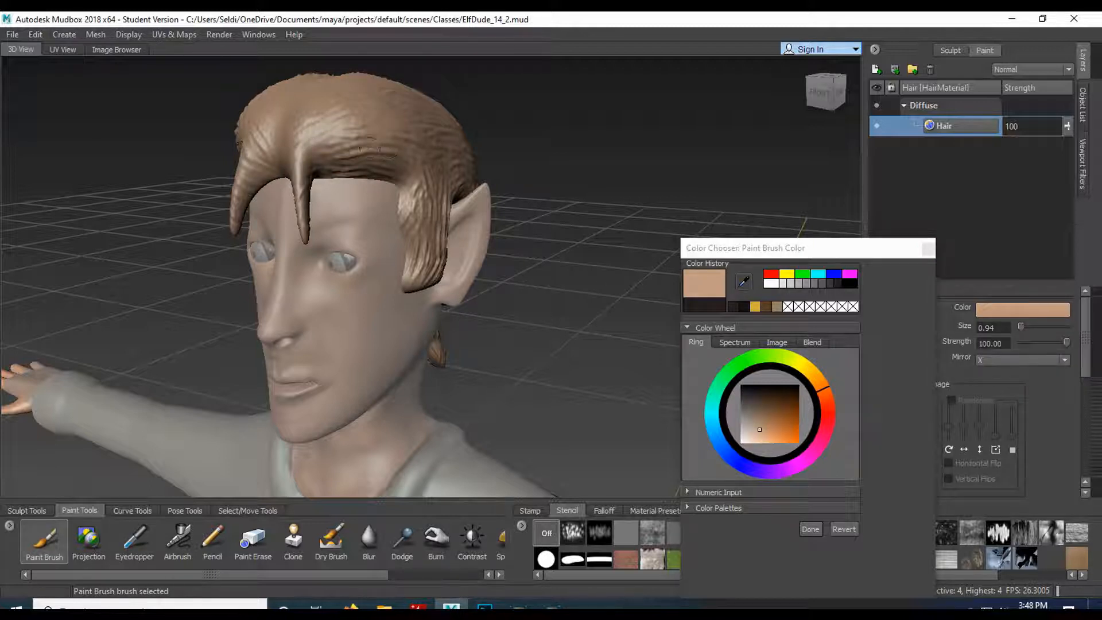
click(821, 389)
drag(821, 390, 819, 381)
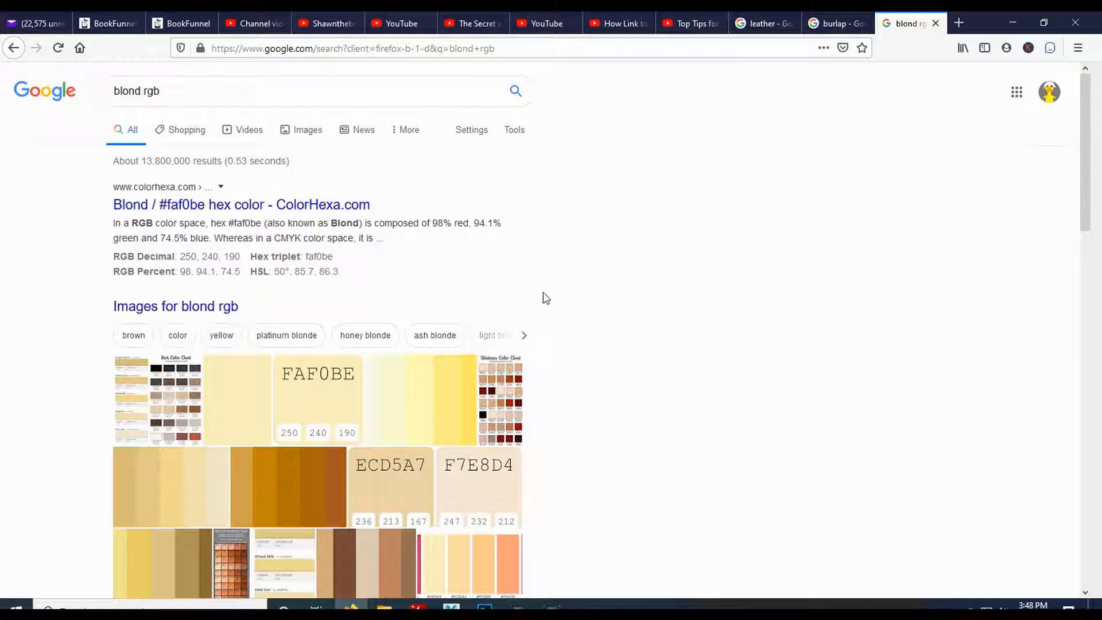
- Open the Wheat blonde hair Swatches Color Palette from the blond rgb image results and copy the image
scroll(271, 302, down, 3)
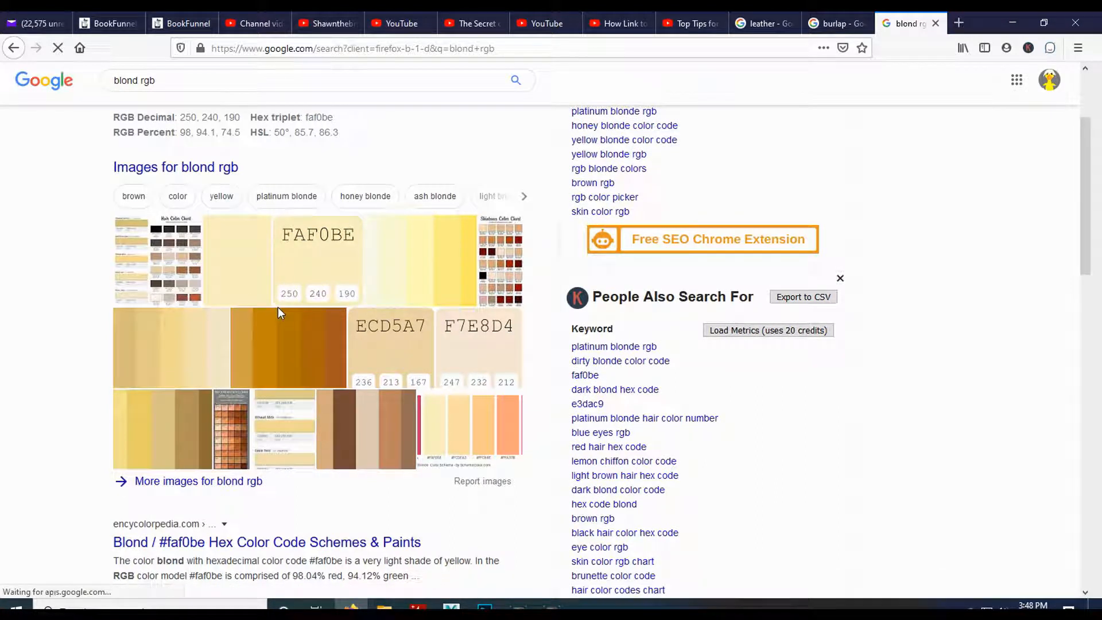
click(151, 441)
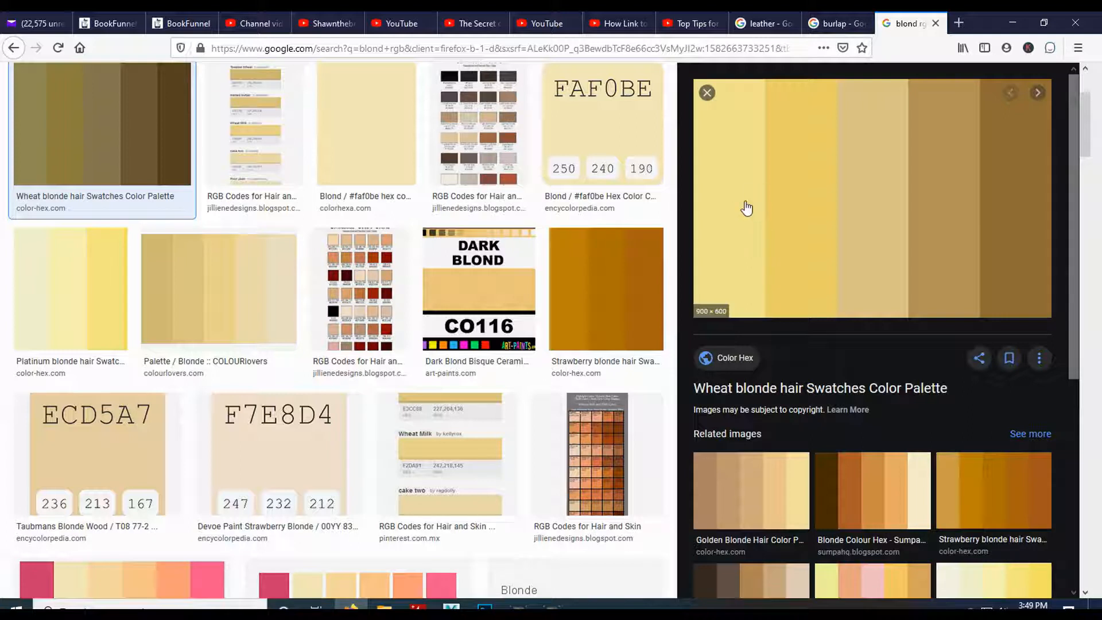
right_click(799, 175)
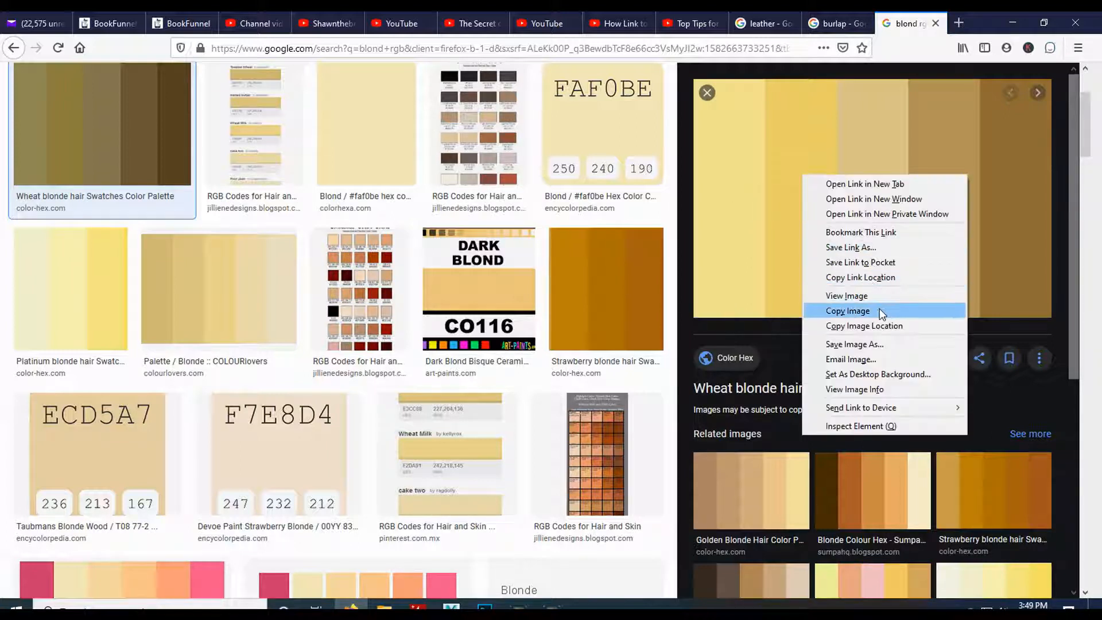
click(878, 310)
- Switch to Photoshop and paste the copied blonde palette into Skin.psd
click(484, 607)
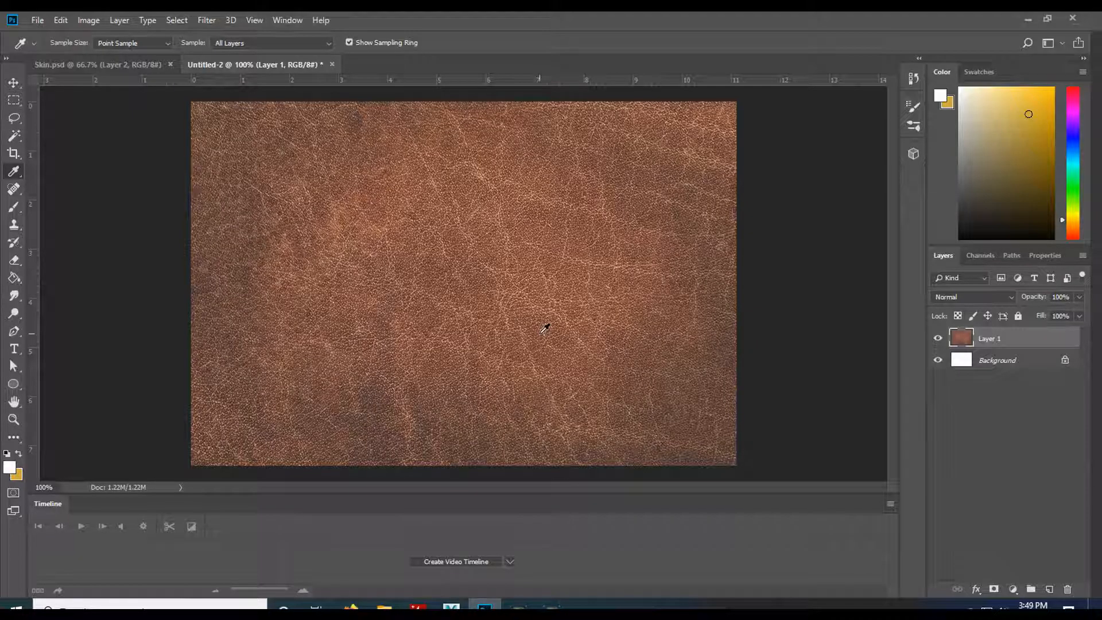
click(113, 68)
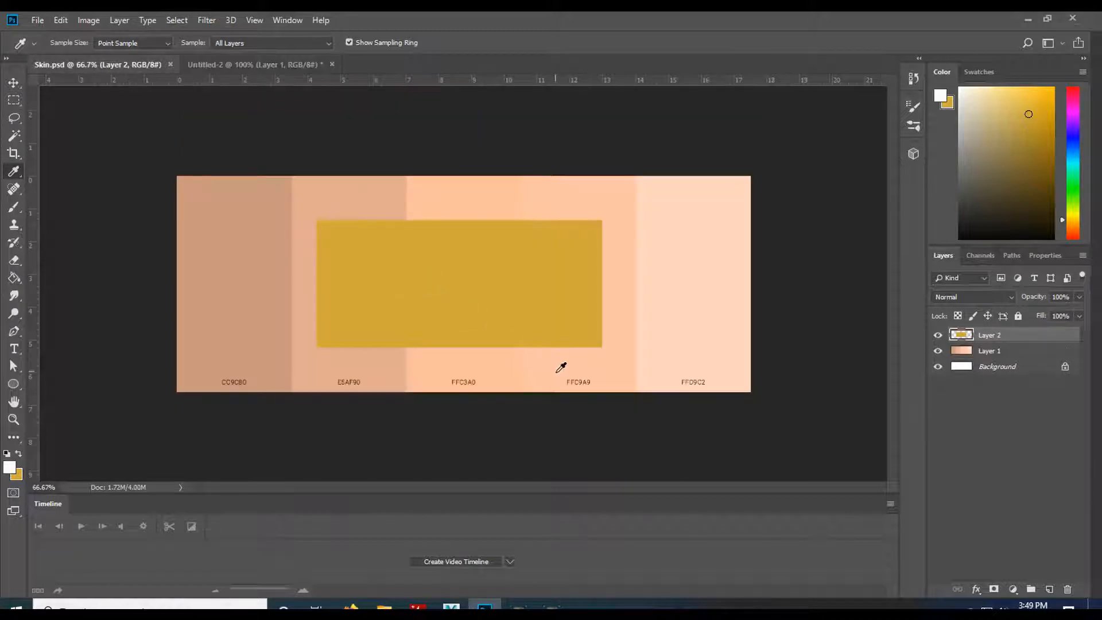
key(ctrl+v)
- Sample the palette's lightest yellow, f0e38e, as the background color, open it in the Color Picker, and switch back to Mudbox
click(303, 241)
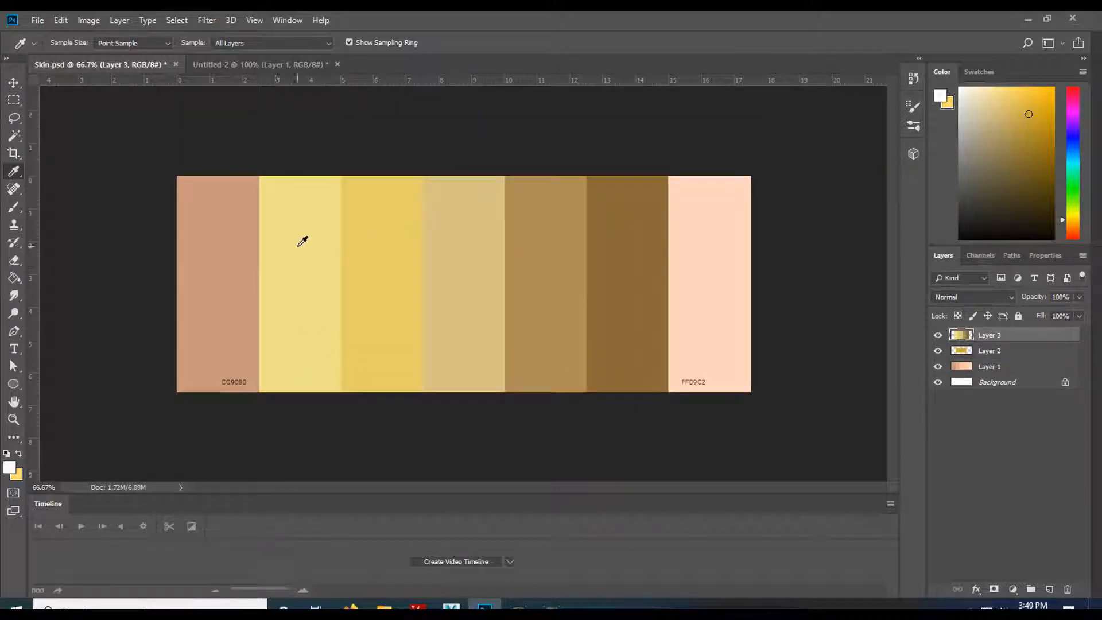
click(949, 108)
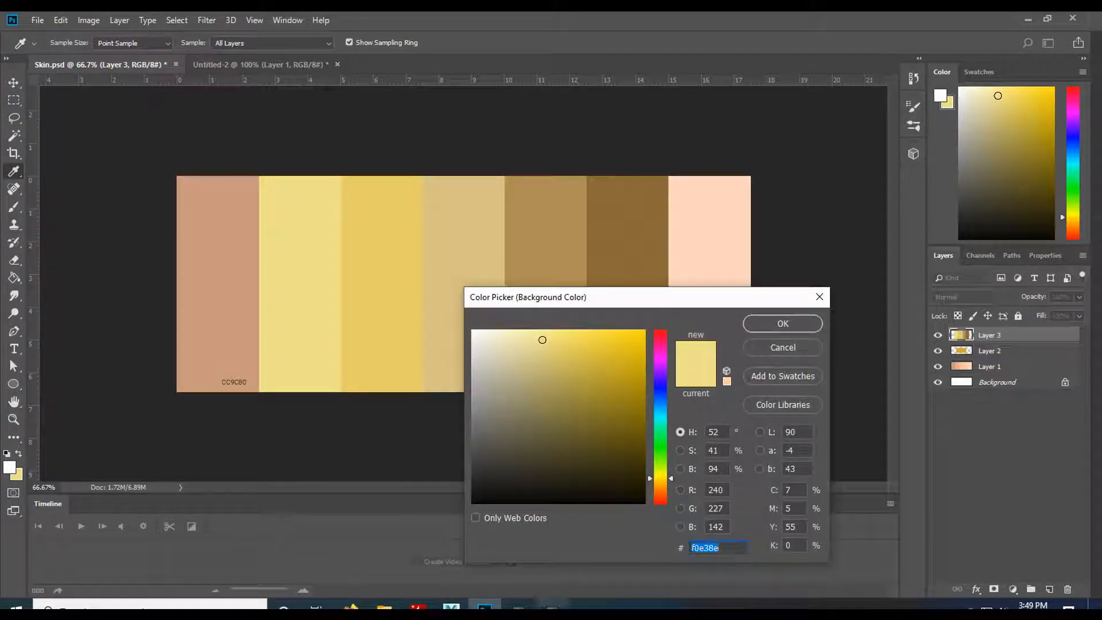
click(452, 606)
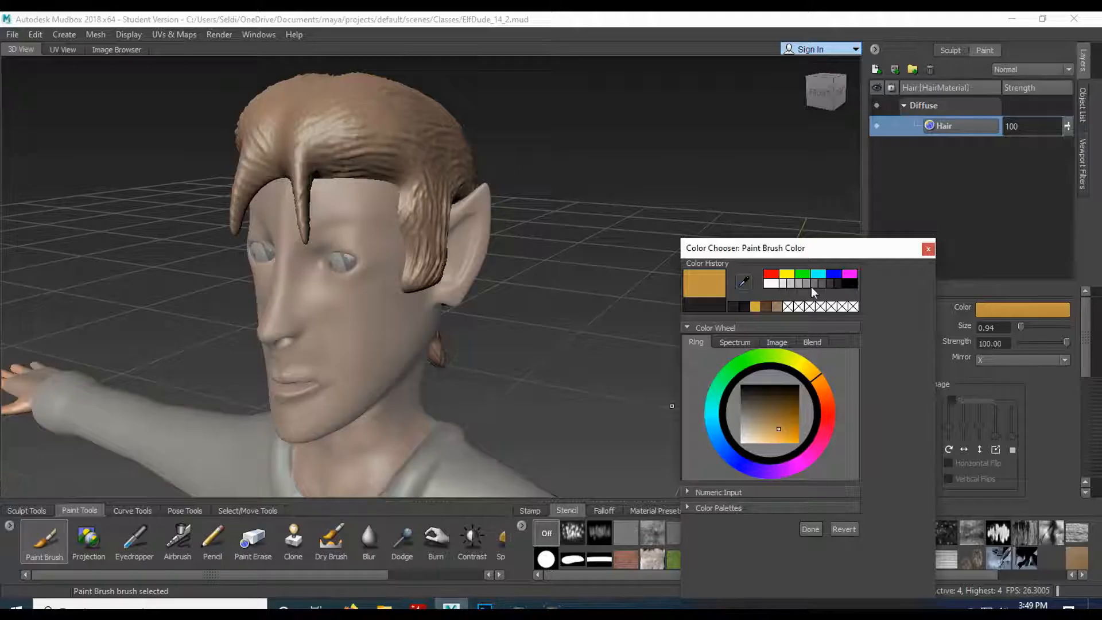
- Set the Paint Brush color to RGB 240, 227, 140 using the 0 to 255 range and accept it
click(646, 386)
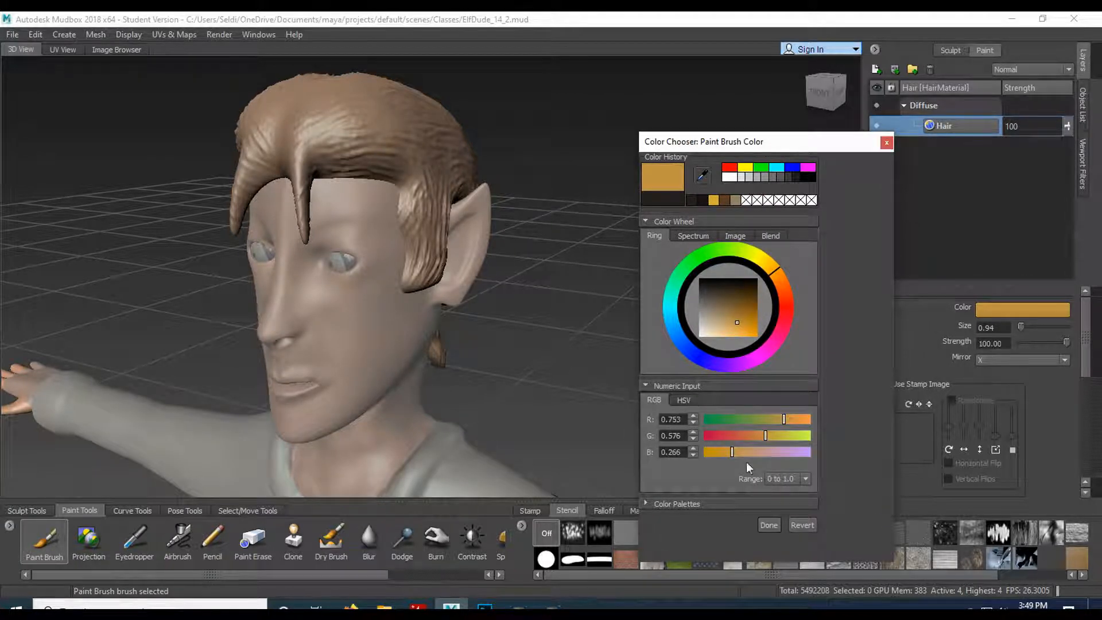
click(784, 499)
drag(684, 419, 631, 418)
text(240)
key(Tab)
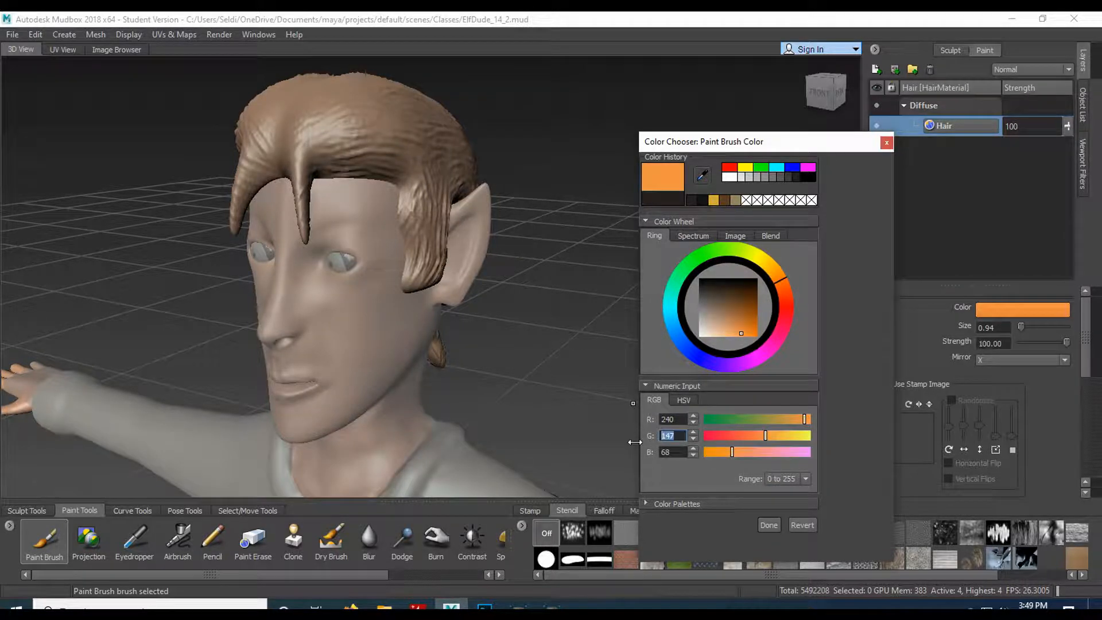
text(227)
key(Return)
key(Tab)
text(140)
key(Return)
click(768, 525)
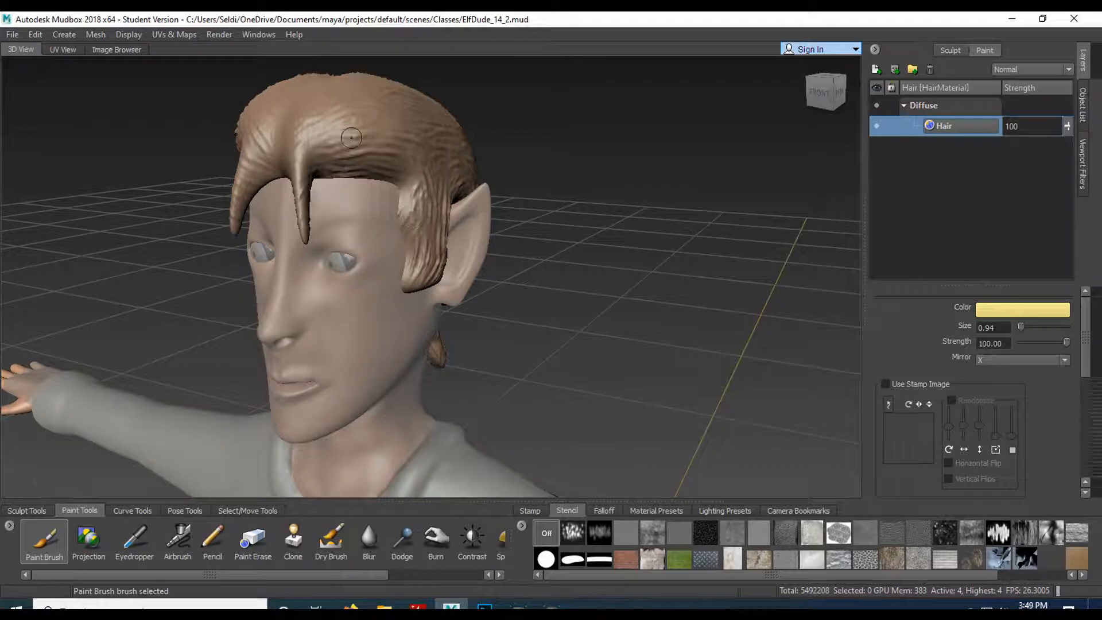
- Enlarge the Paint Brush to 7.15 and paint the front, sides, back and ponytail of the hair light blond on the Hair layer
key(b)
mouse_move(352, 138)
mouse_down()
mouse_move(361, 137)
mouse_move(341, 132)
mouse_move(367, 136)
mouse_move(307, 215)
mouse_move(416, 192)
mouse_move(426, 253)
mouse_move(345, 85)
mouse_move(439, 146)
mouse_move(385, 89)
mouse_move(281, 167)
mouse_move(345, 177)
mouse_up()
scroll(424, 221, up, 5)
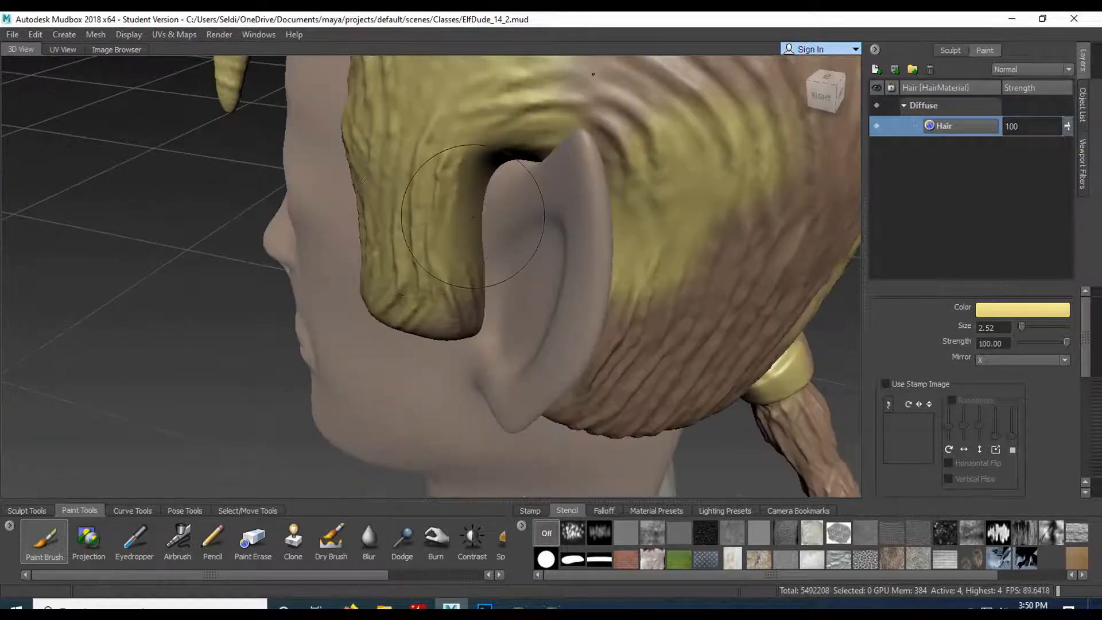
scroll(459, 236, down, 3)
scroll(452, 253, down, 2)
alt+drag(451, 253, 345, 295)
mouse_move(416, 276)
mouse_down()
mouse_move(488, 184)
mouse_move(548, 350)
mouse_move(487, 367)
mouse_move(488, 270)
mouse_up()
drag(488, 270, 597, 476)
alt+middle_drag(597, 476, 481, 323)
drag(488, 350, 508, 405)
alt+drag(508, 405, 379, 367)
mouse_move(453, 247)
mouse_down()
mouse_move(490, 224)
mouse_move(436, 195)
mouse_up()
alt+drag(419, 305, 393, 321)
alt+drag(431, 164, 403, 181)
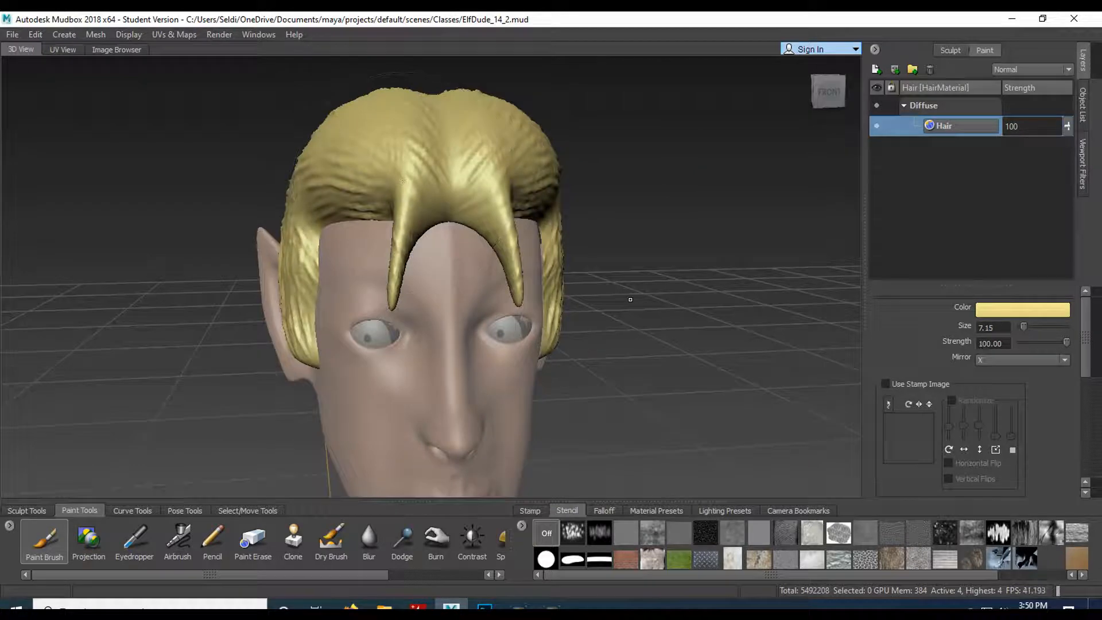
- Create a new 2048 Targa 8 bit RGBA paint layer named HairDarker in the Diffuse channel
alt+right_drag(630, 300, 615, 349)
alt+drag(615, 349, 460, 385)
alt+right_drag(460, 385, 472, 374)
alt+drag(471, 373, 506, 362)
alt+middle_drag(345, 172, 357, 215)
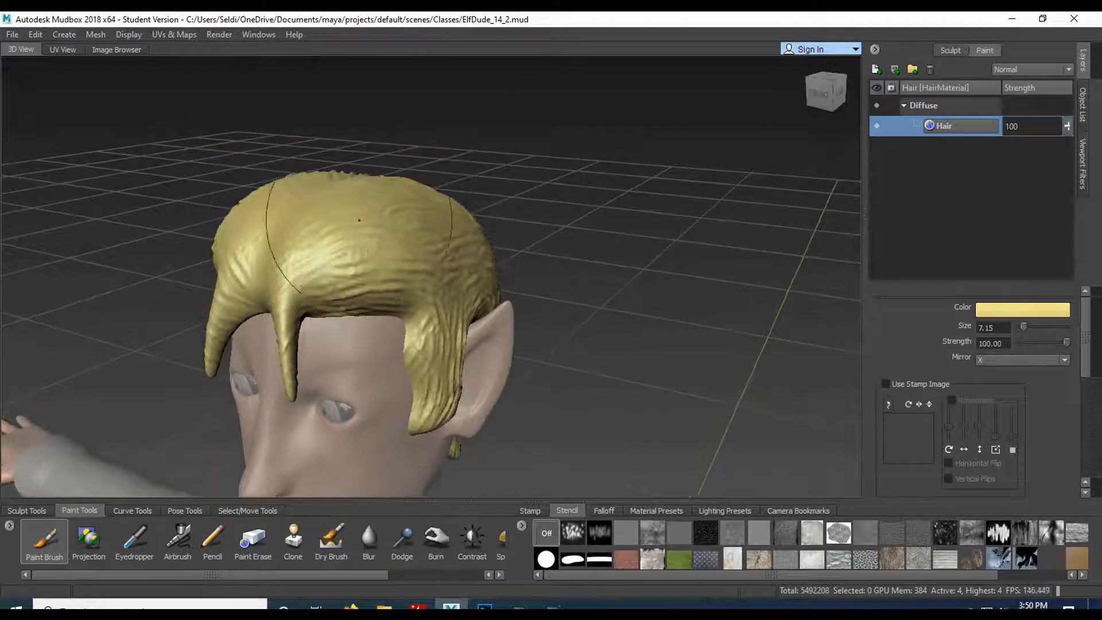
alt+right_drag(357, 214, 333, 198)
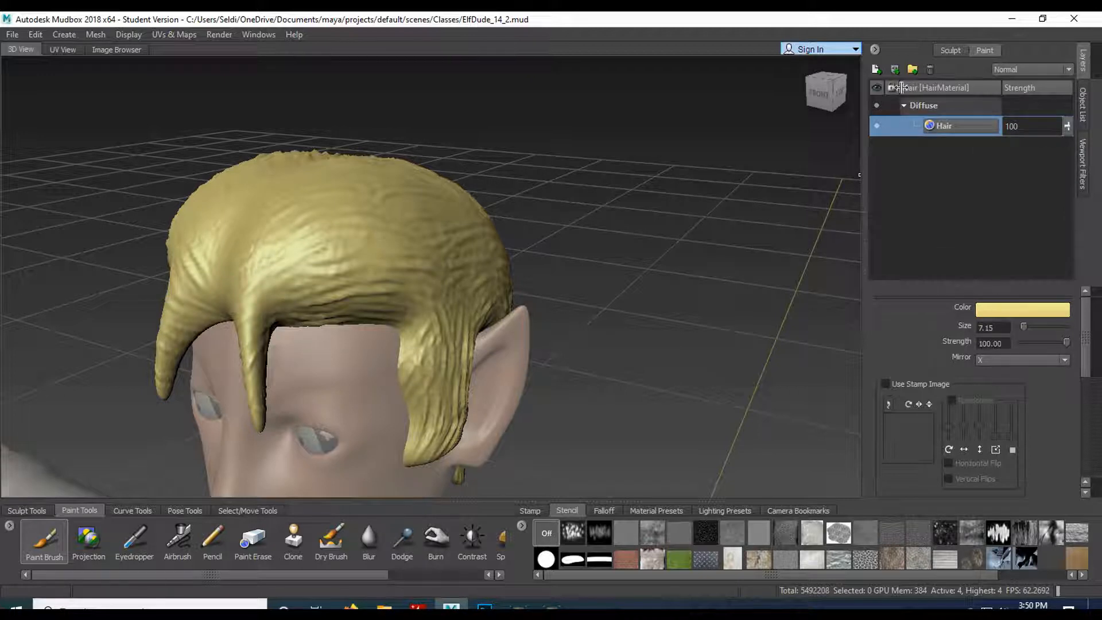
click(876, 68)
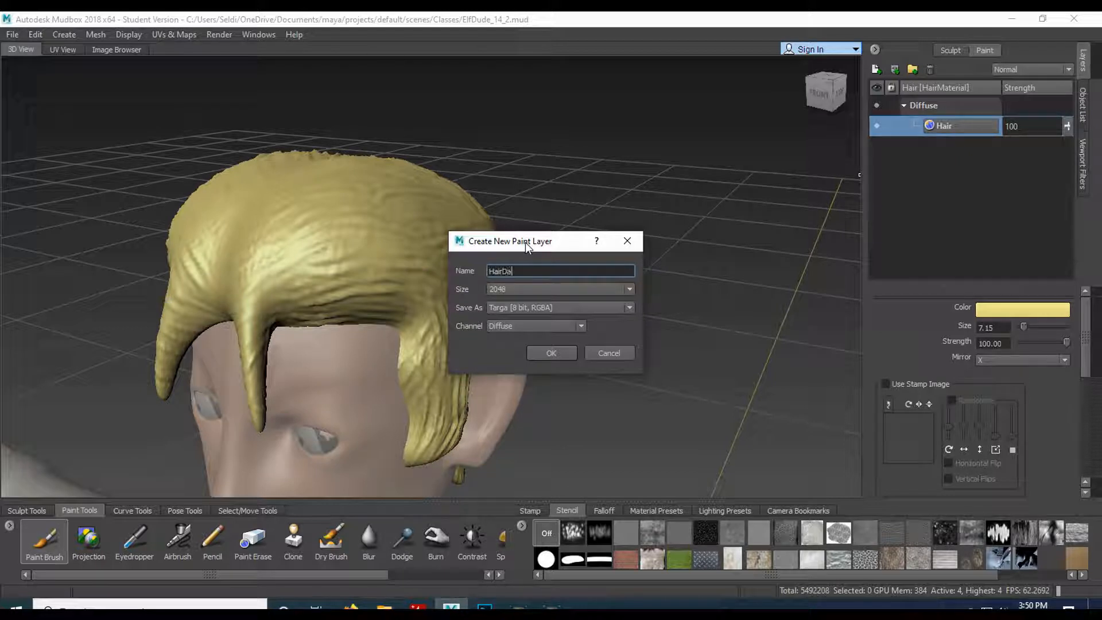
text(HairDarker)
click(550, 353)
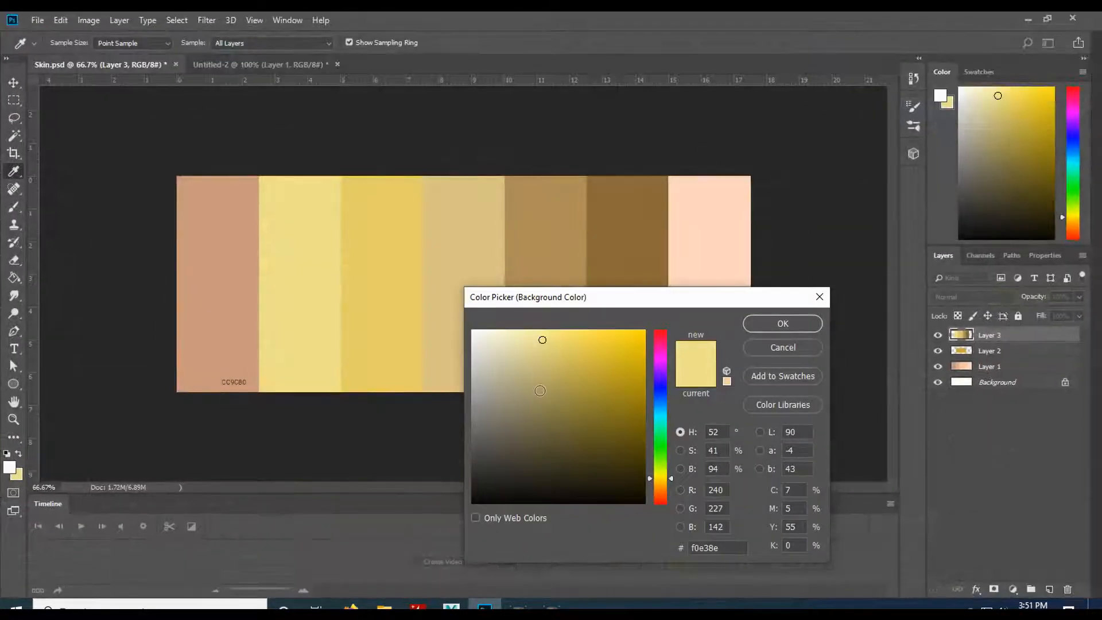
- Switch to Photoshop, sample the palette's second yellow, ead068, as the background color, and open it in the Color Picker
click(791, 350)
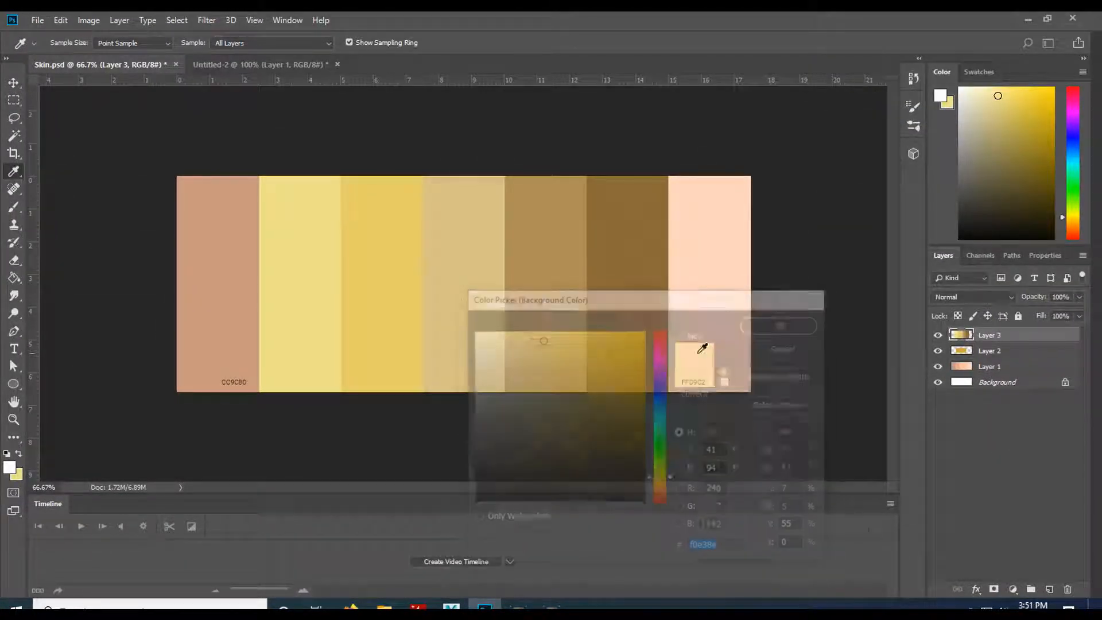
click(377, 287)
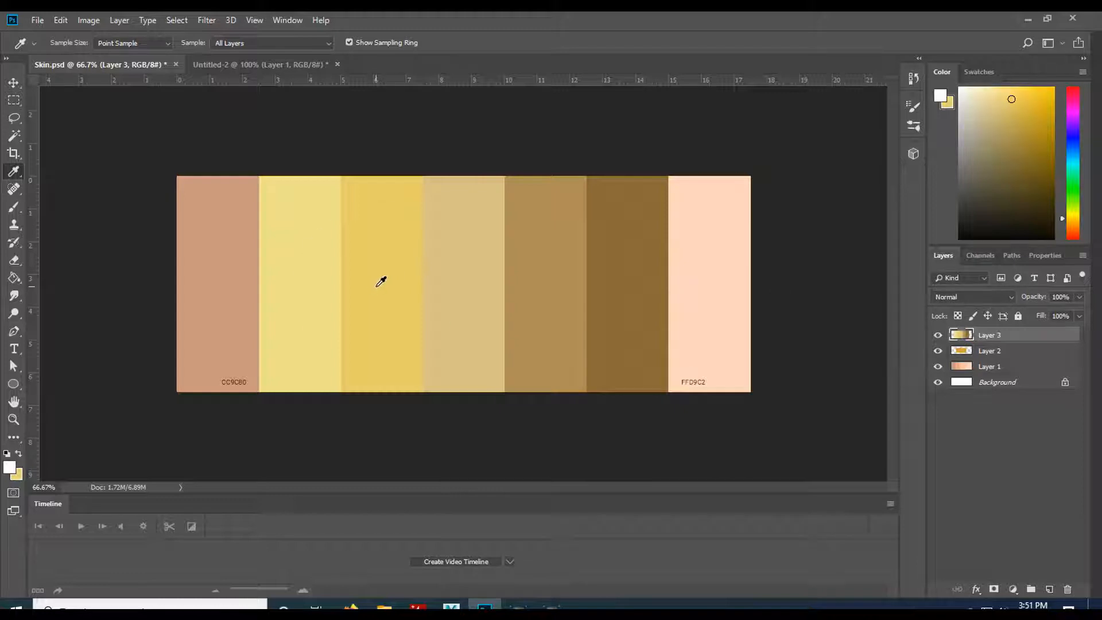
click(948, 103)
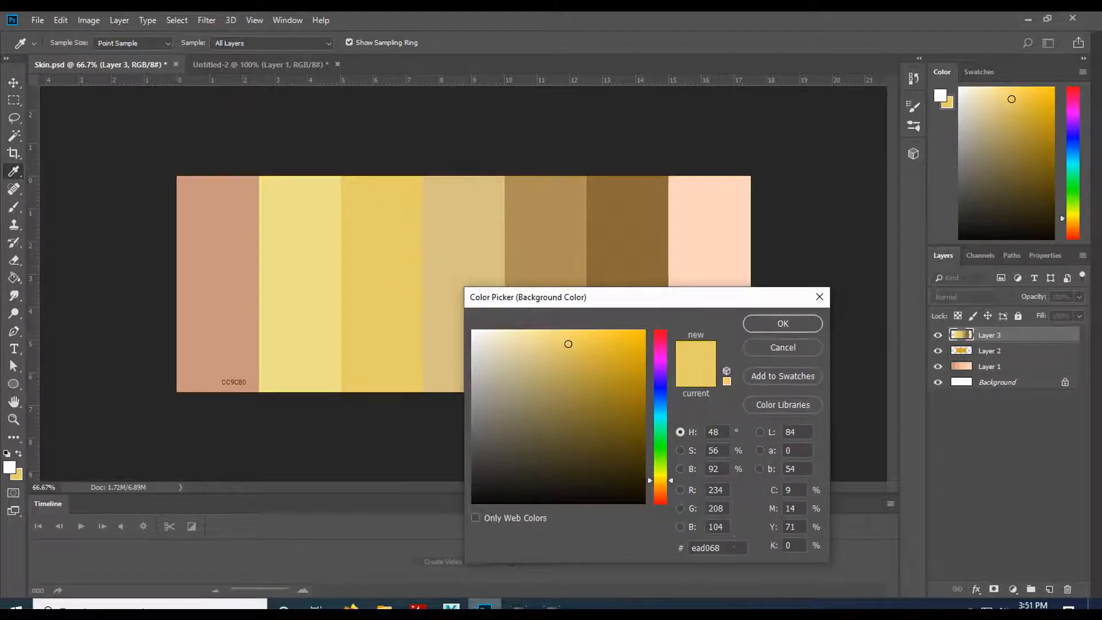
- Switch back to Mudbox and set the Paint Brush color to RGB 234, 208, 104
key(alt+Tab)
click(986, 309)
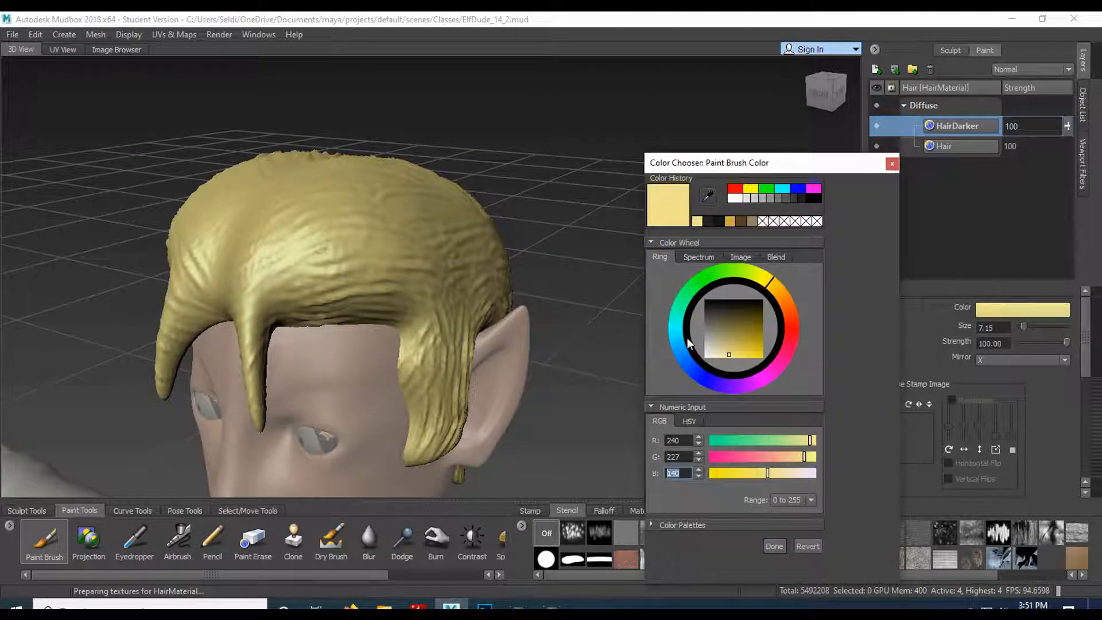
click(676, 440)
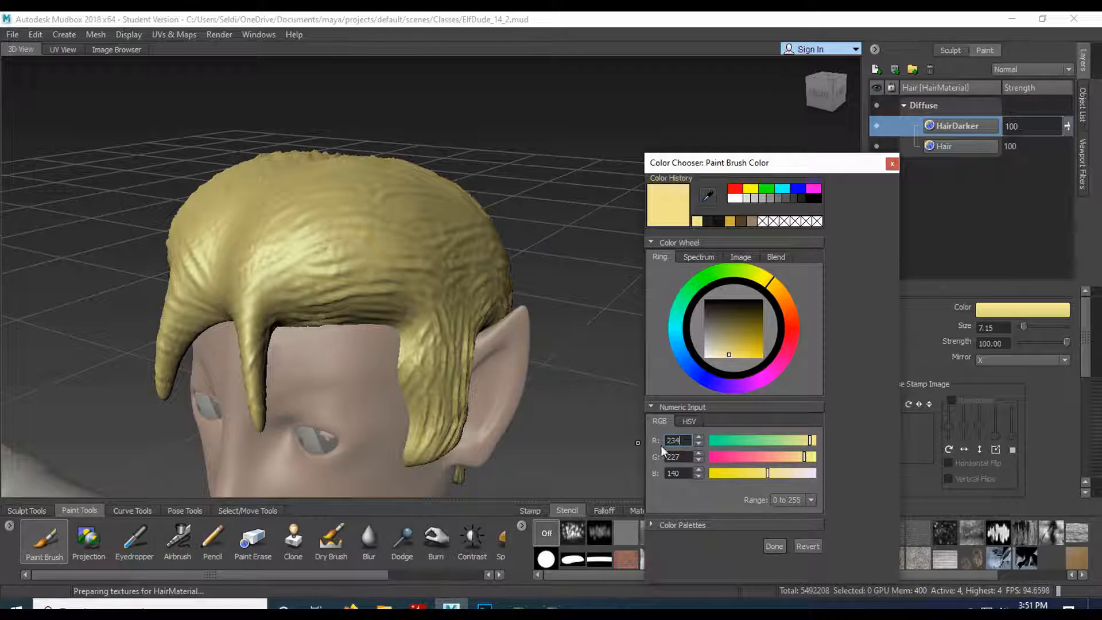
double_click(682, 455)
double_click(689, 473)
text(104)
key(Return)
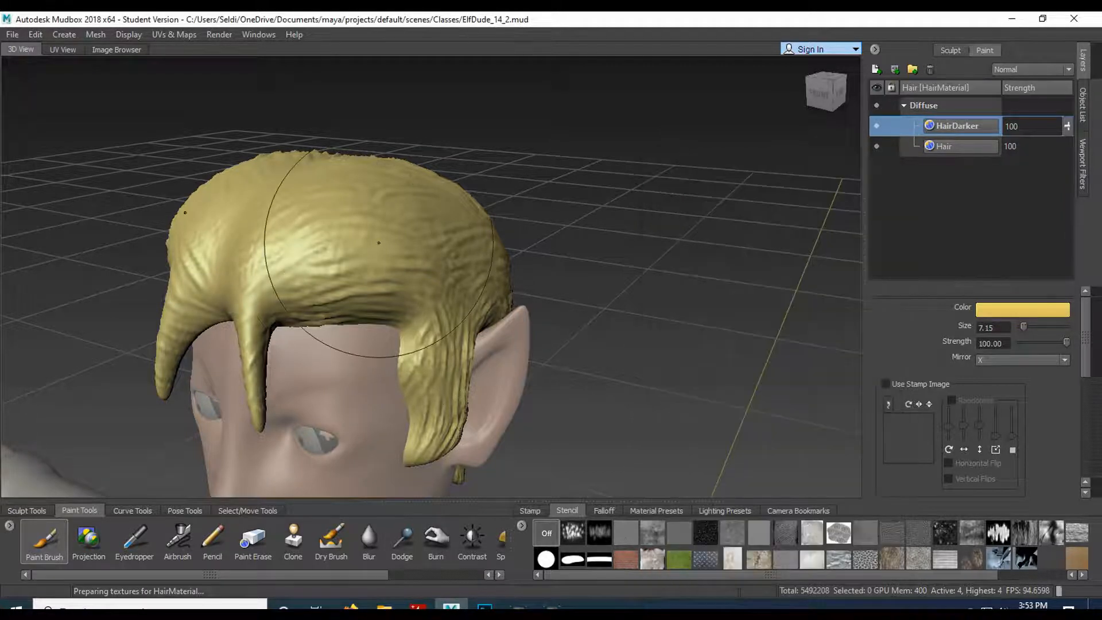
- Select the Hair layer and darken the Paint Brush color to RGB 180, 159, 74
click(949, 146)
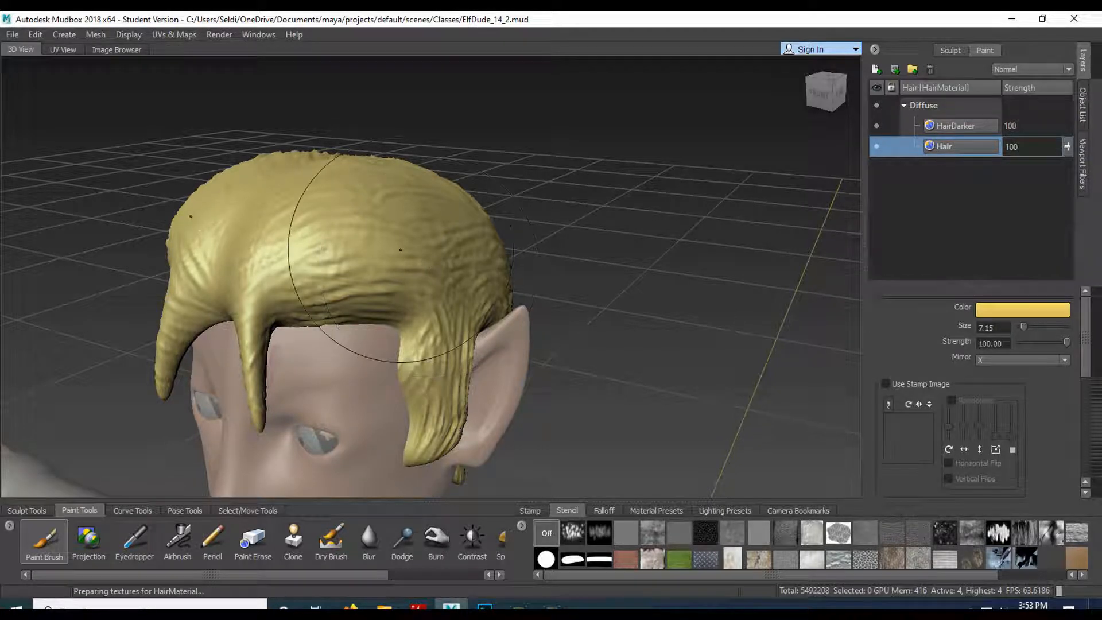
click(959, 128)
click(959, 150)
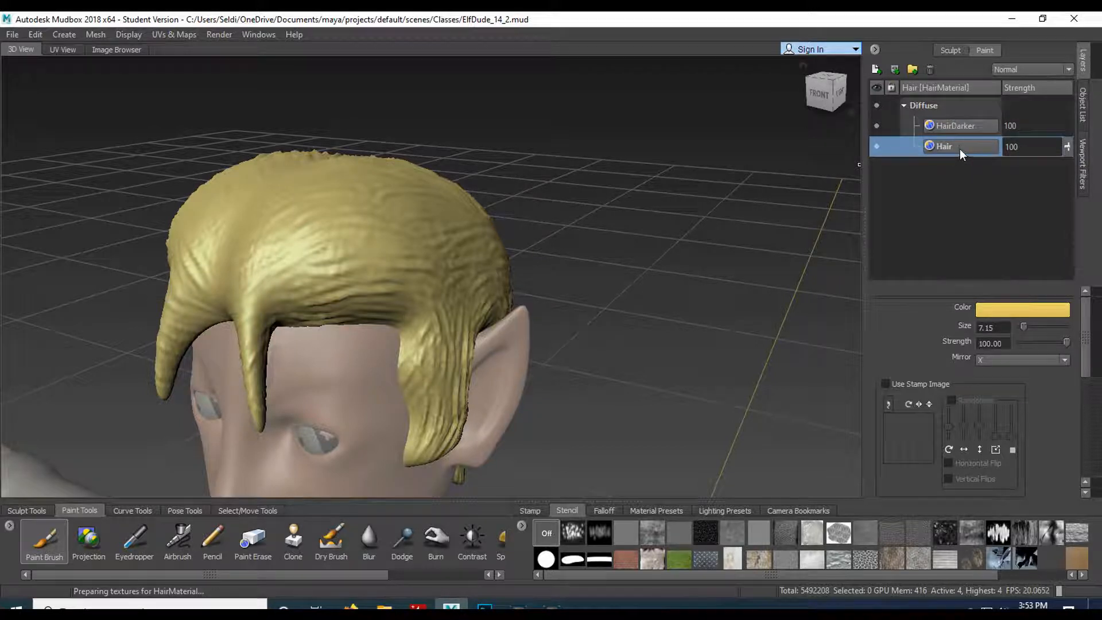
click(981, 311)
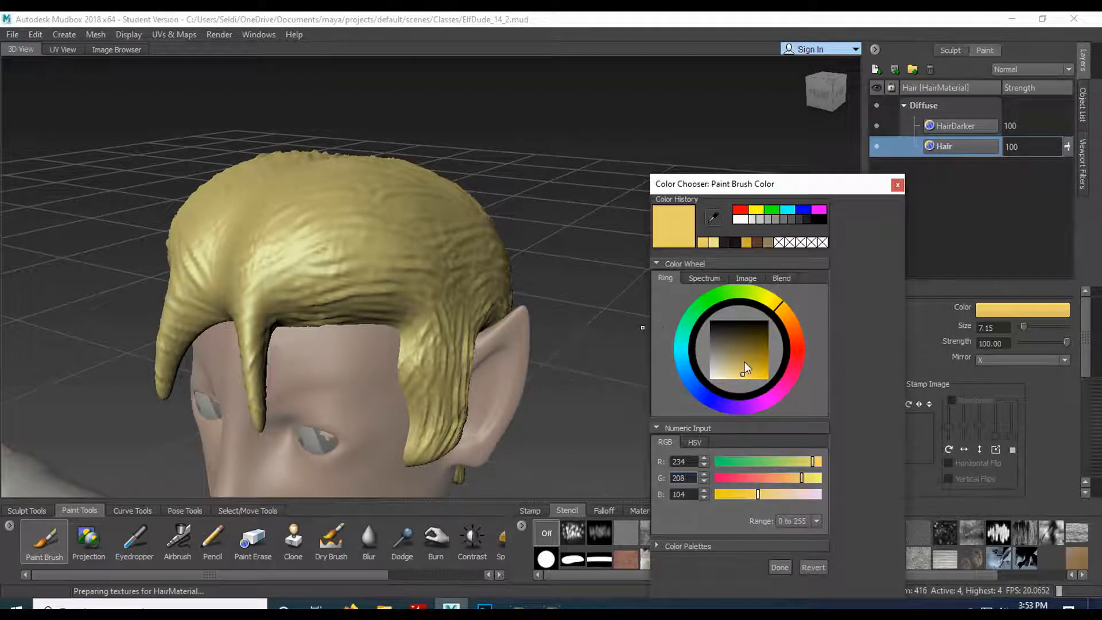
click(745, 363)
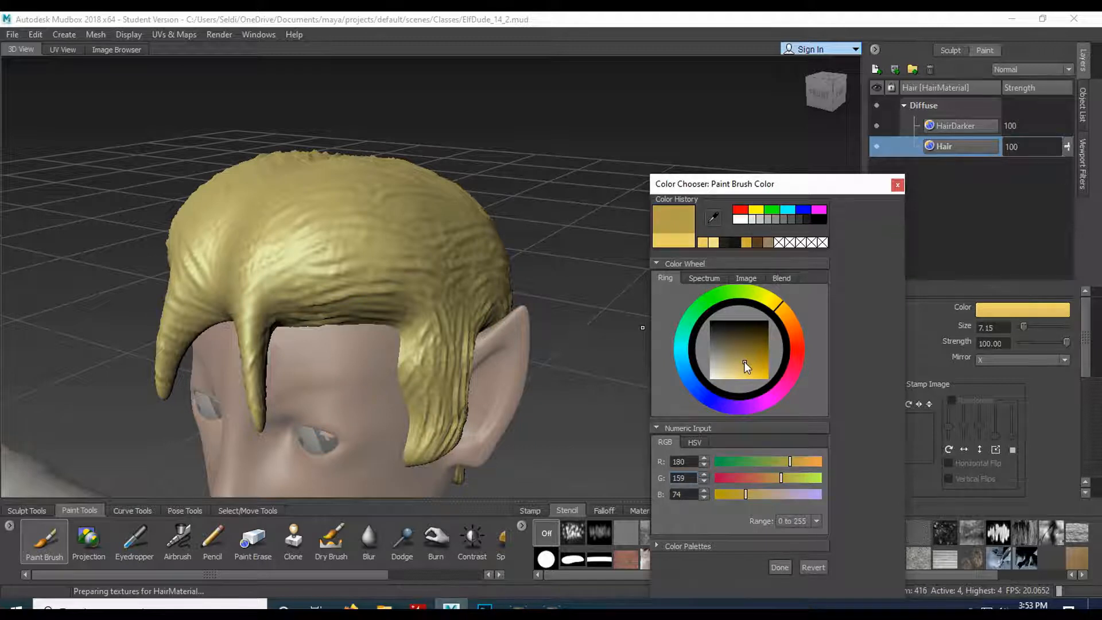
click(780, 567)
- Repaint all of the hair, including the sides, back and ponytail, with the darker gold on the Hair layer
mouse_move(388, 259)
mouse_down()
mouse_move(271, 249)
mouse_move(204, 275)
mouse_move(428, 430)
mouse_move(412, 361)
mouse_move(466, 252)
mouse_move(384, 166)
mouse_up()
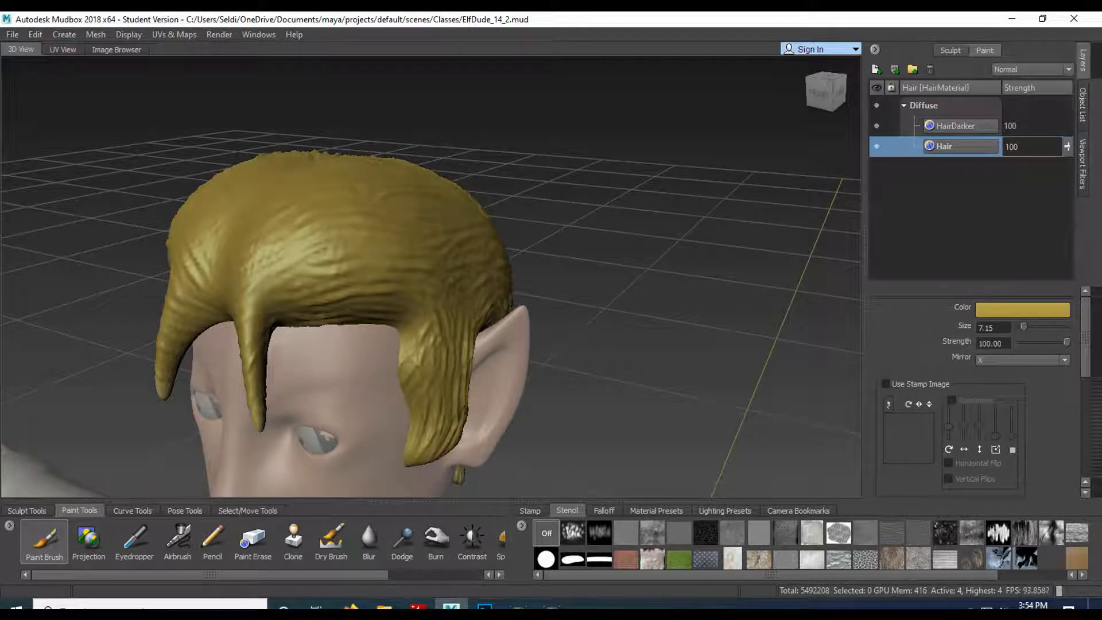
mouse_move(544, 277)
alt+mouse_down()
mouse_move(368, 267)
mouse_move(349, 242)
mouse_move(402, 336)
mouse_move(376, 142)
mouse_move(312, 322)
mouse_move(396, 388)
mouse_move(338, 373)
alt+mouse_up()
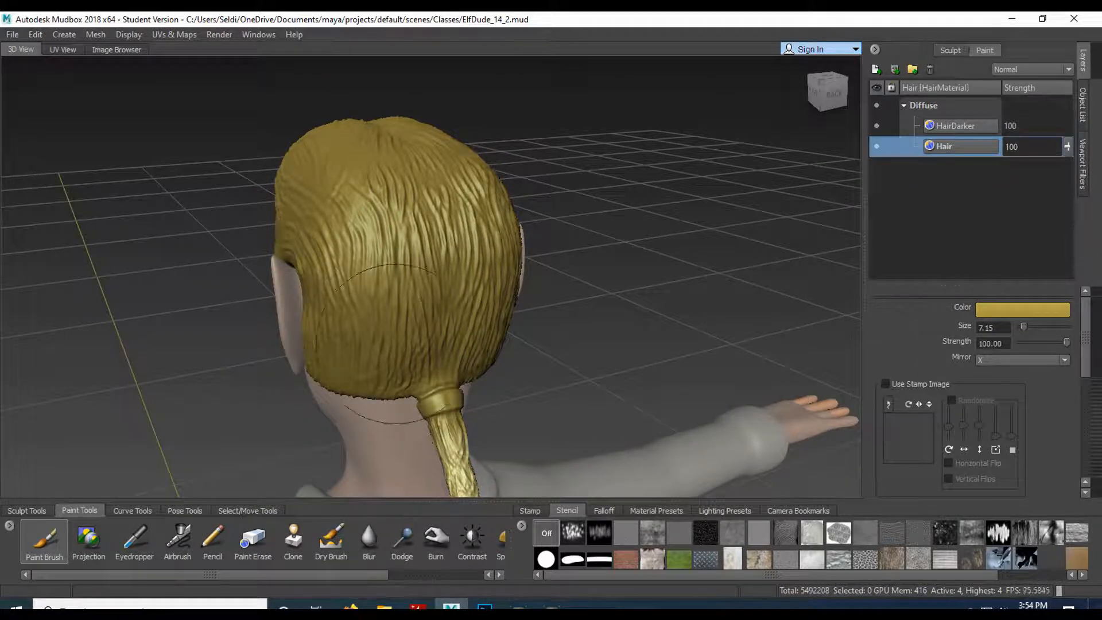
alt+drag(389, 342, 393, 281)
alt+middle_drag(397, 454, 384, 309)
mouse_move(427, 293)
mouse_down()
mouse_move(459, 402)
mouse_move(509, 303)
mouse_up()
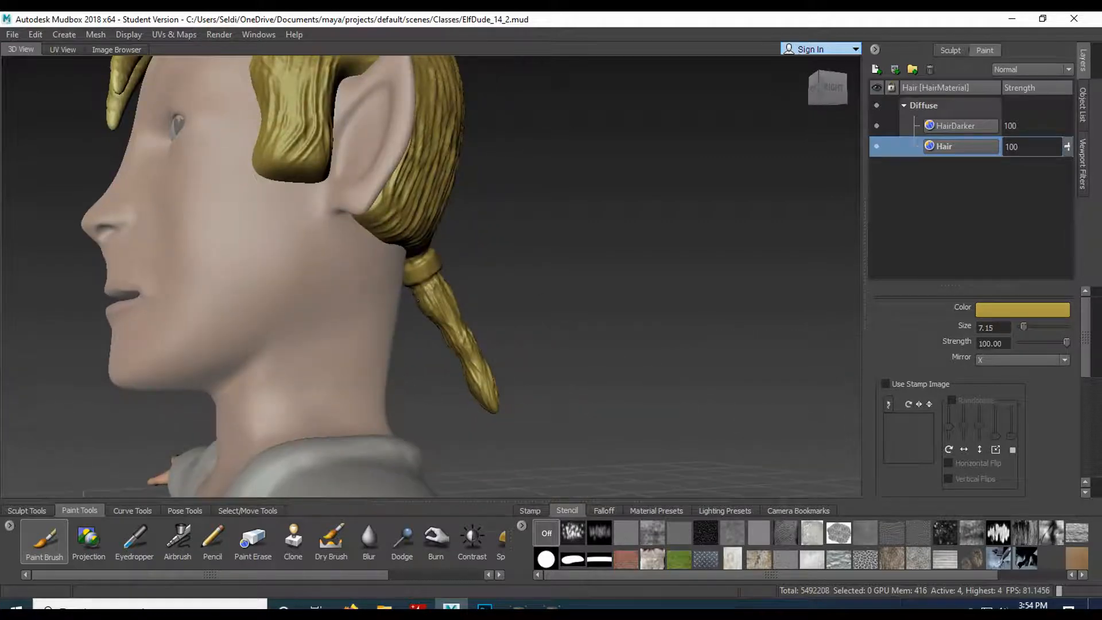
alt+drag(424, 281, 542, 367)
alt+middle_drag(357, 188, 368, 248)
alt+drag(324, 212, 505, 218)
alt+drag(550, 259, 660, 221)
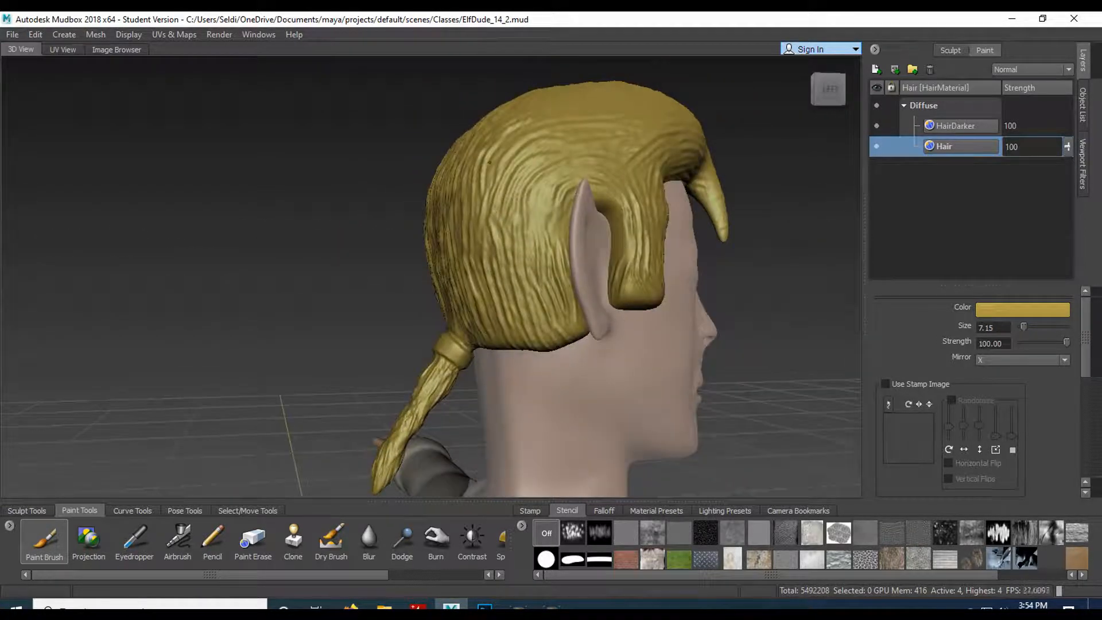
alt+drag(503, 169, 323, 176)
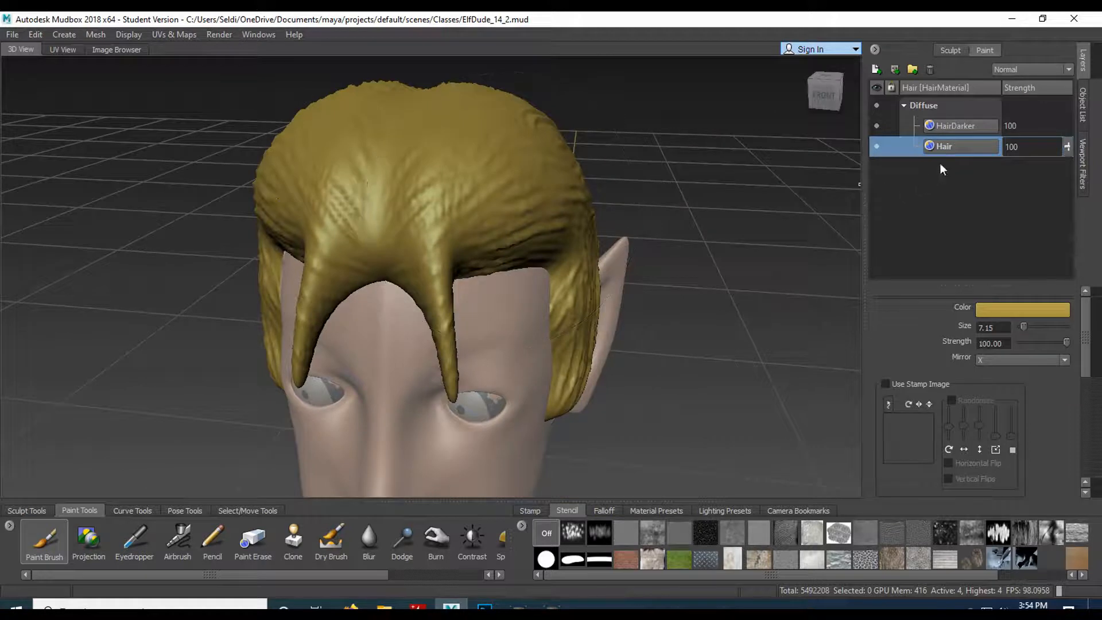
- Rename the HairDarker paint layer as HairHighlights
click(979, 128)
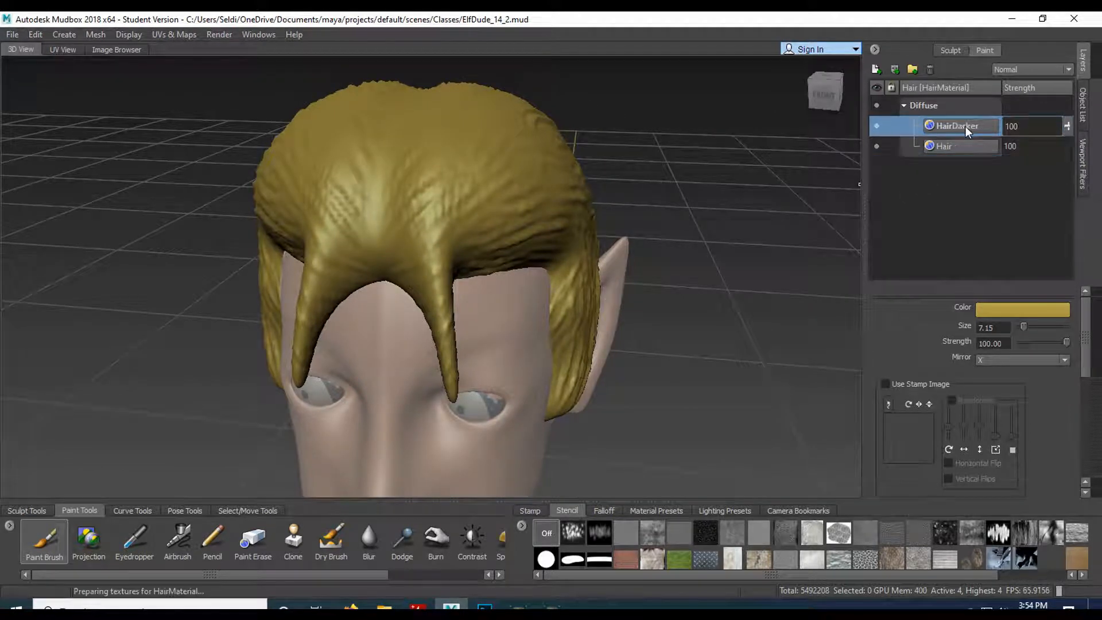
right_click(962, 126)
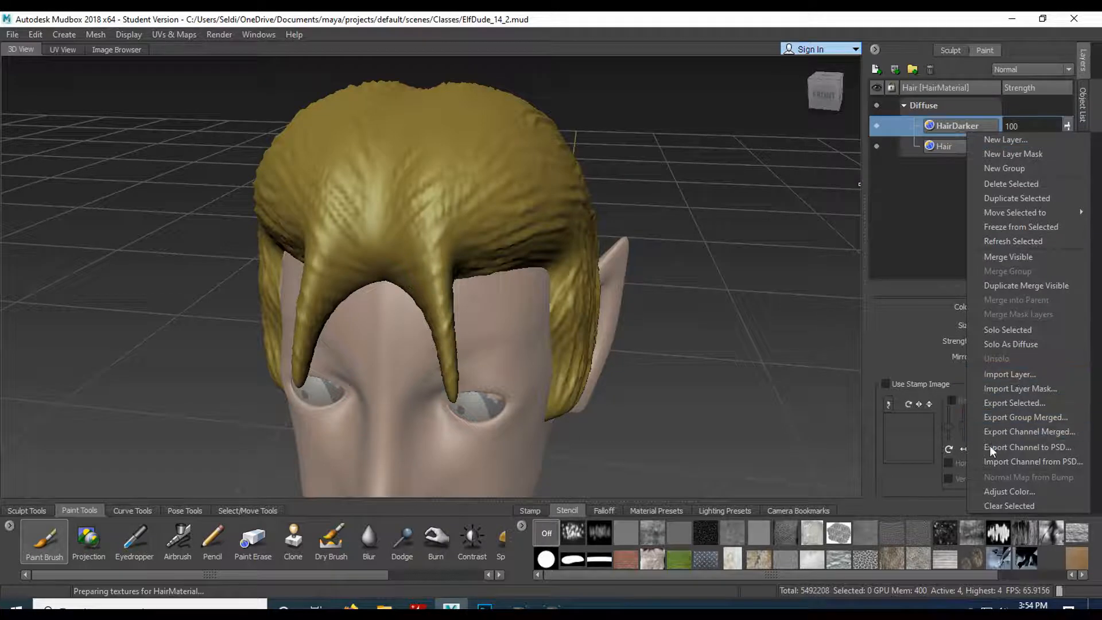
click(946, 127)
double_click(963, 125)
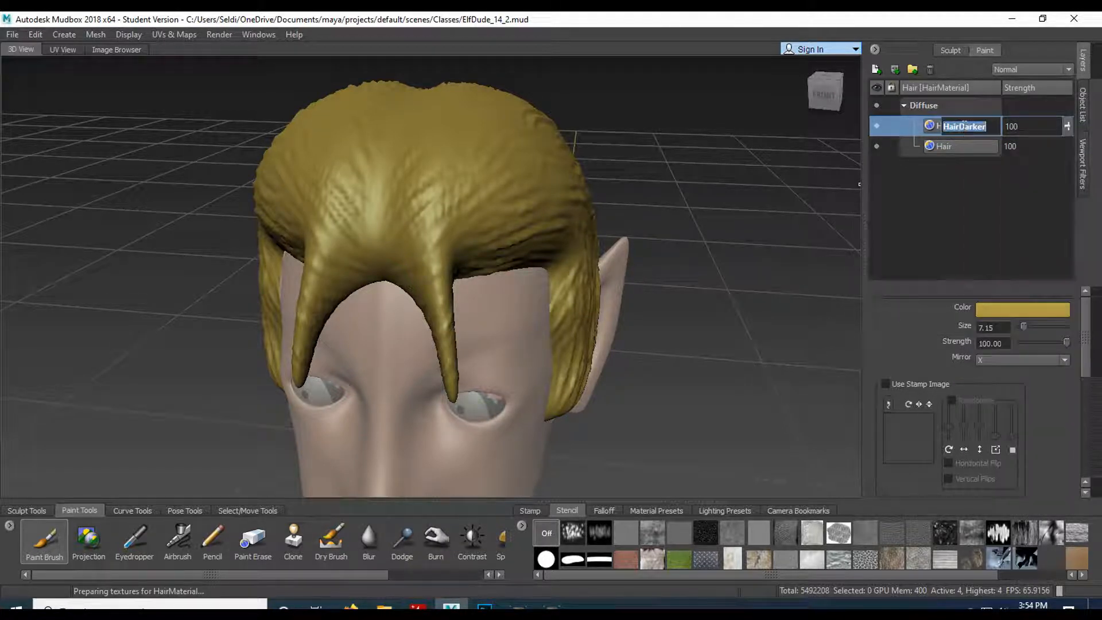
text(HairHighlights)
key(Return)
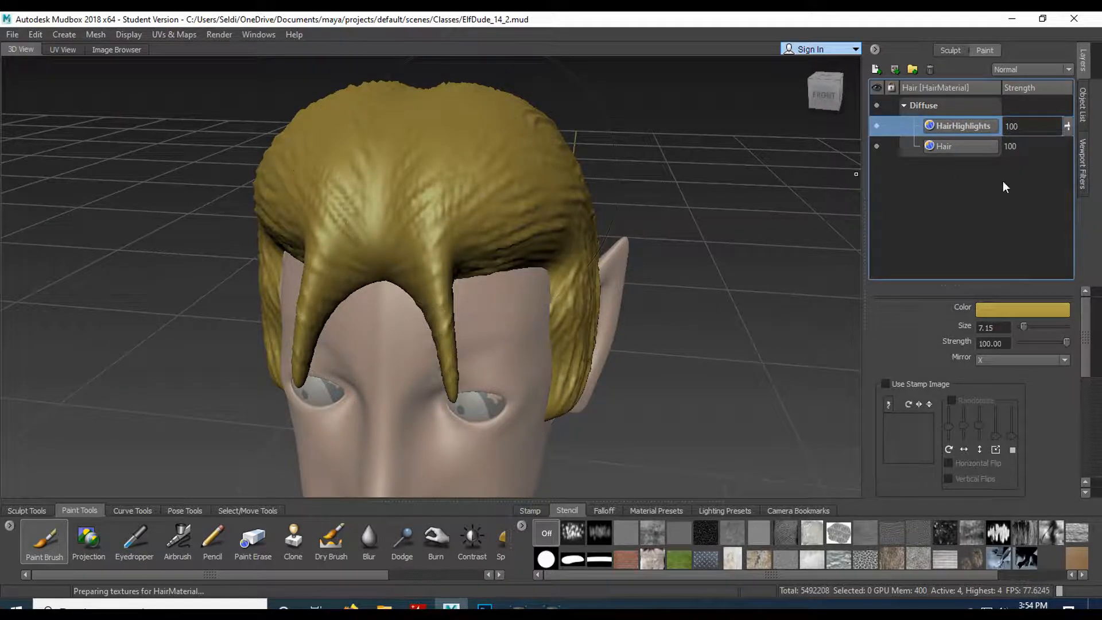
- Recall a light yellow from the color history for the Paint Brush, switch to the Dry Brush, and give it a light yellow too
click(1039, 312)
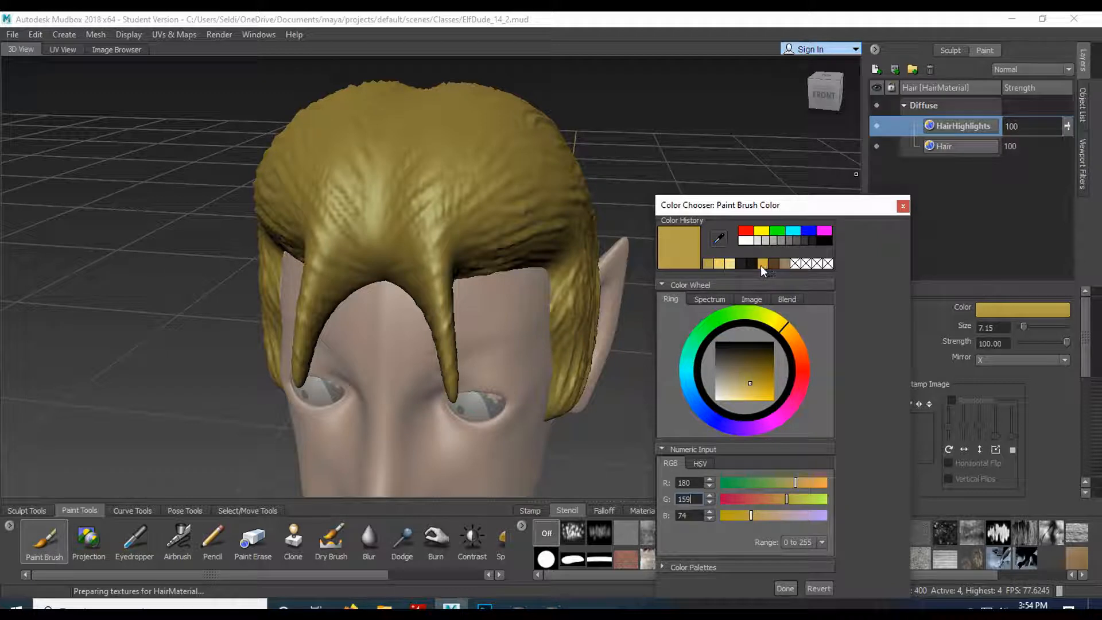
click(732, 266)
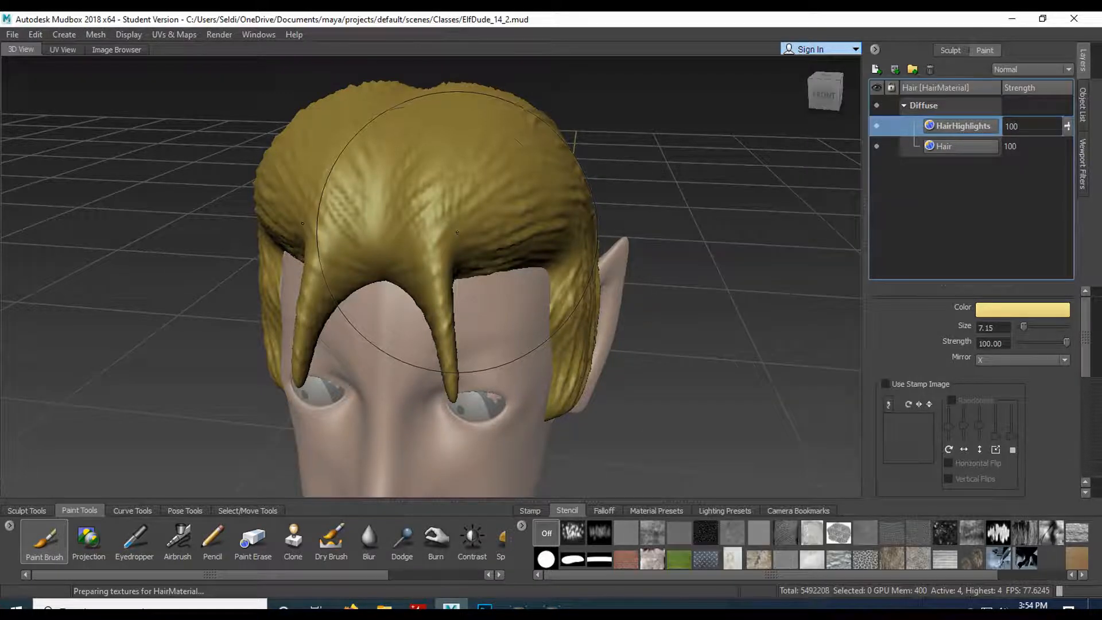
click(337, 542)
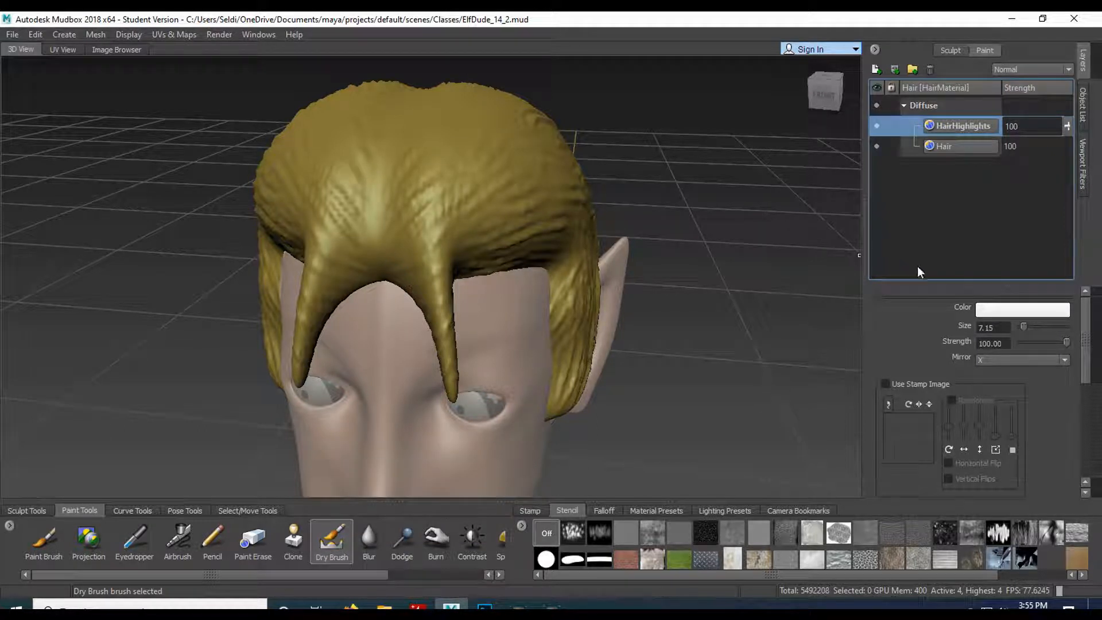
click(988, 306)
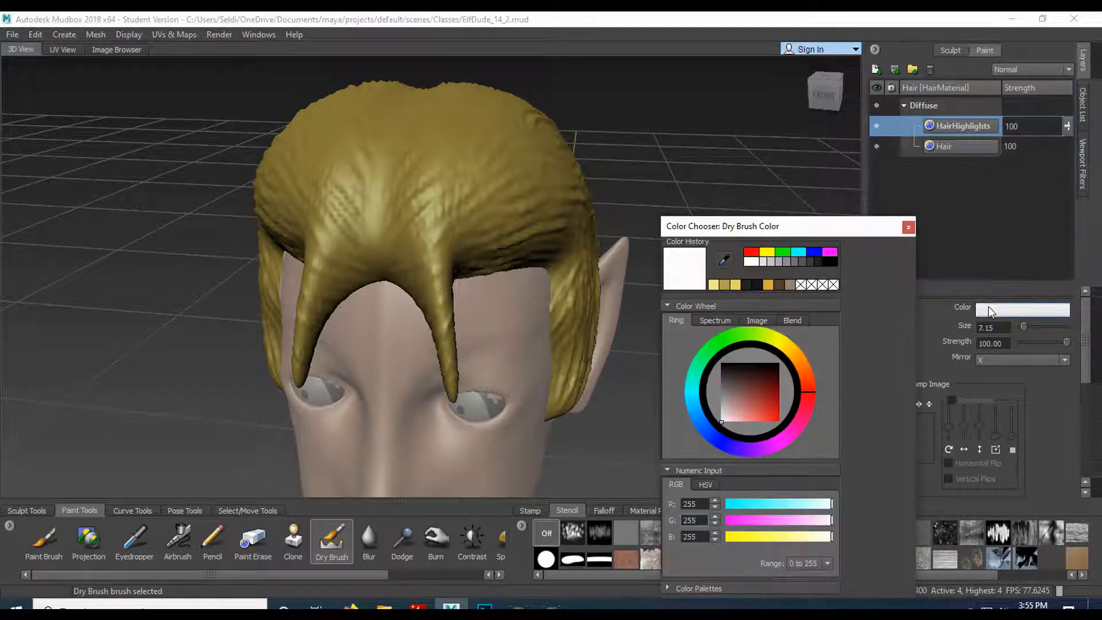
click(769, 285)
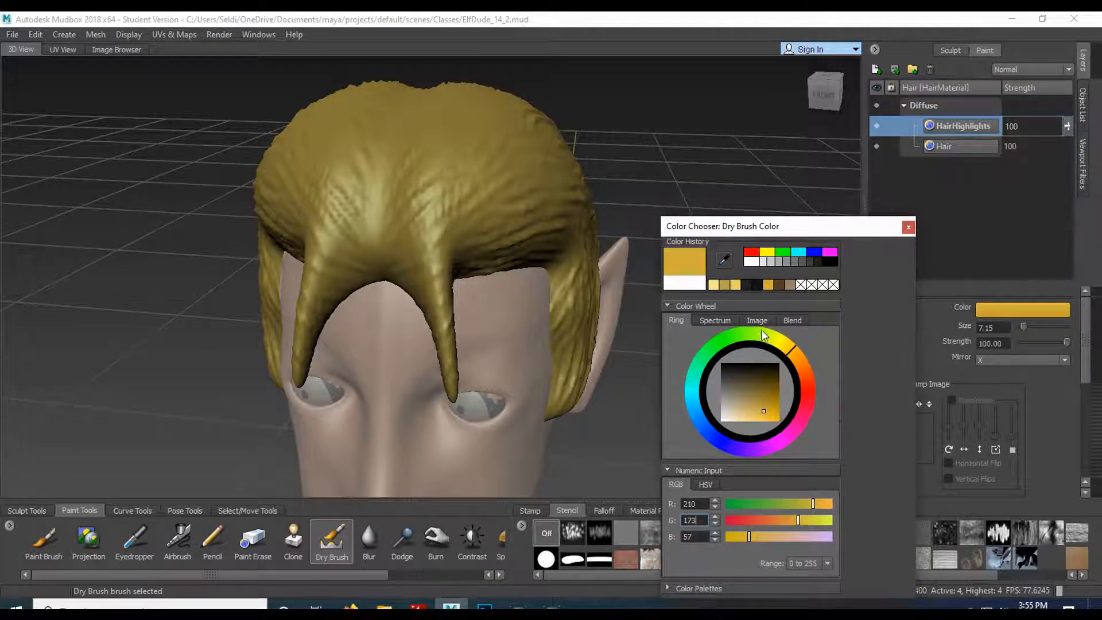
click(736, 286)
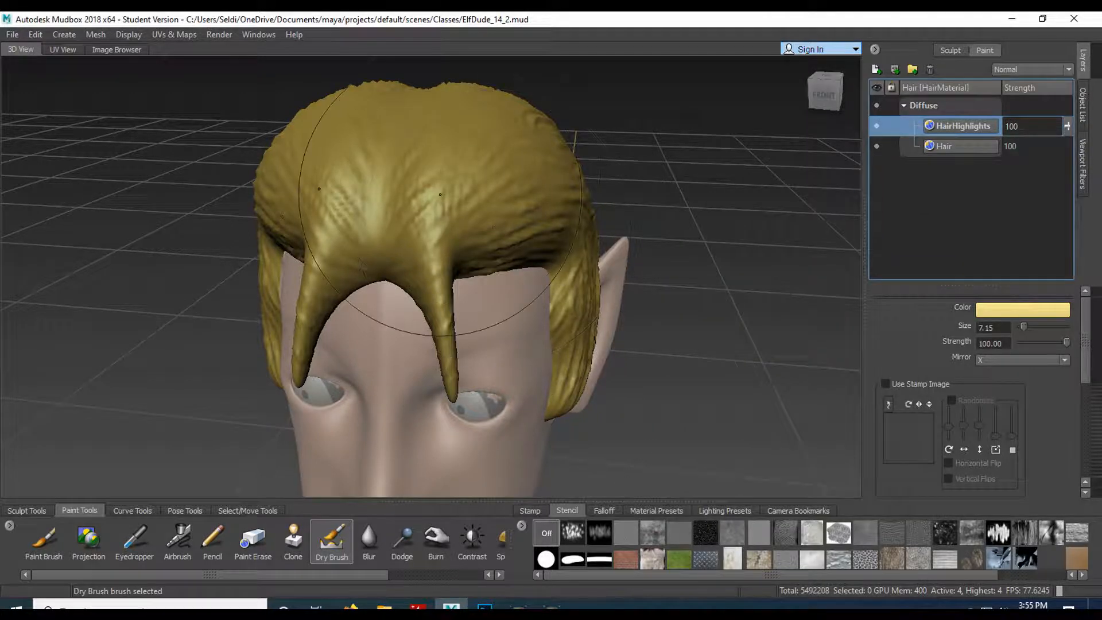
- Dry-brush light yellow highlights over the front, top, sides and back of the hair at brush size 2.61
mouse_move(423, 216)
alt+mouse_down()
mouse_move(377, 224)
mouse_move(247, 210)
mouse_move(367, 214)
mouse_move(270, 235)
mouse_move(344, 247)
mouse_move(310, 195)
mouse_move(218, 132)
mouse_move(393, 120)
mouse_move(213, 115)
mouse_move(276, 95)
mouse_move(190, 138)
mouse_move(189, 184)
mouse_move(218, 281)
alt+mouse_up()
mouse_move(225, 220)
alt+mouse_down()
mouse_move(280, 253)
mouse_move(373, 232)
mouse_move(411, 204)
mouse_move(374, 236)
mouse_move(261, 270)
alt+mouse_up()
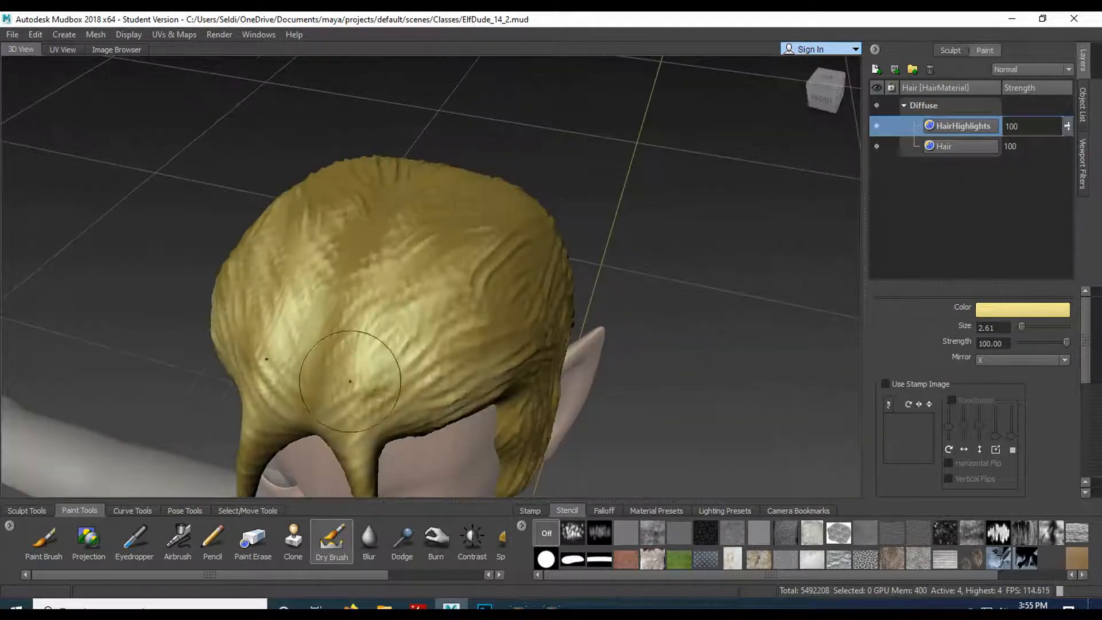
alt+drag(423, 344, 338, 333)
mouse_move(276, 290)
mouse_down()
mouse_move(327, 257)
mouse_move(261, 238)
mouse_move(356, 206)
mouse_move(258, 185)
mouse_move(183, 206)
mouse_up()
mouse_move(186, 208)
alt+mouse_down()
mouse_move(418, 246)
mouse_move(313, 211)
mouse_move(295, 174)
mouse_move(345, 215)
mouse_move(351, 270)
mouse_move(379, 302)
mouse_move(329, 230)
mouse_move(400, 198)
alt+mouse_up()
alt+drag(361, 260, 322, 229)
mouse_move(256, 182)
mouse_down()
mouse_move(234, 185)
mouse_move(268, 244)
mouse_move(260, 298)
mouse_move(307, 335)
mouse_move(310, 362)
mouse_move(284, 396)
mouse_move(292, 310)
mouse_move(375, 245)
mouse_up()
alt+drag(432, 190, 261, 251)
mouse_move(290, 288)
mouse_down()
mouse_move(323, 317)
mouse_move(247, 328)
mouse_up()
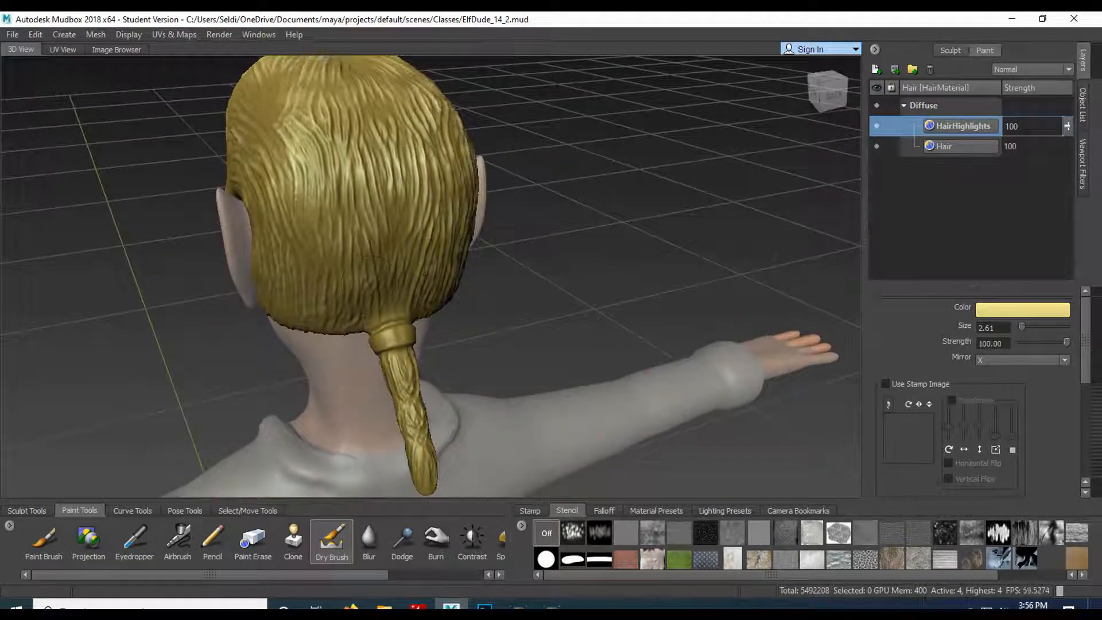
- Dry-brush broad light yellow highlights down the ponytail from the back and side
mouse_move(401, 373)
alt+mouse_down()
mouse_move(529, 377)
mouse_move(407, 353)
alt+mouse_up()
alt+drag(328, 329, 306, 280)
drag(395, 353, 431, 407)
alt+drag(488, 322, 677, 264)
mouse_move(511, 286)
mouse_down()
mouse_move(540, 354)
mouse_move(452, 316)
mouse_up()
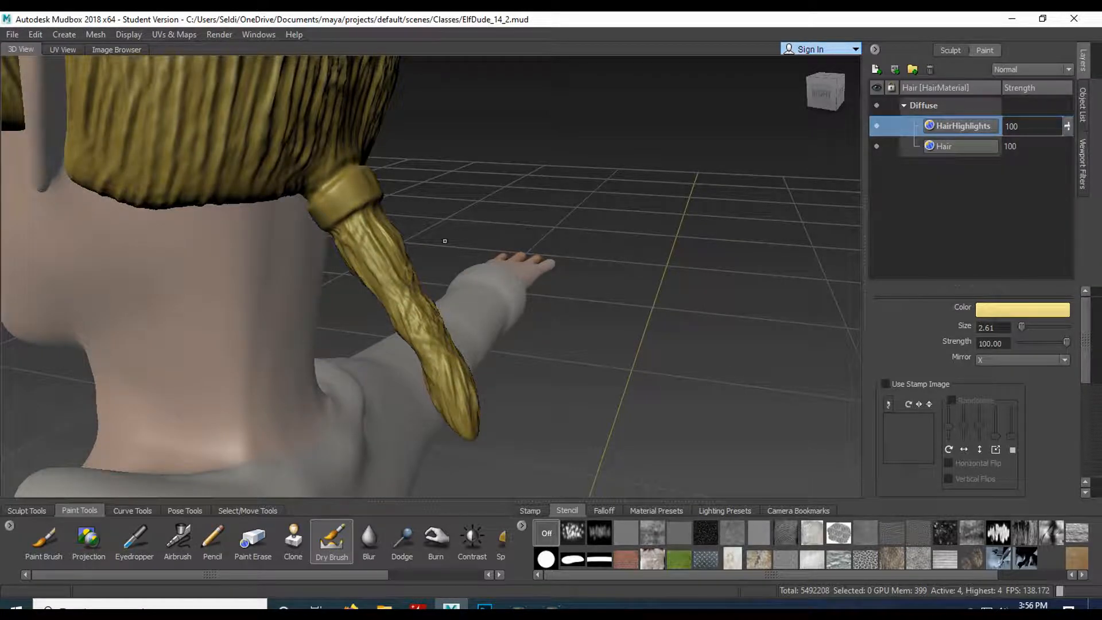
alt+right_drag(352, 224, 310, 186)
mouse_move(310, 186)
alt+mouse_down()
mouse_move(261, 185)
mouse_move(286, 193)
mouse_move(294, 179)
alt+mouse_up()
alt+right_drag(362, 254, 327, 319)
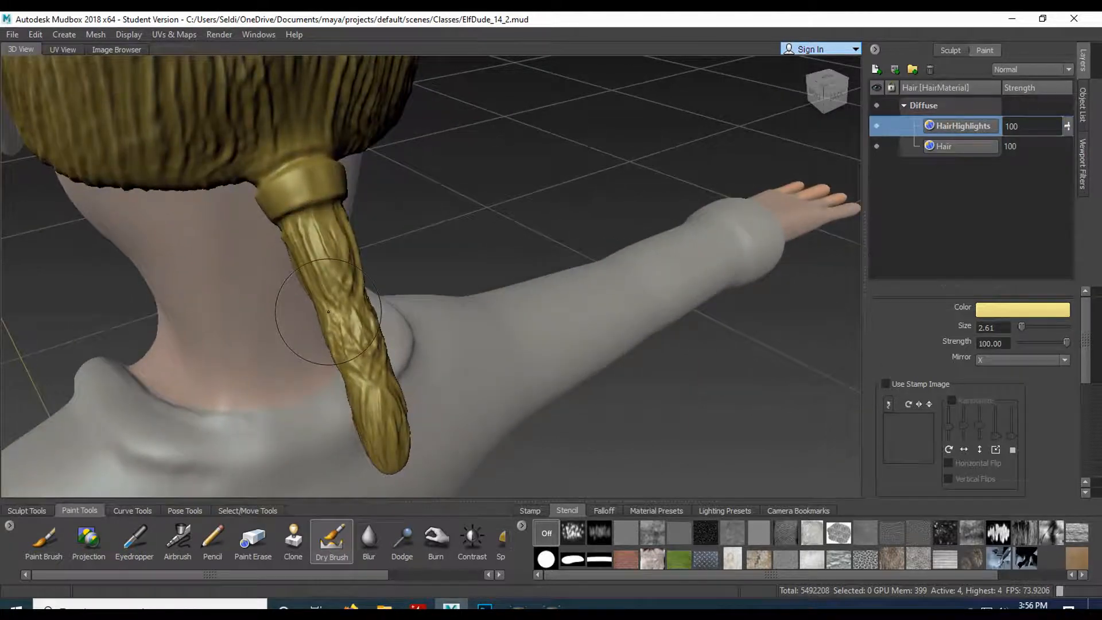
- Reduce the Dry Brush size to 0.78 and add finer highlights to the ponytail's strands from the back around to its side
drag(336, 285, 282, 248)
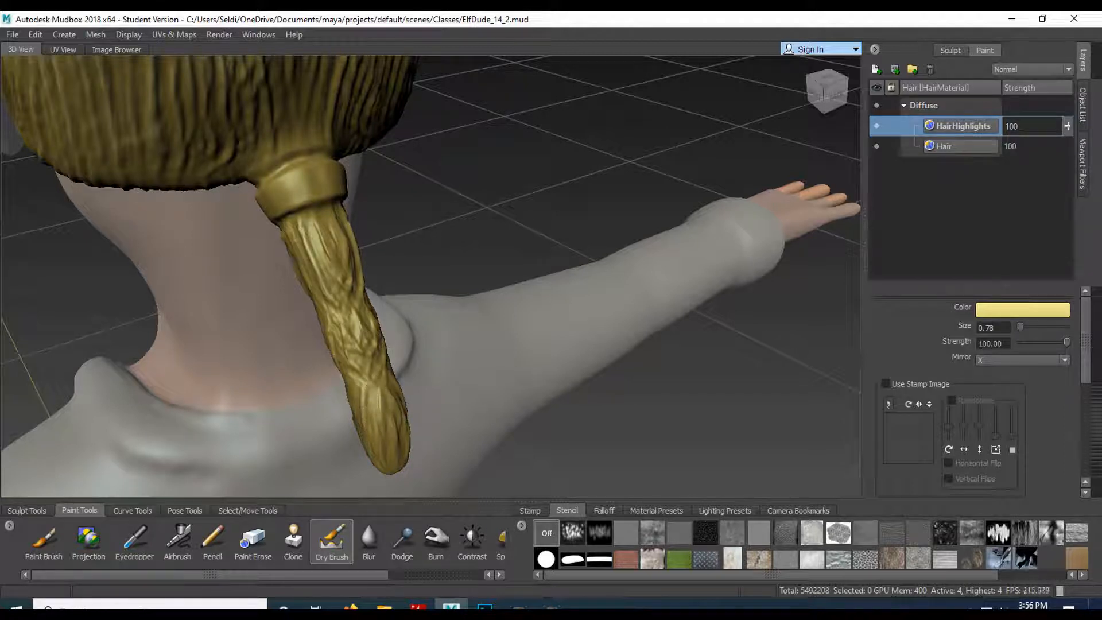
alt+drag(381, 405, 311, 299)
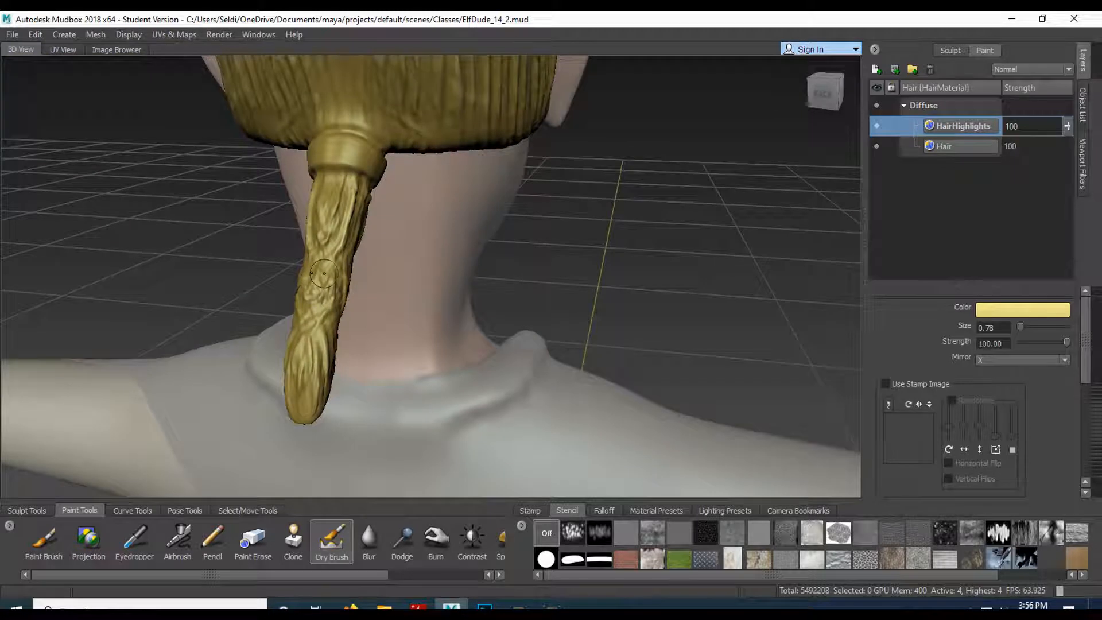
alt+drag(329, 254, 346, 248)
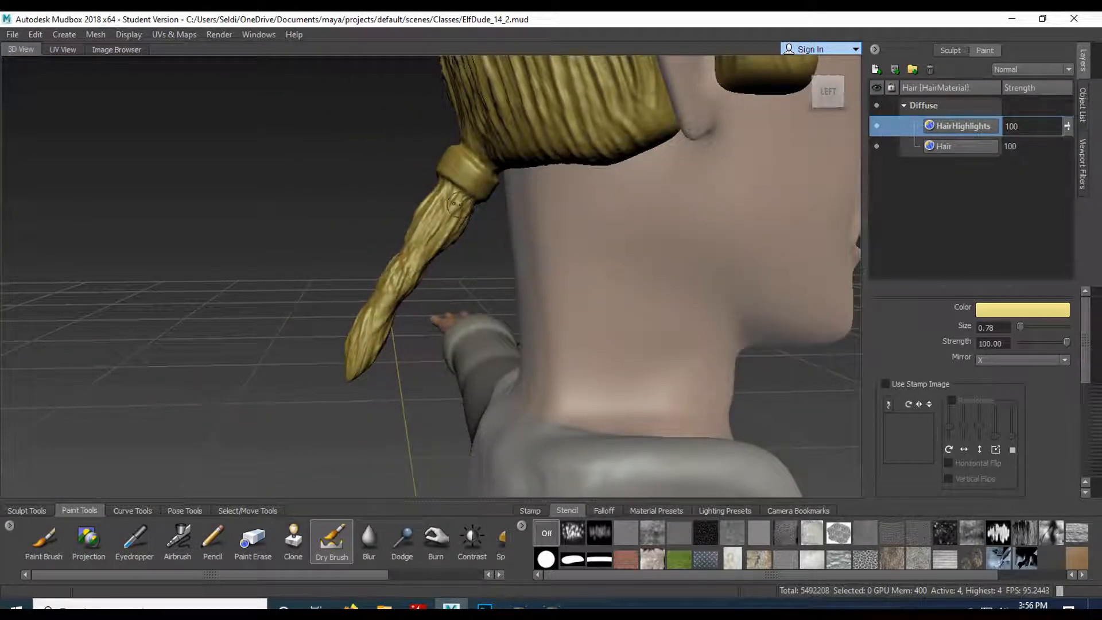
alt+drag(459, 218, 517, 229)
alt+drag(468, 363, 459, 356)
alt+right_drag(460, 355, 482, 355)
alt+drag(603, 305, 299, 295)
alt+drag(437, 304, 269, 340)
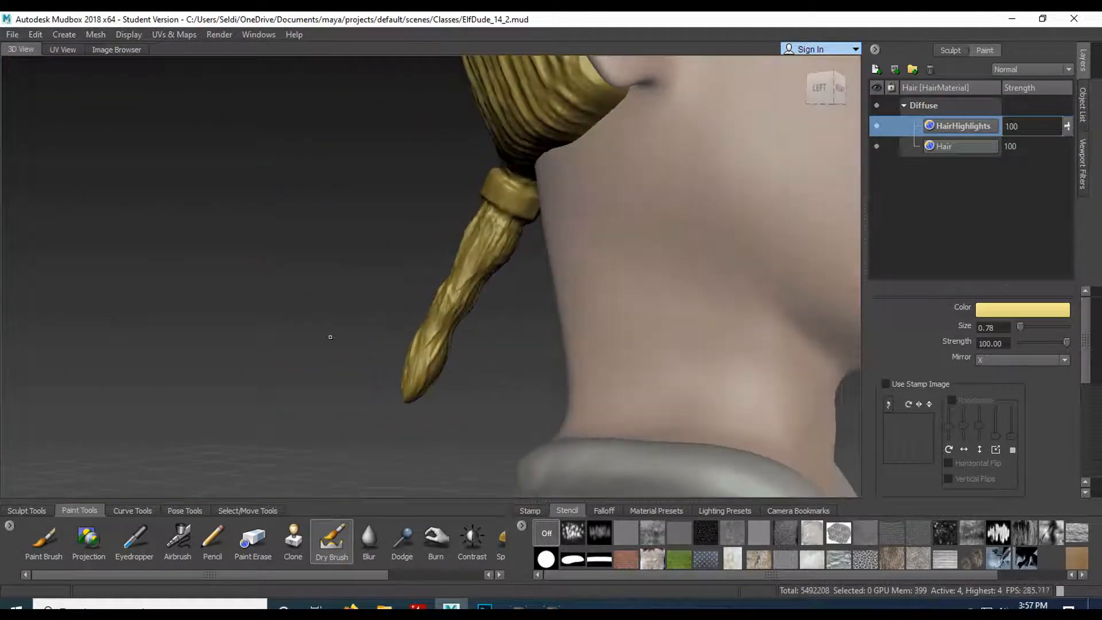
- Dry-brush the ponytail's remaining strands up close, covering both sides and the surface facing the neck
alt+right_drag(436, 321, 551, 304)
alt+drag(637, 287, 589, 260)
alt+middle_drag(589, 259, 529, 212)
alt+drag(434, 396, 421, 349)
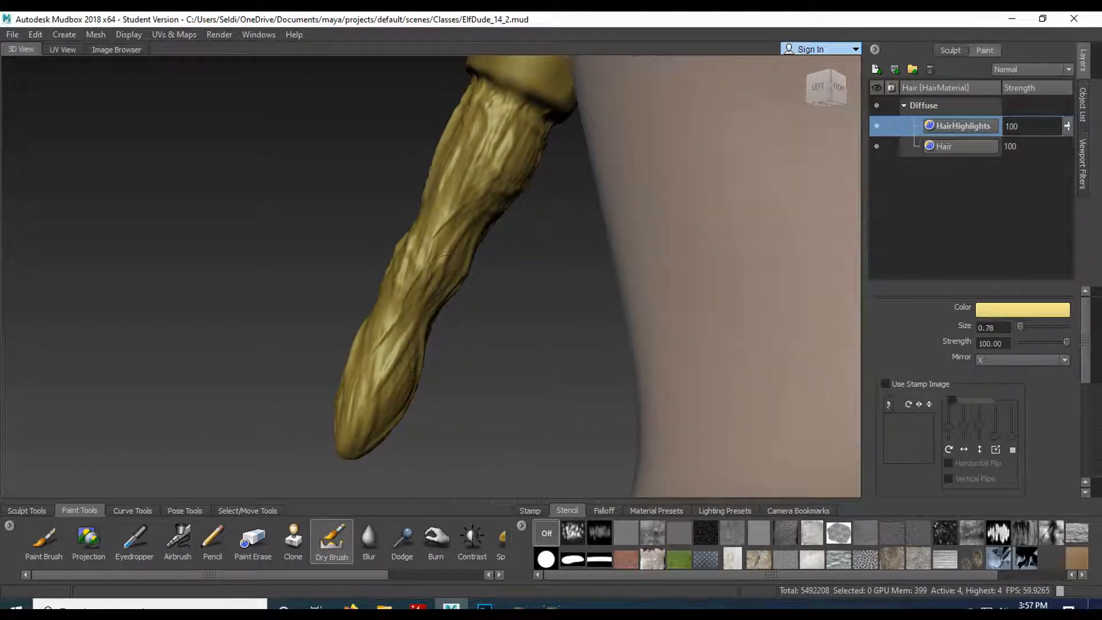
mouse_move(368, 395)
mouse_down()
mouse_move(445, 232)
mouse_move(508, 227)
mouse_move(588, 256)
mouse_up()
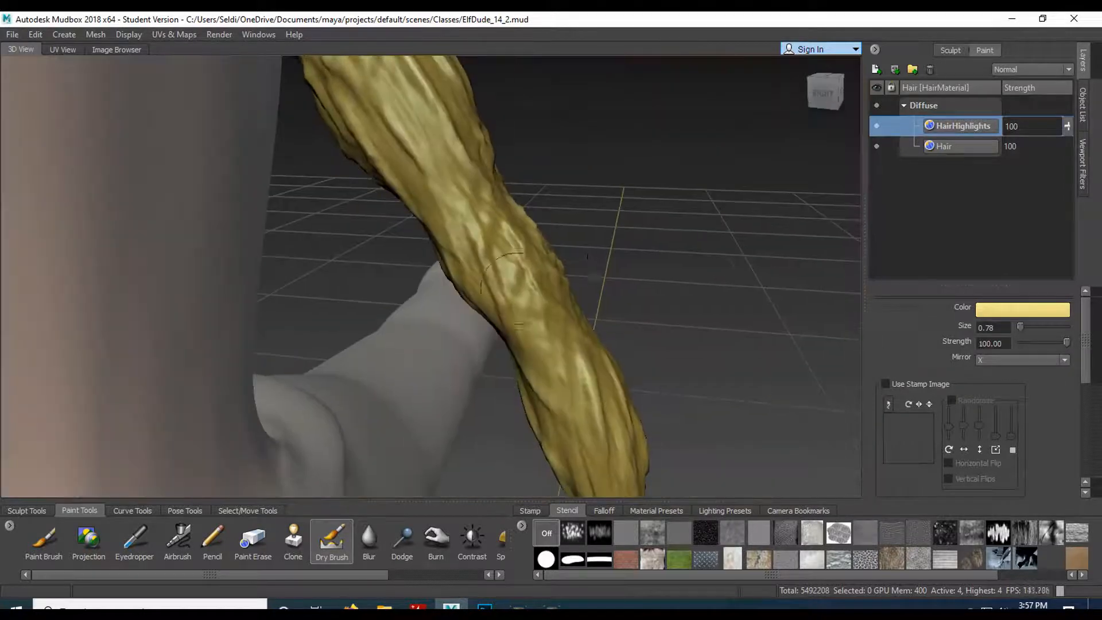
- Thin out the highlights on the top and front of the hair with Paint Erase at size 0.78
alt+right_drag(587, 256, 448, 264)
alt+drag(447, 264, 477, 287)
alt+right_drag(477, 287, 396, 287)
alt+drag(253, 200, 310, 252)
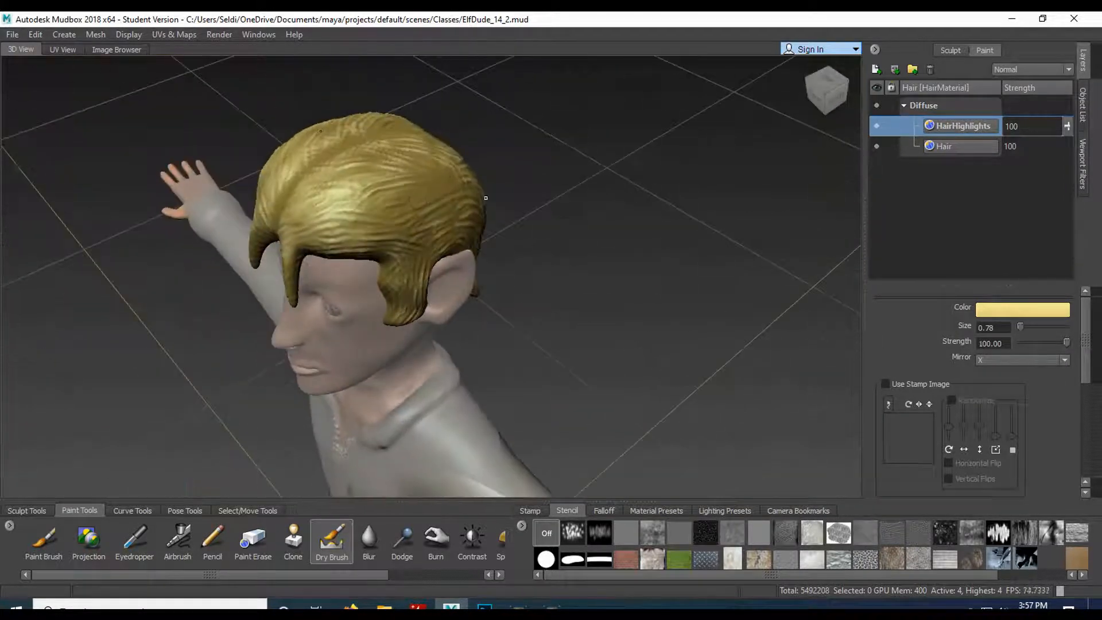
alt+right_drag(310, 252, 340, 254)
mouse_move(339, 254)
alt+mouse_down()
mouse_move(400, 257)
mouse_move(393, 244)
mouse_move(358, 272)
mouse_move(328, 206)
mouse_move(327, 224)
alt+mouse_up()
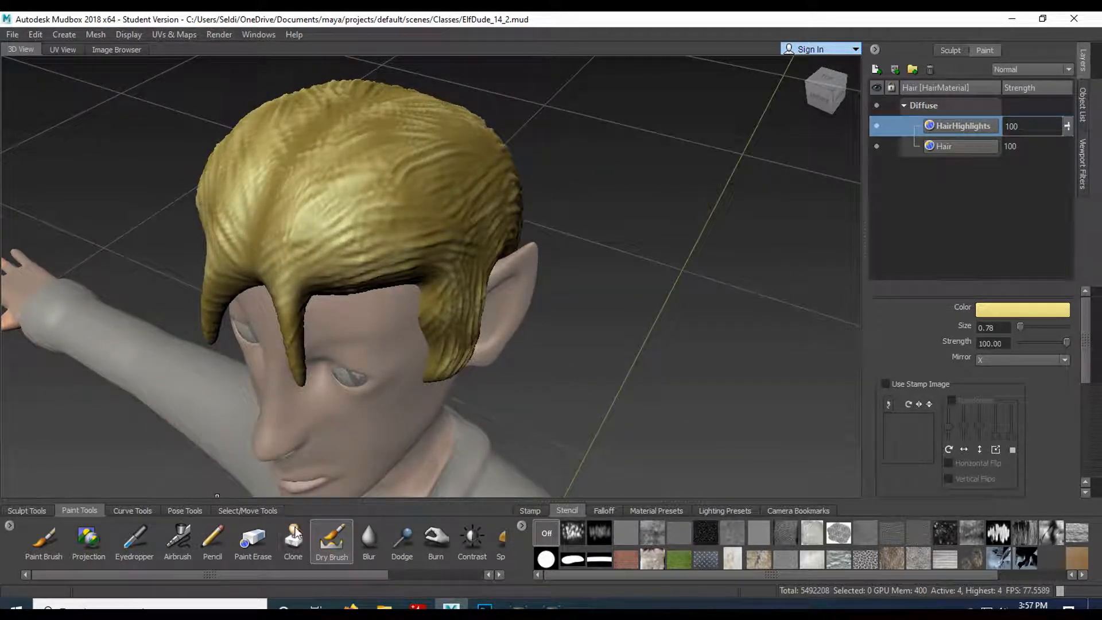
click(252, 539)
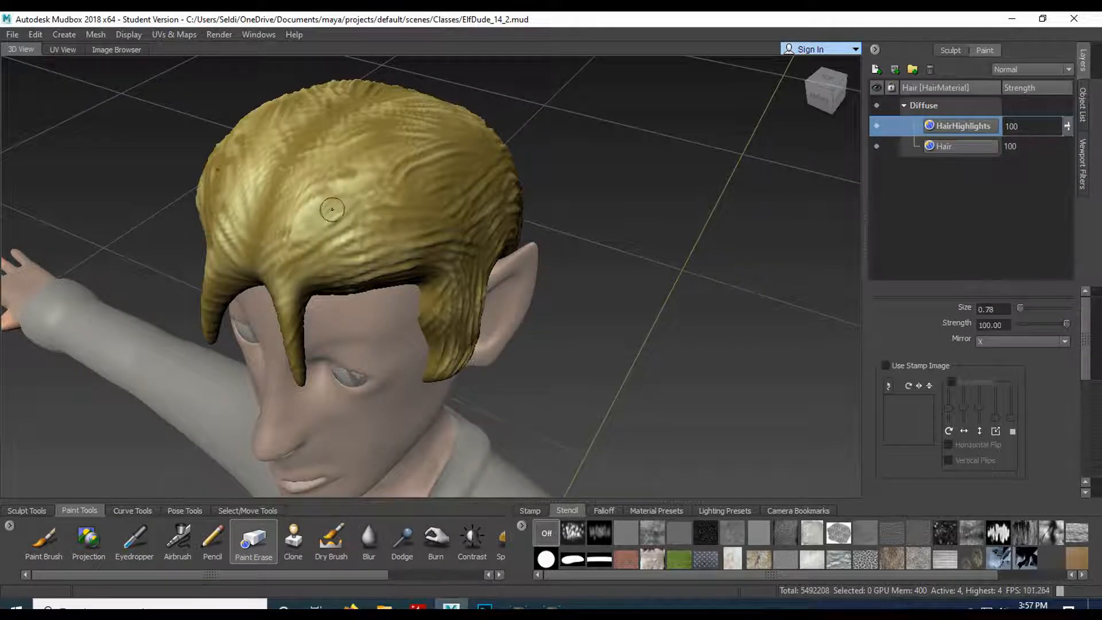
mouse_move(267, 235)
alt+mouse_down()
mouse_move(448, 236)
mouse_move(460, 252)
mouse_move(307, 262)
mouse_move(298, 304)
mouse_move(270, 327)
mouse_move(267, 356)
mouse_move(278, 316)
mouse_move(324, 301)
mouse_move(350, 332)
mouse_move(336, 293)
mouse_move(288, 295)
mouse_move(259, 319)
mouse_move(245, 283)
mouse_move(321, 334)
alt+mouse_up()
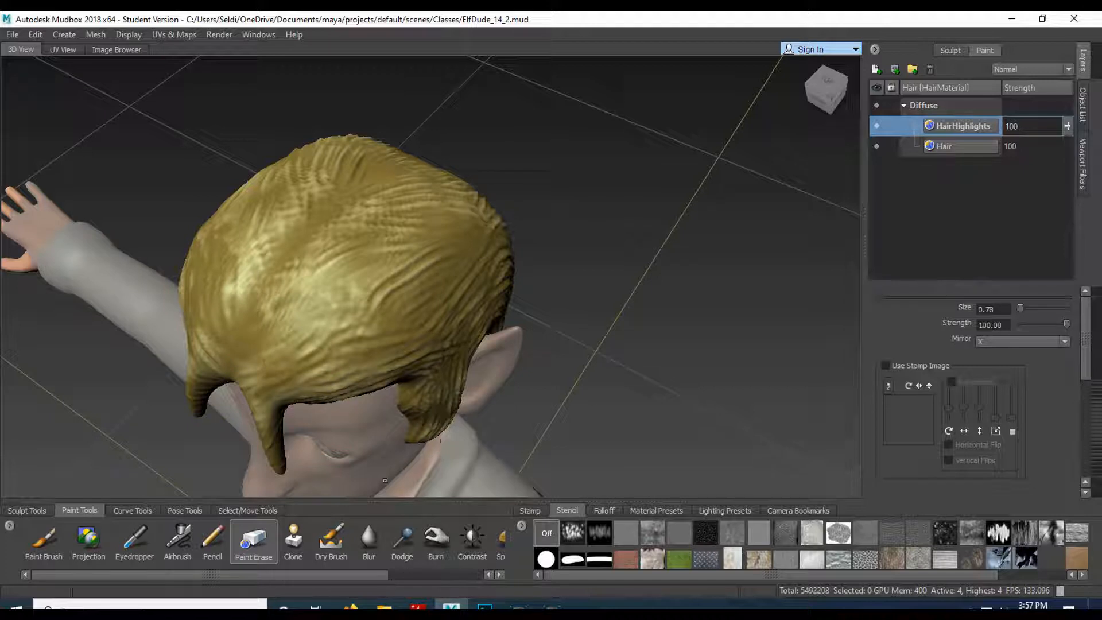
- Return to the Dry Brush and add fine light yellow highlights to the crown and fringe of the hair
click(340, 544)
alt+right_drag(328, 362, 353, 347)
alt+drag(353, 348, 306, 258)
alt+drag(345, 216, 447, 283)
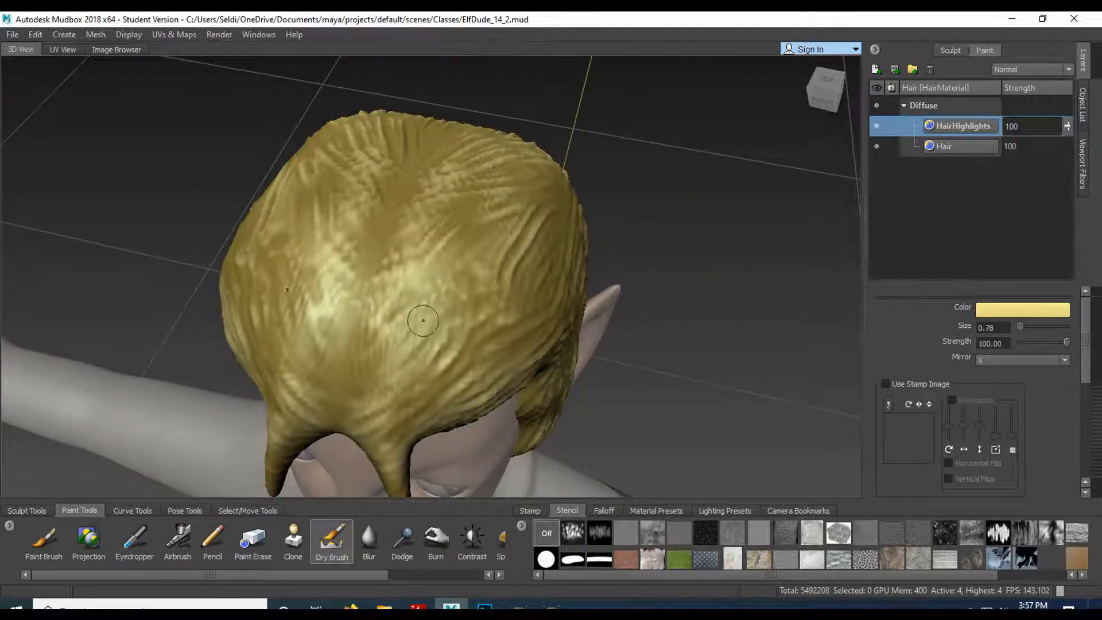
alt+drag(357, 283, 381, 229)
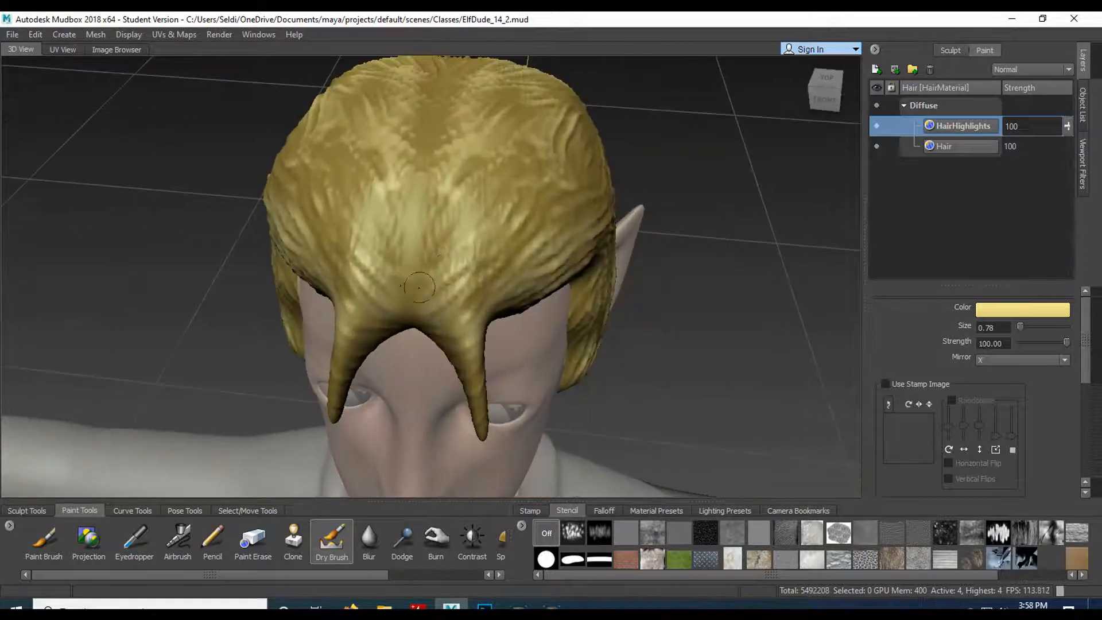
alt+drag(502, 334, 379, 322)
mouse_move(368, 232)
alt+mouse_down()
mouse_move(484, 178)
mouse_move(233, 187)
alt+mouse_up()
alt+drag(450, 263, 396, 198)
- Sculpt raised rings around the ponytail's hair band with the Foamy brush at size 0.37 and strength 0.05
alt+right_drag(411, 252, 306, 221)
alt+middle_drag(306, 221, 462, 262)
alt+right_drag(462, 261, 382, 241)
alt+middle_drag(381, 242, 402, 304)
alt+drag(356, 259, 340, 212)
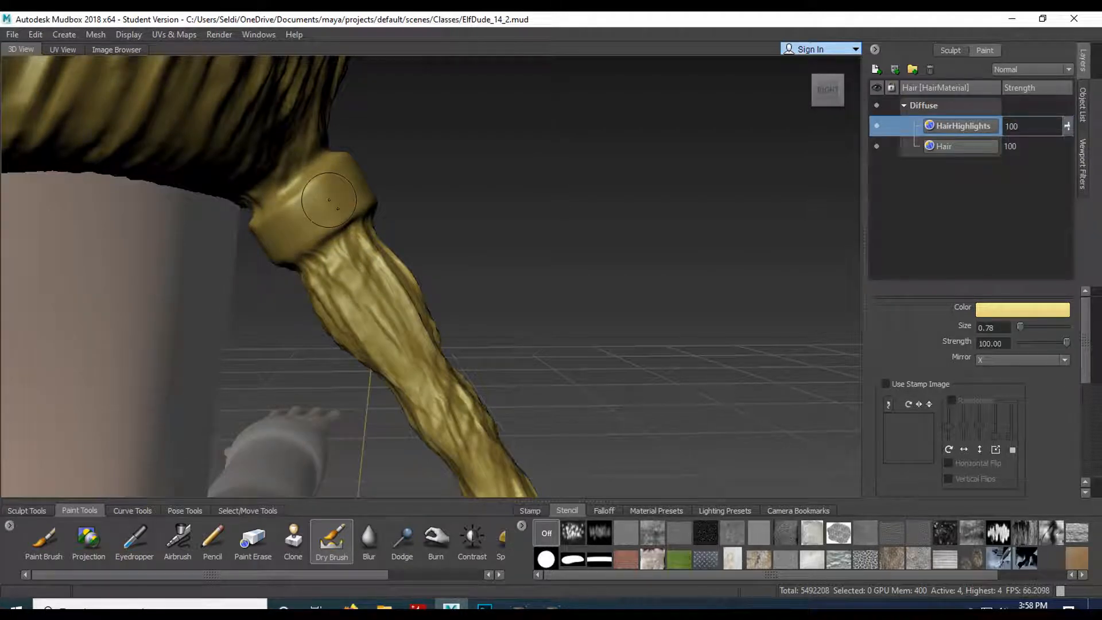
mouse_move(328, 201)
mouse_down()
mouse_move(333, 189)
mouse_move(296, 204)
mouse_move(324, 212)
mouse_up()
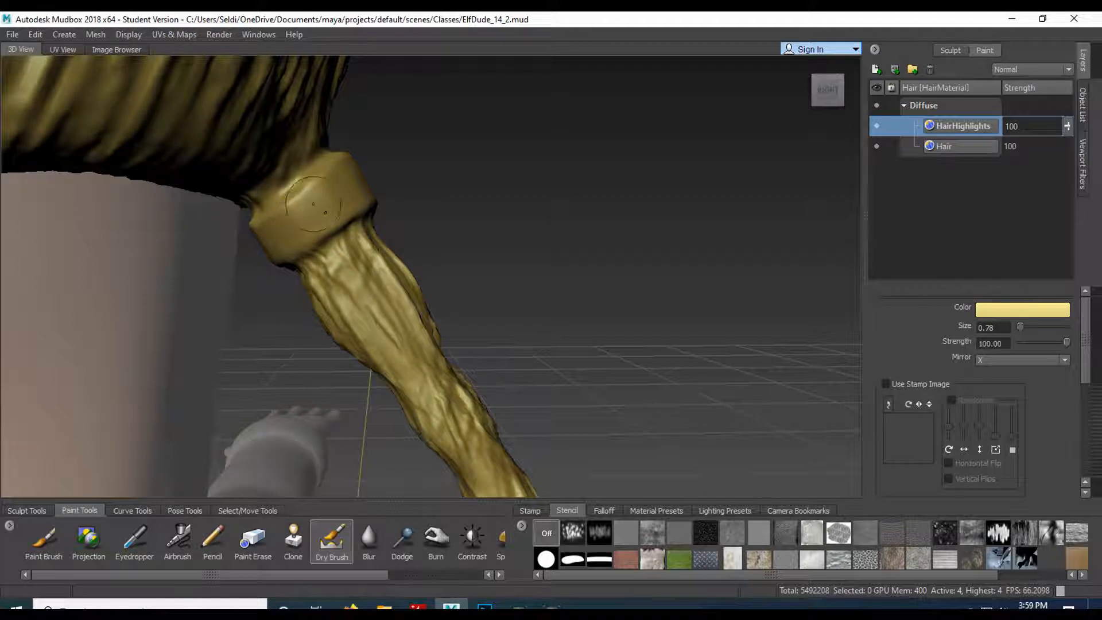
click(17, 508)
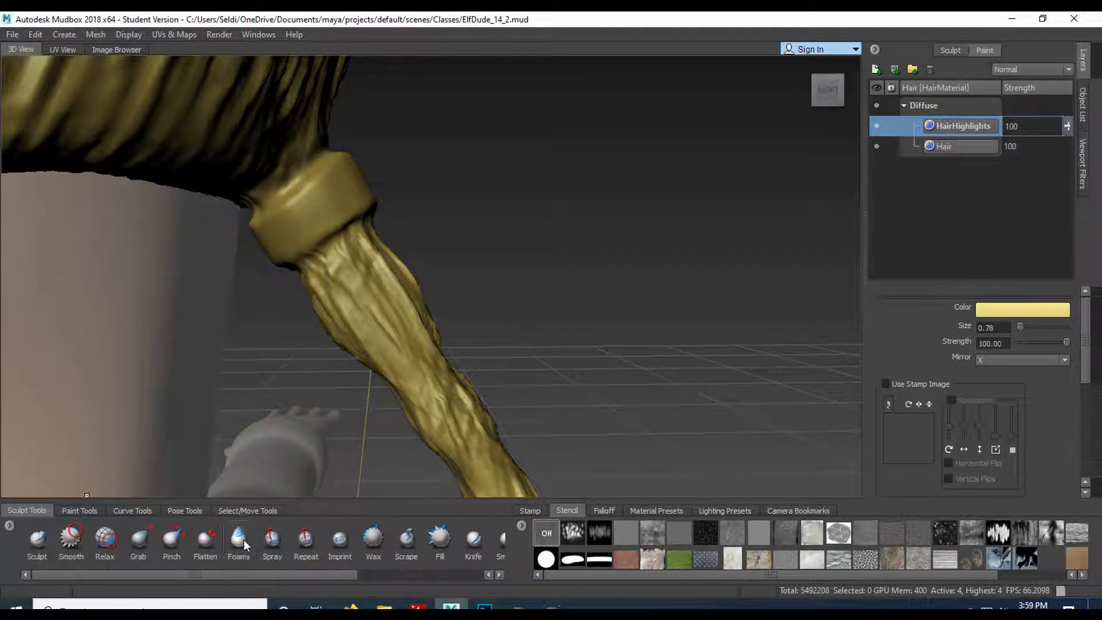
click(239, 541)
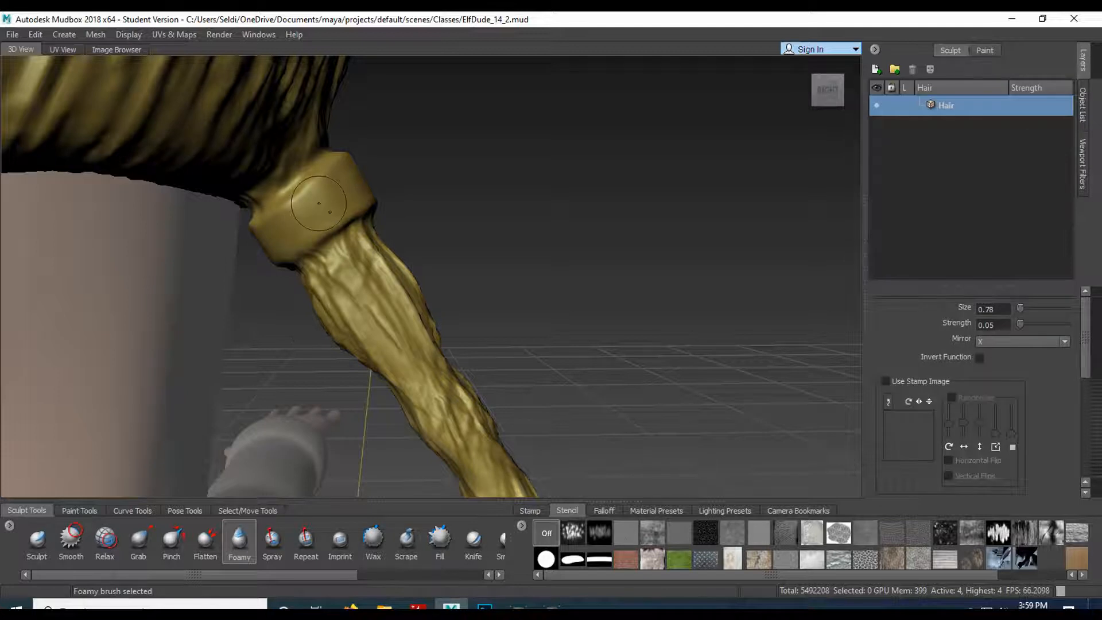
key(b)
mouse_move(329, 207)
mouse_down()
mouse_move(313, 207)
mouse_move(336, 206)
mouse_up()
key(b)
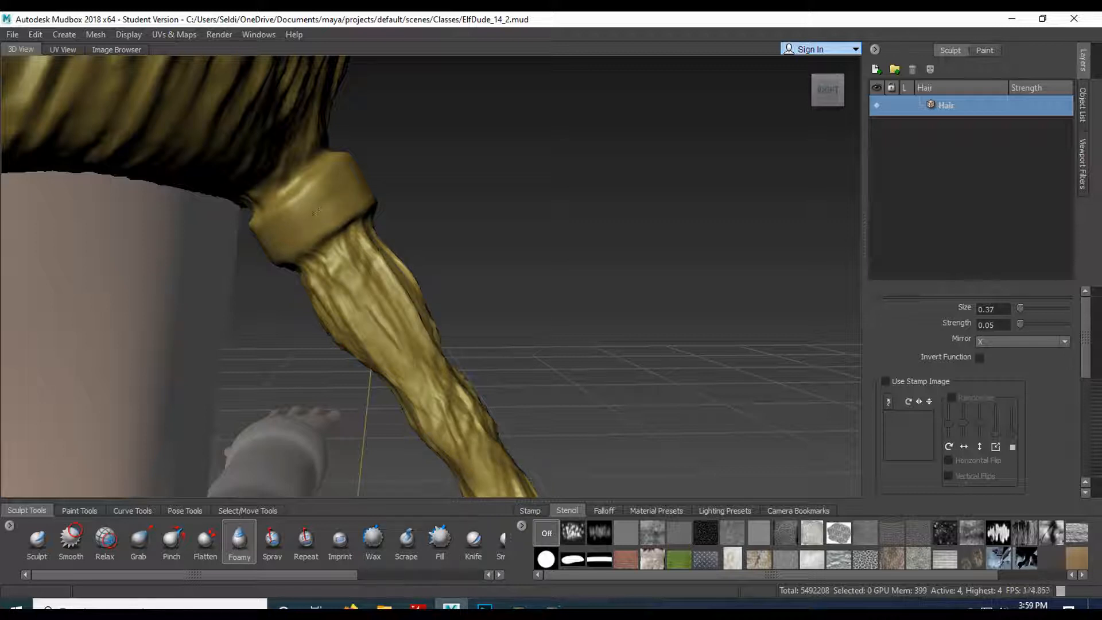
mouse_move(312, 226)
mouse_down()
mouse_move(328, 213)
mouse_move(254, 289)
mouse_up()
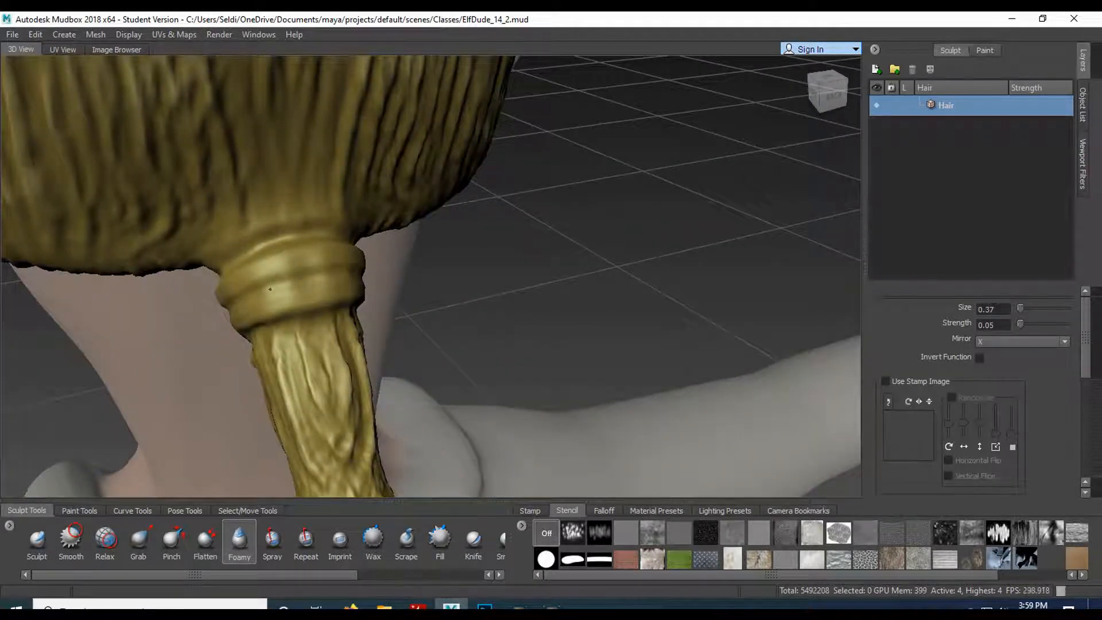
alt+drag(271, 291, 391, 254)
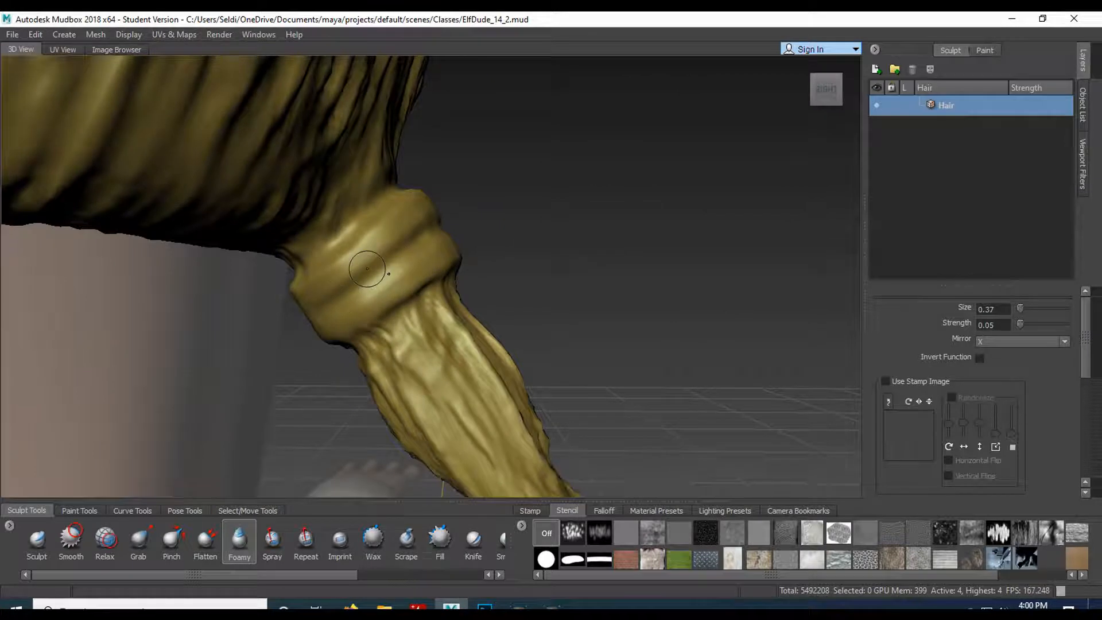
alt+drag(319, 277, 379, 263)
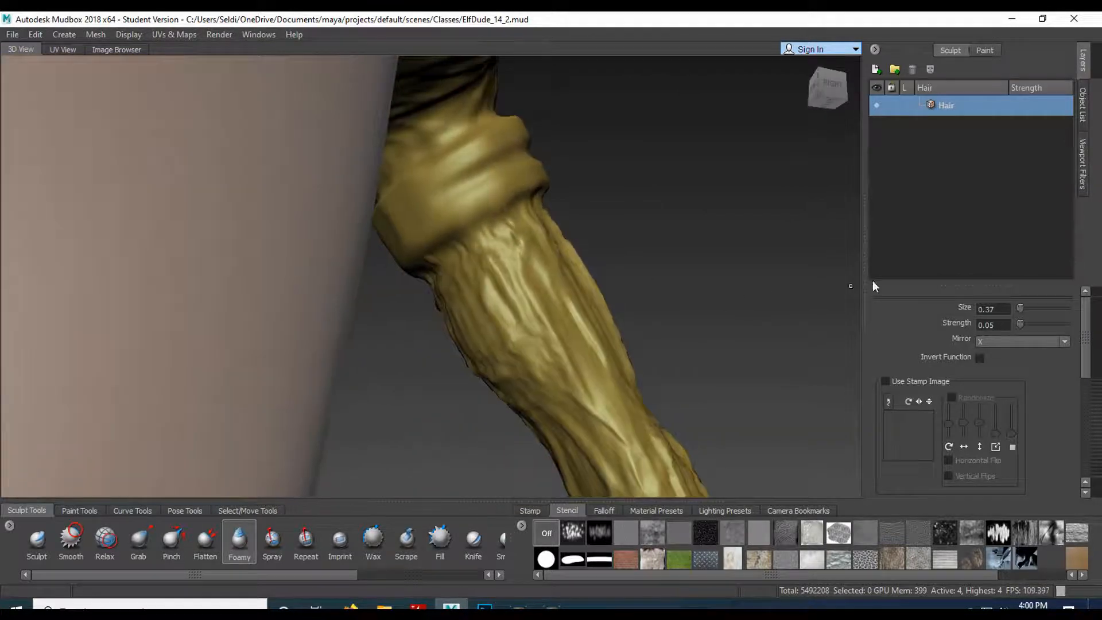
- Hide the Body object and sculpt the hair band's rings all the way around, refining them with the Amplify brush at size 0.59
click(1084, 106)
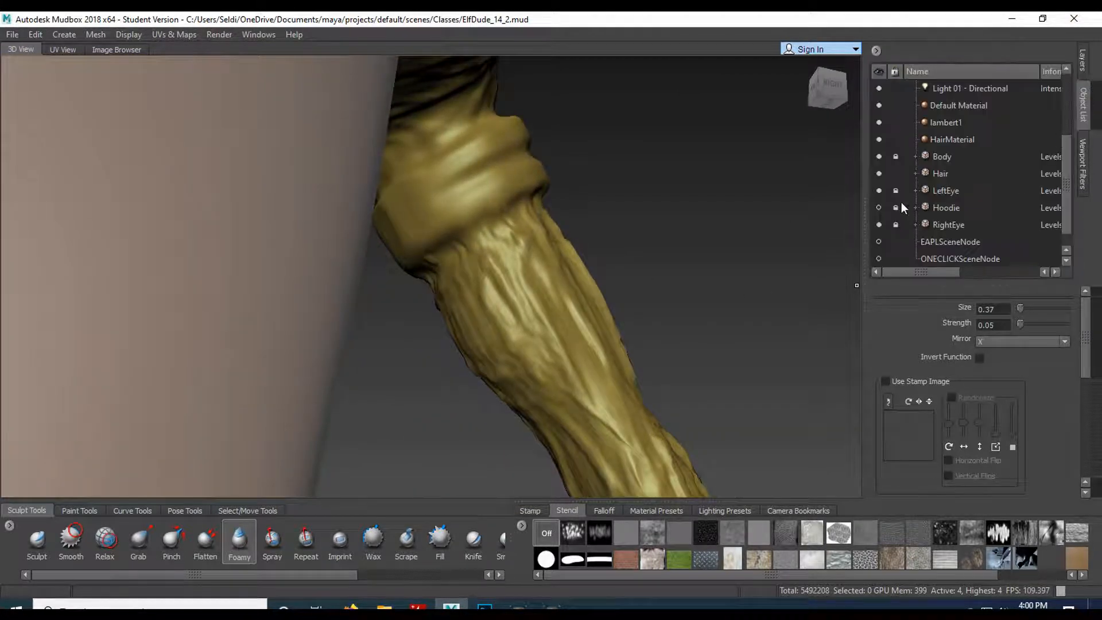
click(879, 156)
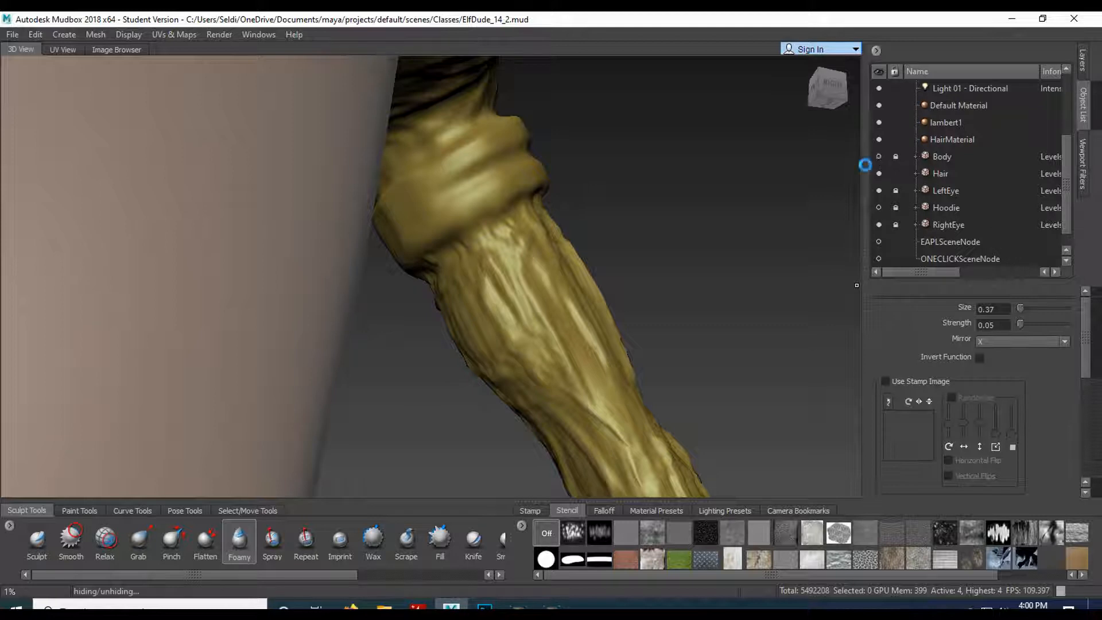
alt+drag(499, 223, 534, 262)
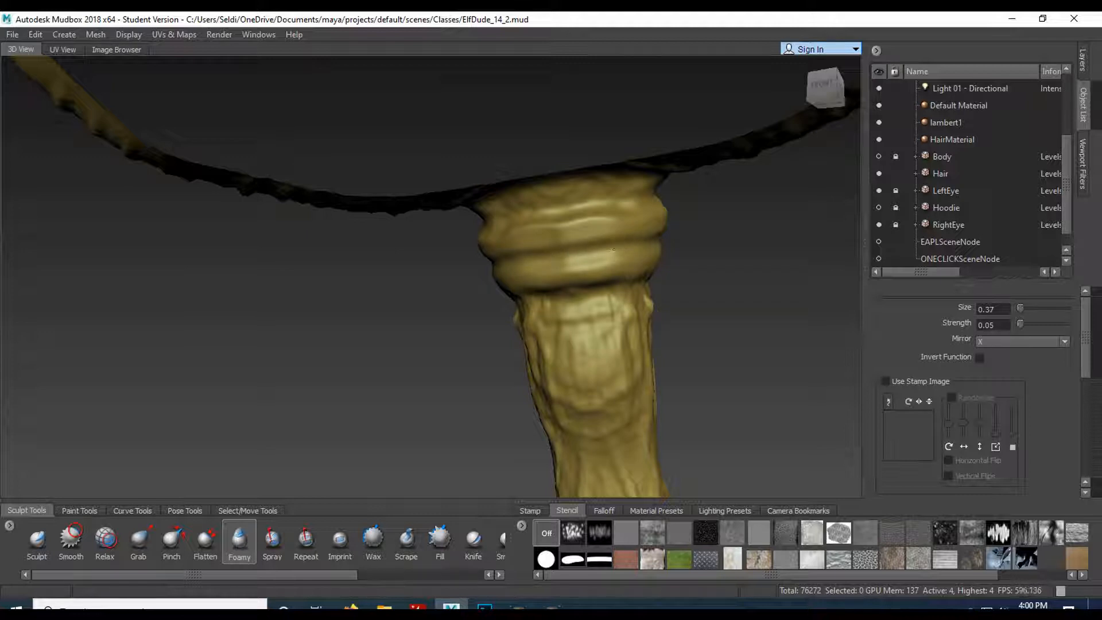
alt+drag(608, 241, 417, 276)
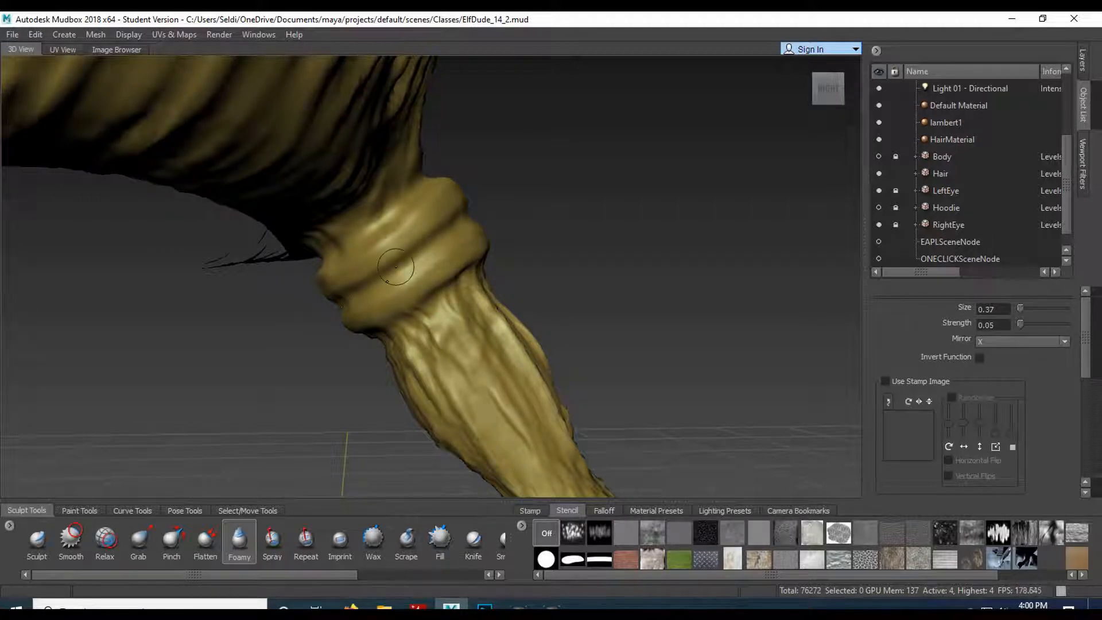
alt+drag(396, 266, 290, 278)
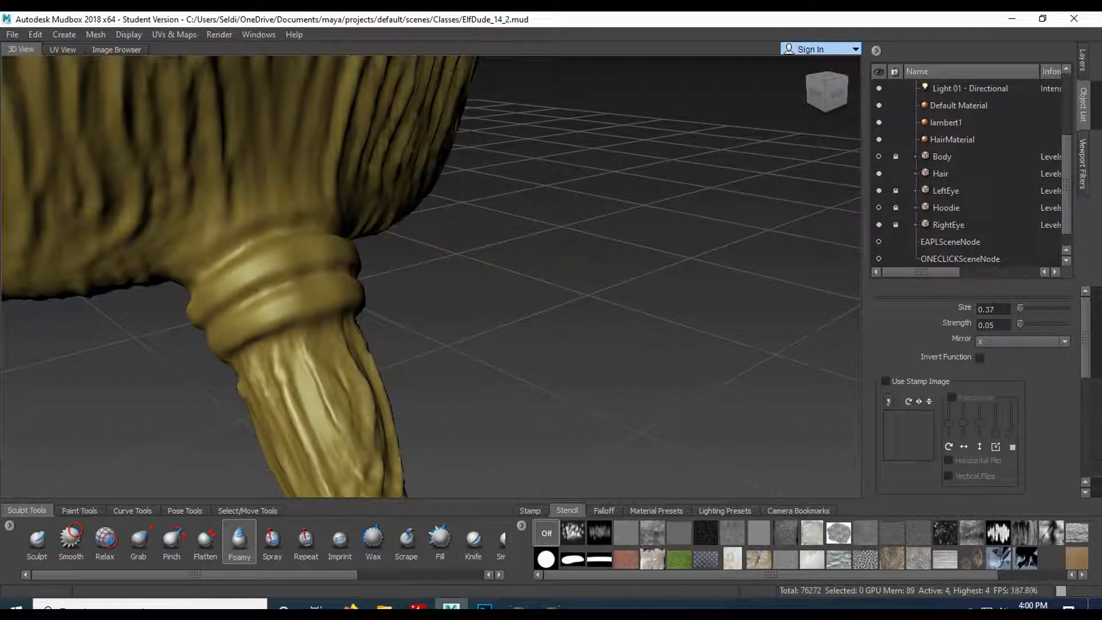
alt+drag(349, 296, 459, 287)
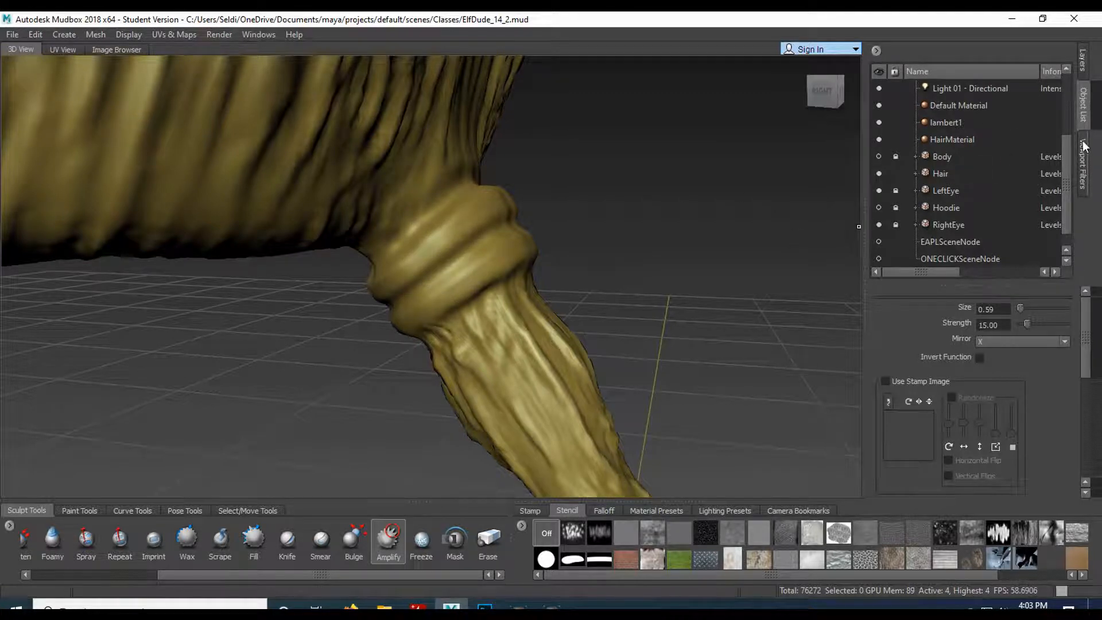
- Create a 2048 Diffuse paint layer named HairBandOuter on the hair, saved as Targa [8 bit, RGBA]
click(1082, 59)
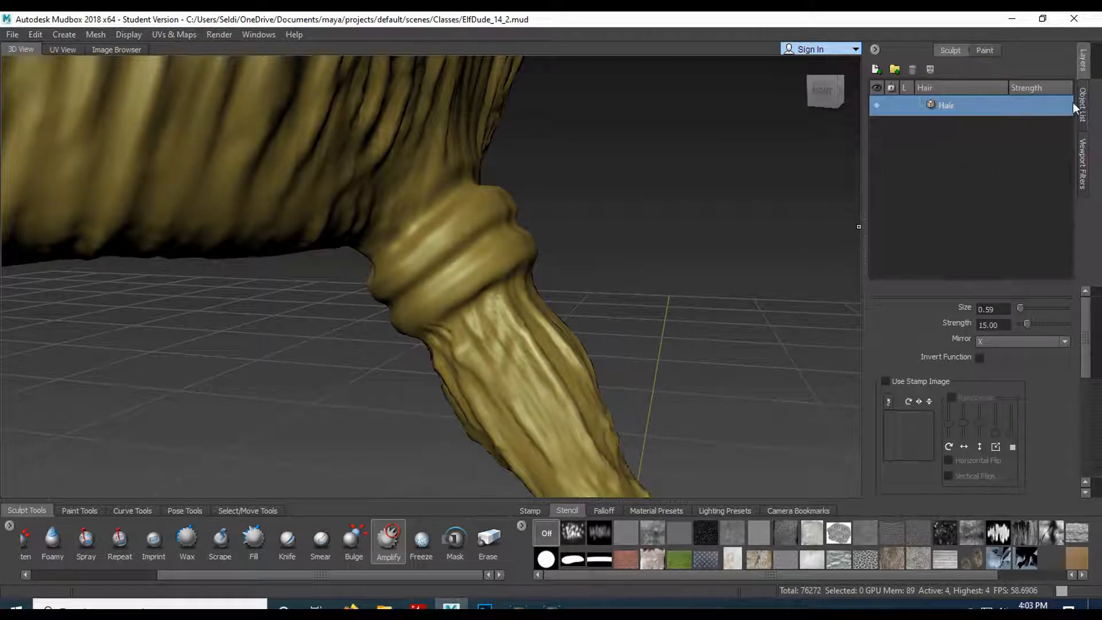
click(876, 70)
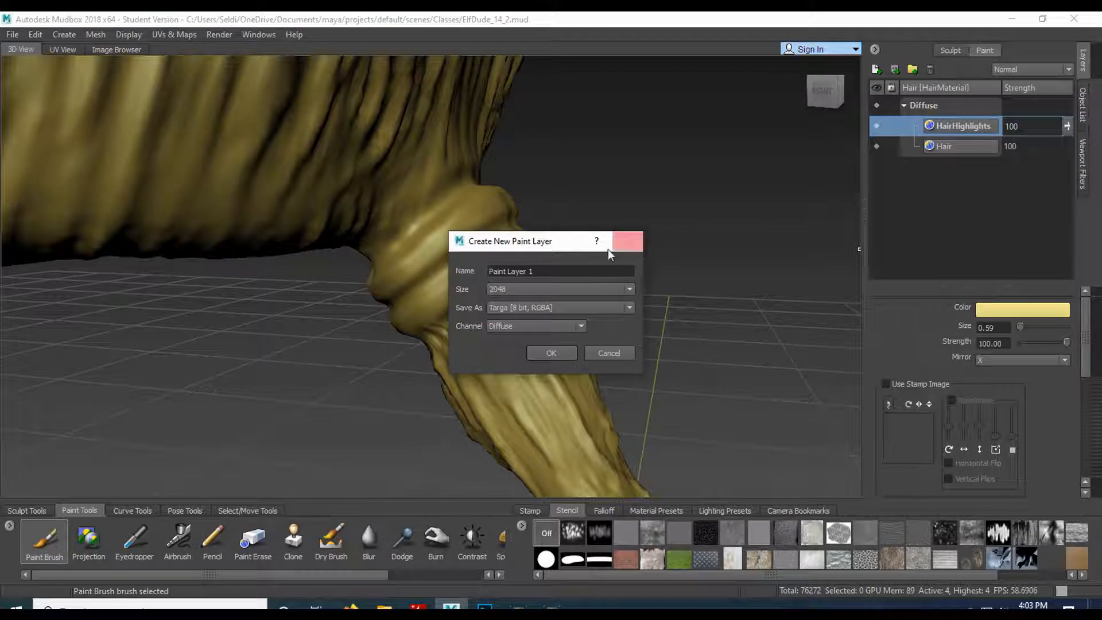
triple_click(564, 271)
text(HairBandOuter)
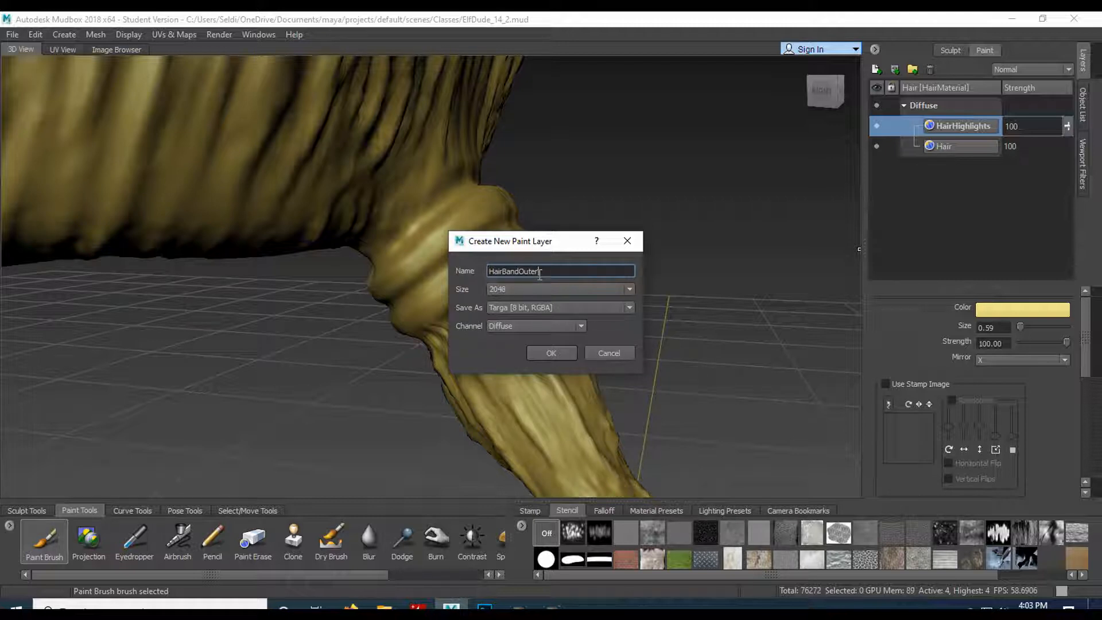
click(552, 353)
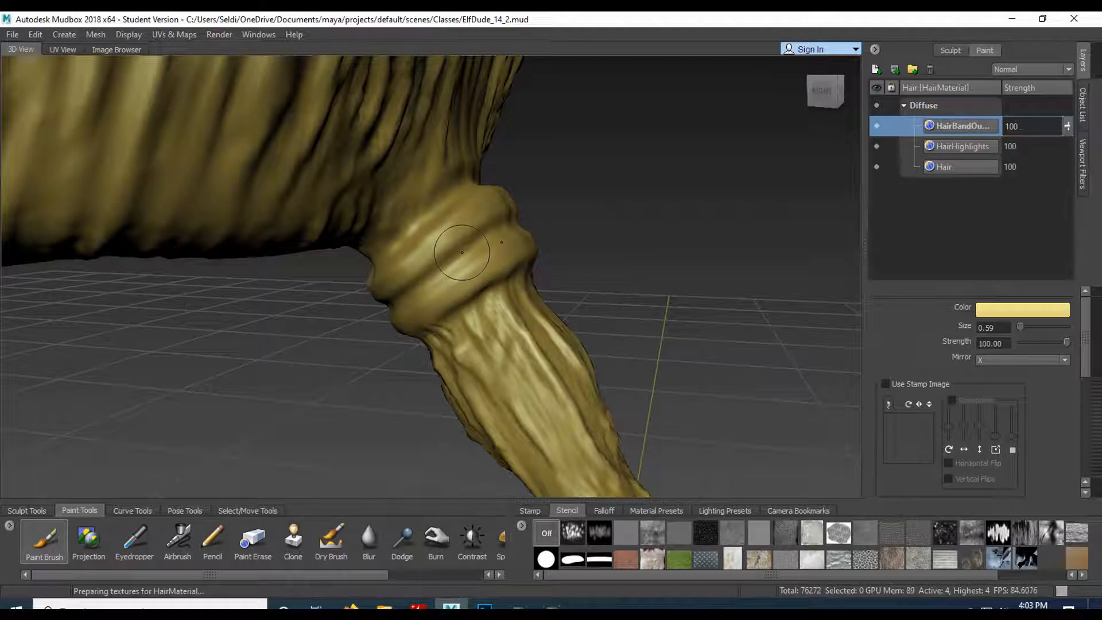
- Open the paint brush's color chooser and make the Body object visible again
click(1002, 309)
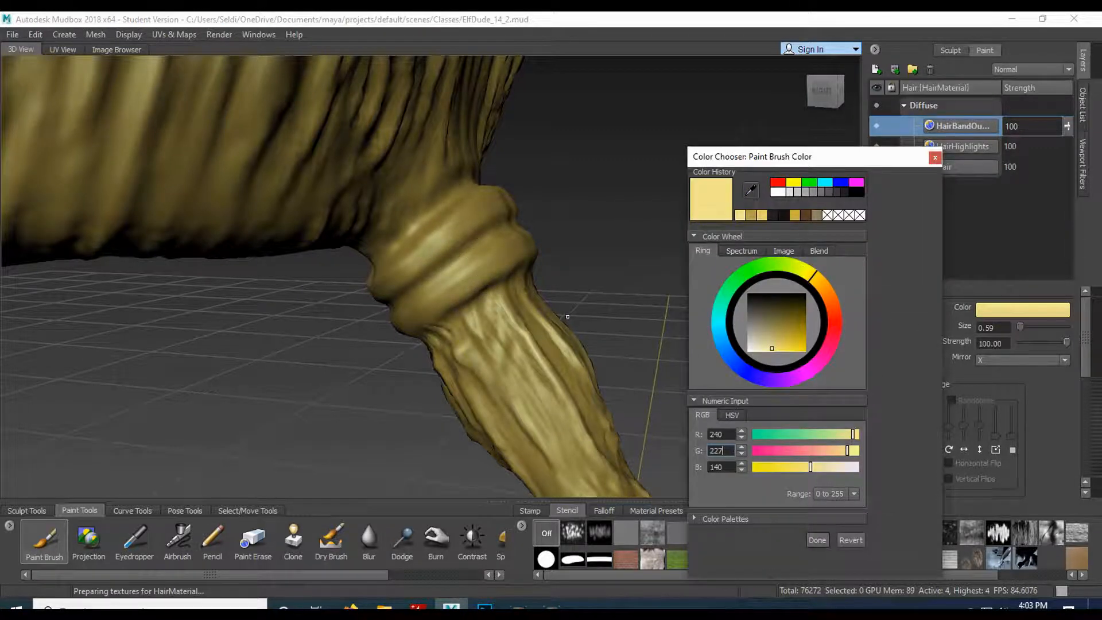
scroll(574, 317, down, 6)
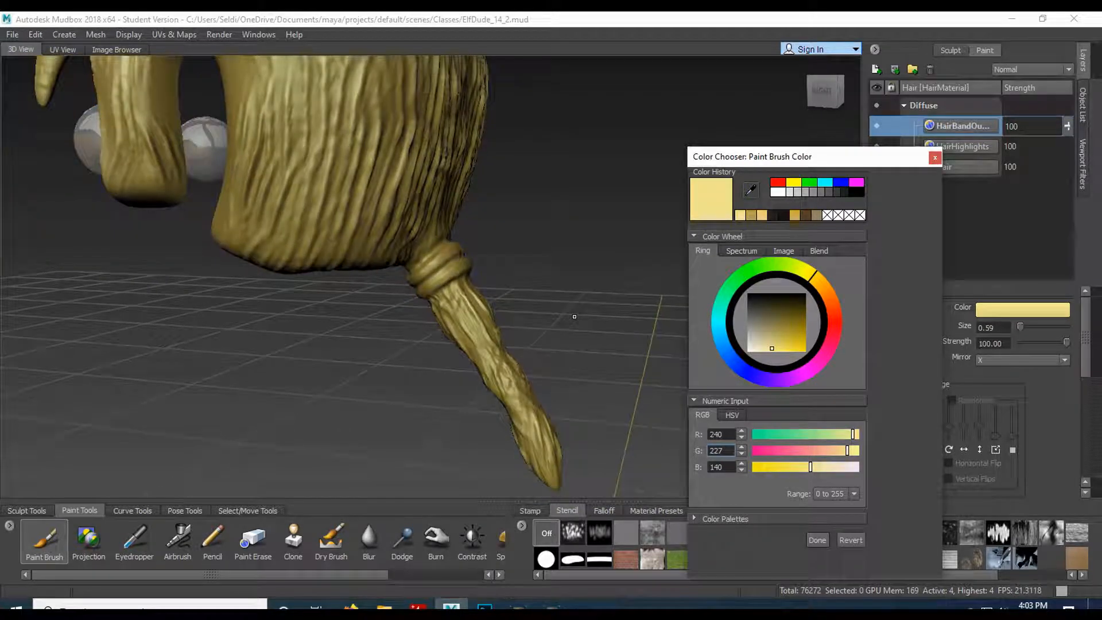
scroll(574, 317, down, 3)
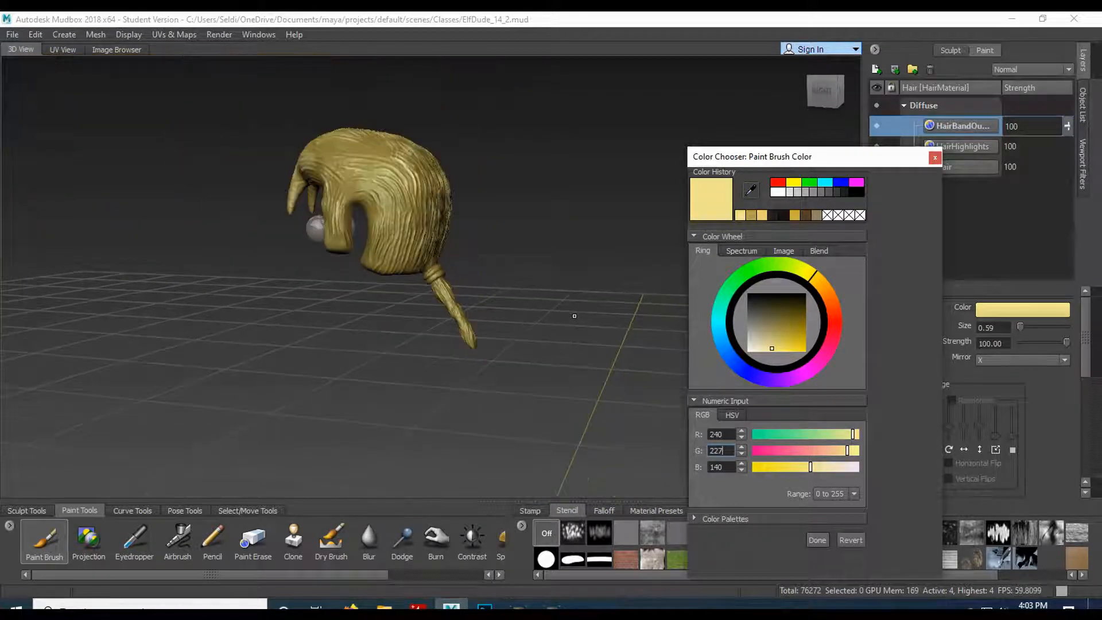
click(1084, 107)
drag(884, 162, 774, 119)
scroll(914, 237, down, 3)
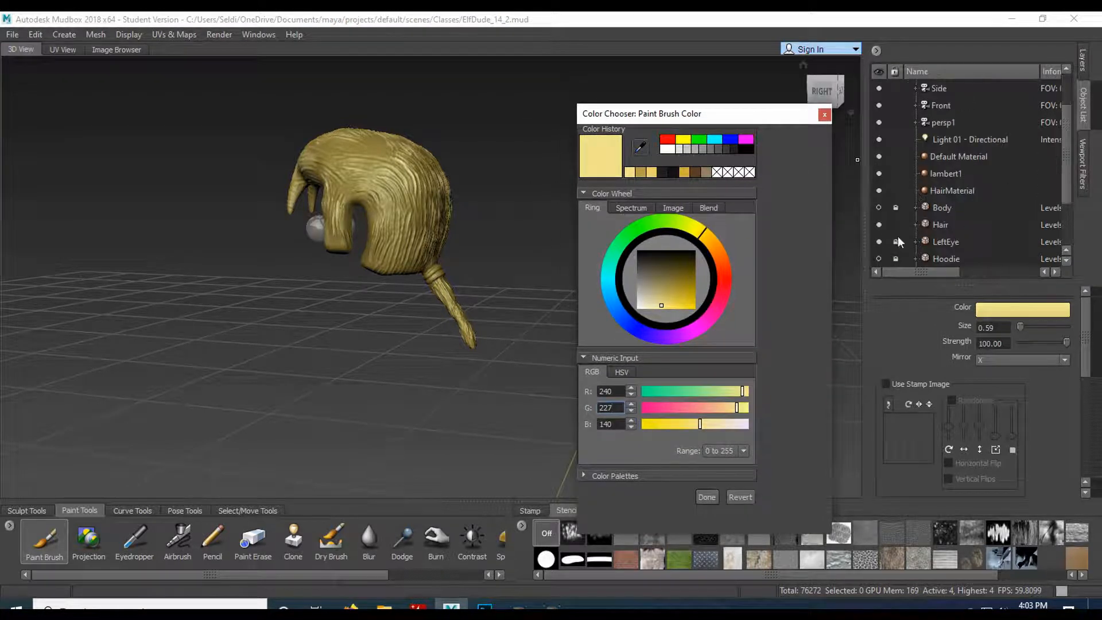
click(878, 208)
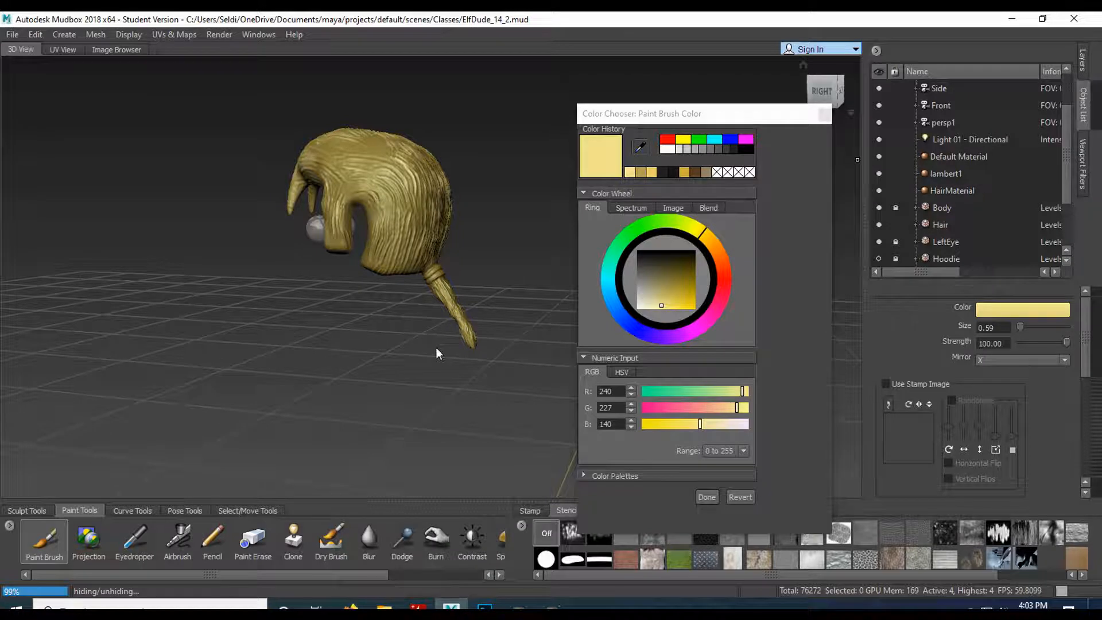
- Set the paint brush color to the belt buckle's gold (RGB 210, 173, 57) from the color history
alt+drag(344, 347, 459, 373)
alt+middle_drag(463, 459, 466, 301)
alt+drag(402, 313, 490, 340)
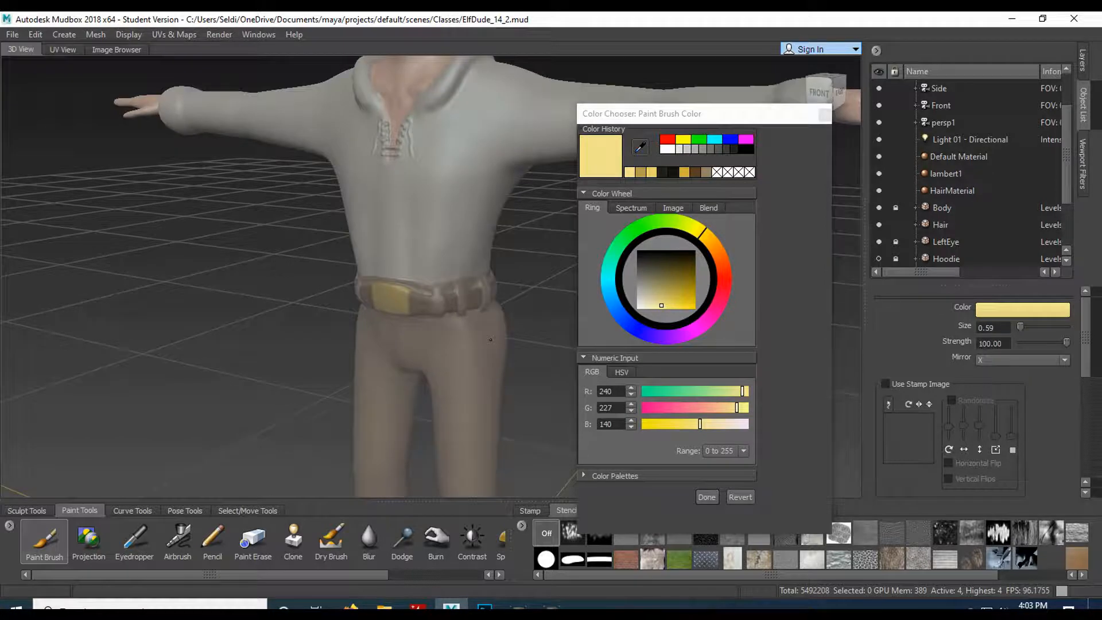
click(682, 175)
alt+drag(525, 184, 386, 163)
alt+middle_drag(386, 162, 354, 271)
alt+right_drag(354, 271, 396, 275)
alt+drag(396, 276, 340, 251)
alt+right_drag(339, 250, 402, 258)
alt+middle_drag(401, 259, 508, 278)
alt+drag(508, 278, 488, 275)
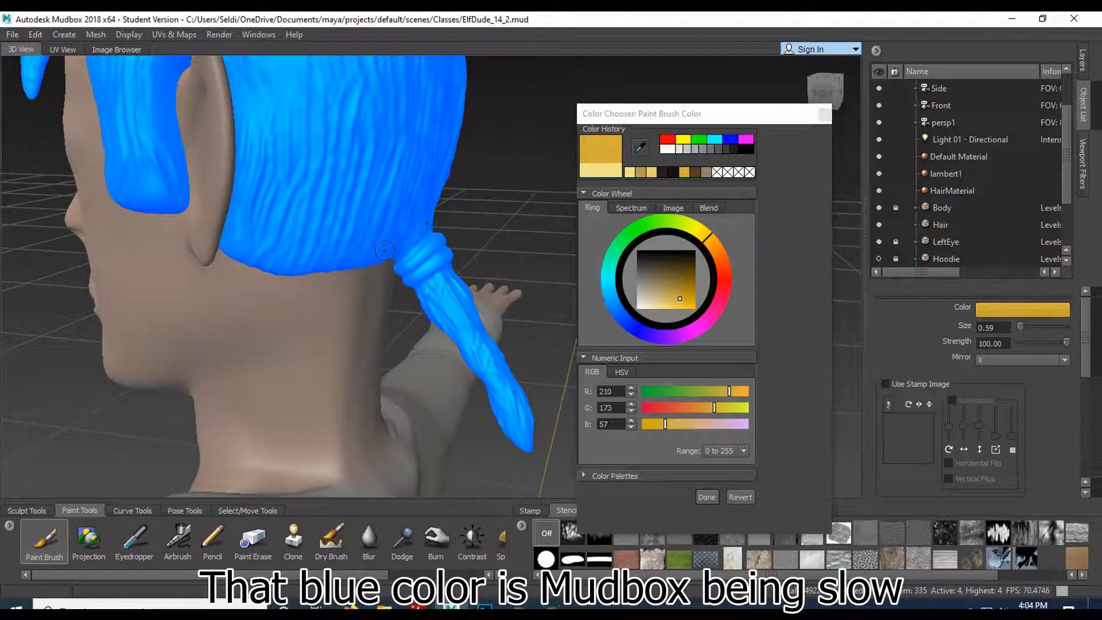
alt+right_drag(344, 253, 396, 261)
mouse_move(396, 261)
alt+mouse_down()
mouse_move(408, 224)
mouse_move(393, 256)
alt+mouse_up()
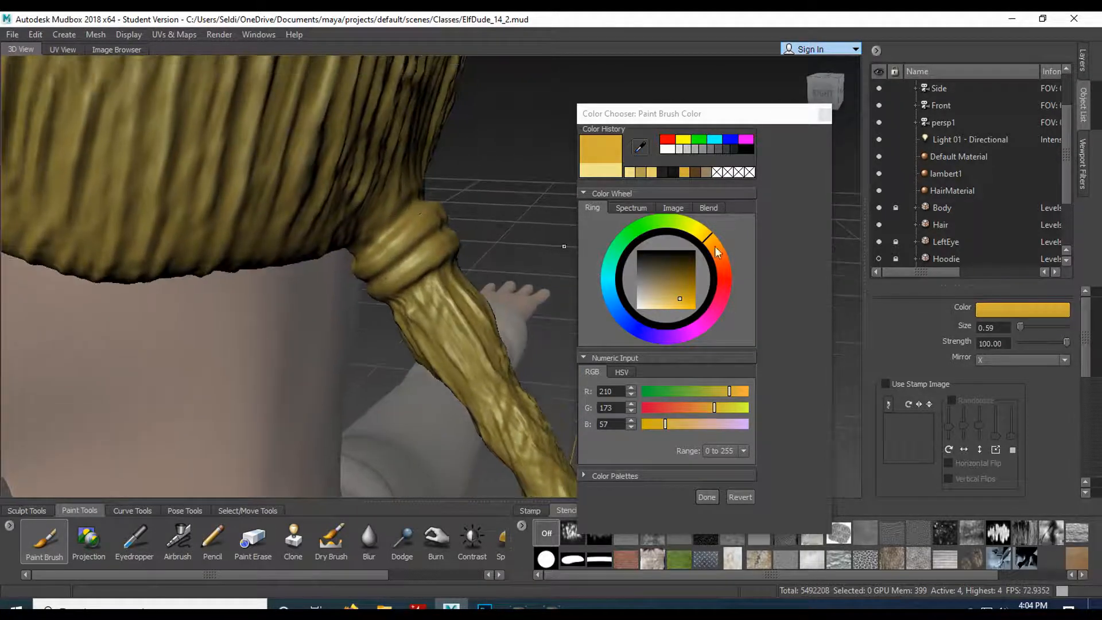
- Paint the ponytail's hair band rings gold, hiding the Body object to reach all around the band
alt+right_drag(414, 230, 440, 232)
alt+drag(440, 233, 419, 210)
mouse_move(419, 209)
alt+middle_down()
mouse_move(406, 253)
mouse_move(386, 259)
alt+middle_up()
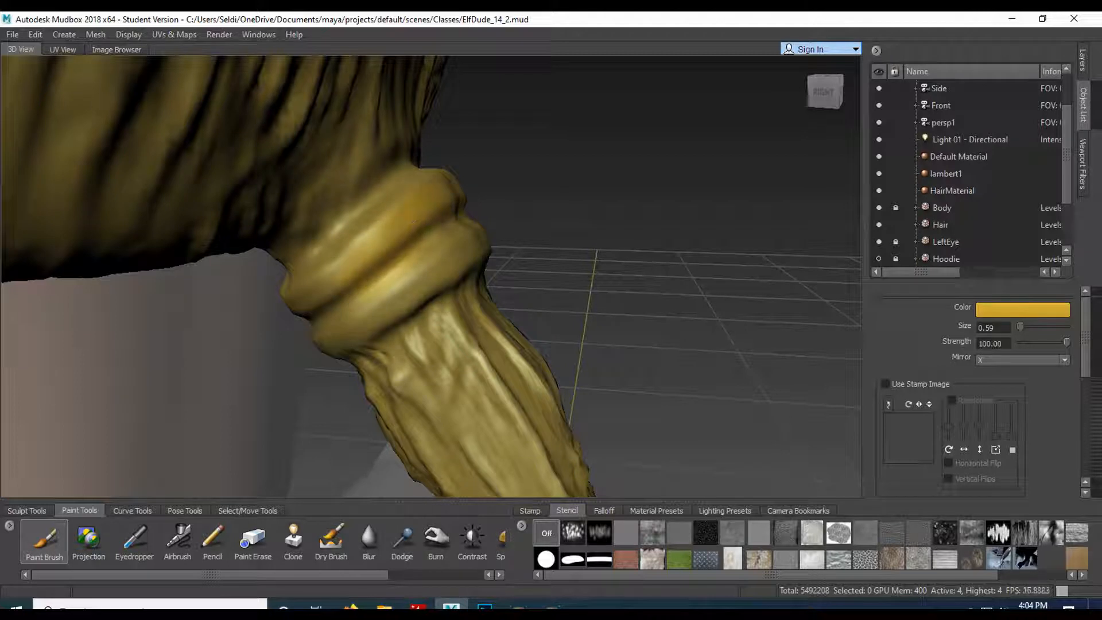
mouse_move(340, 293)
mouse_down()
mouse_move(426, 268)
mouse_move(457, 241)
mouse_up()
alt+drag(374, 303, 411, 261)
click(879, 208)
mouse_move(539, 229)
alt+mouse_down()
mouse_move(585, 221)
mouse_move(513, 229)
alt+mouse_up()
alt+drag(589, 212, 749, 489)
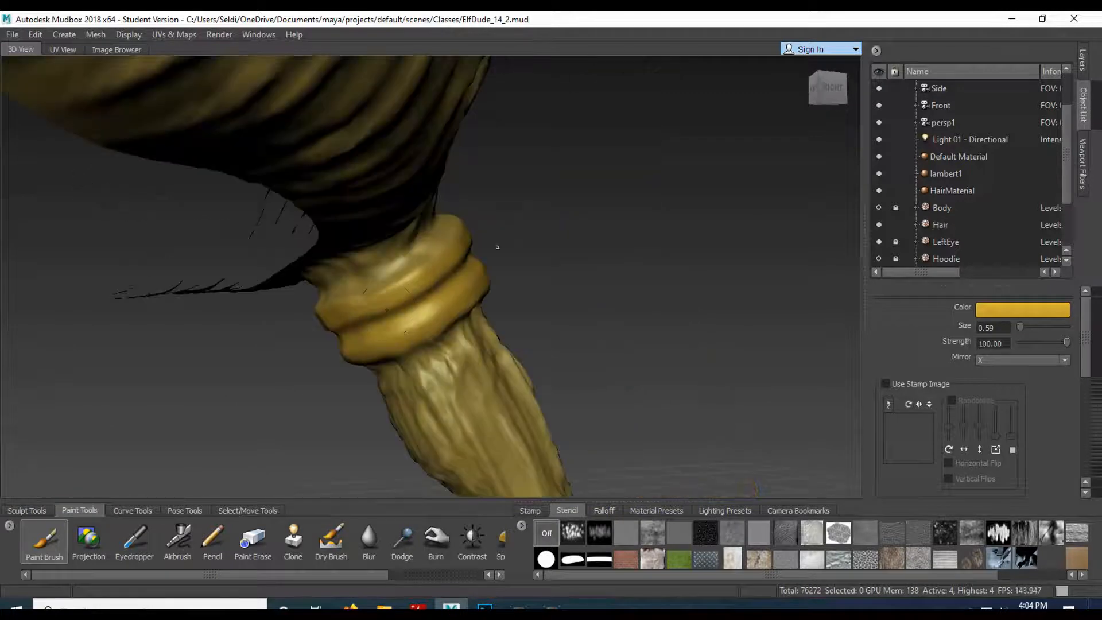
alt+drag(361, 317, 336, 345)
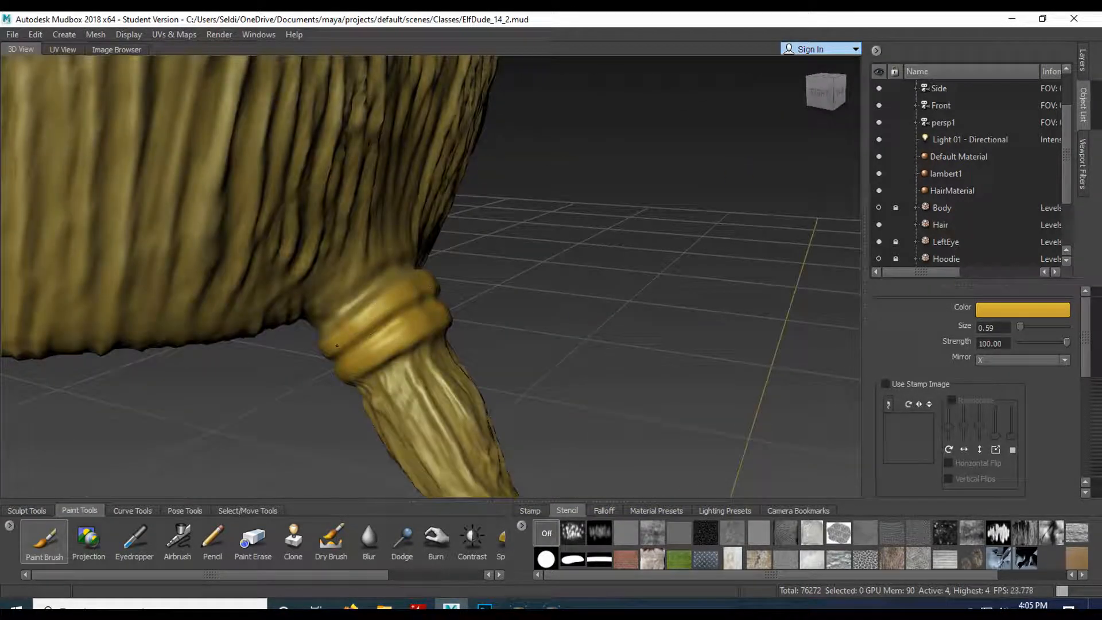
- Inspect the gold hair band from below and reduce the Paint Brush size to 0.33
alt+right_drag(337, 346, 388, 327)
mouse_move(388, 327)
alt+mouse_down()
mouse_move(402, 342)
mouse_move(585, 339)
mouse_move(390, 339)
mouse_move(258, 399)
mouse_move(342, 433)
alt+mouse_up()
key(6)
alt+drag(421, 469, 539, 339)
click(39, 537)
key(b)
mouse_move(511, 195)
mouse_down()
mouse_move(499, 197)
mouse_move(498, 223)
mouse_up()
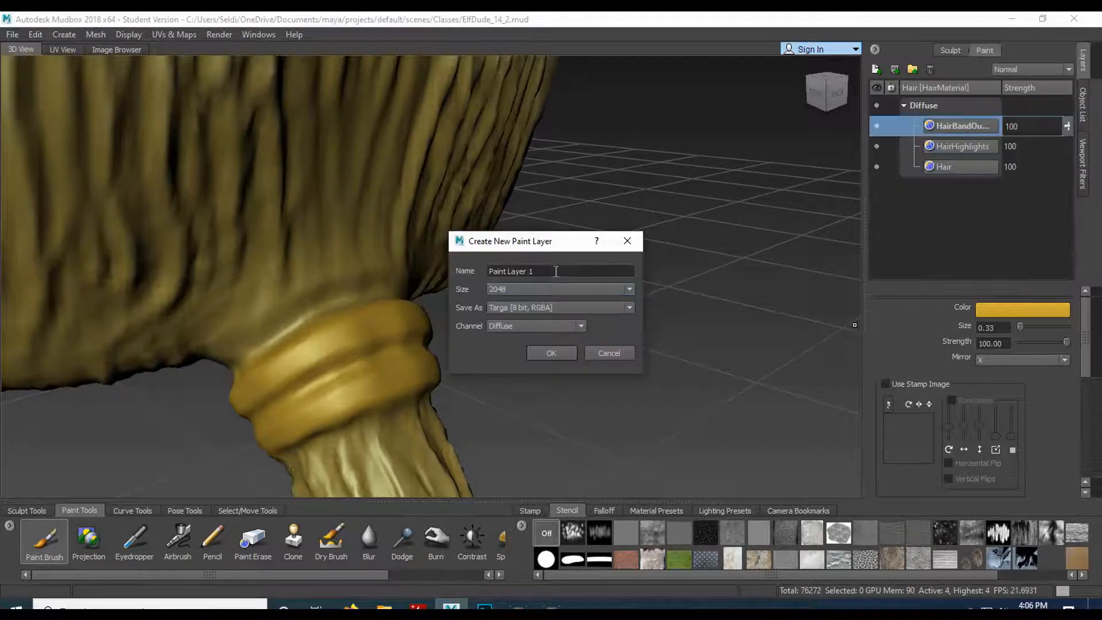
- Create a 2048 Diffuse paint layer named HairBandInner on the hair, saved as Targa [8 bit, RGBA]
drag(555, 271, 446, 276)
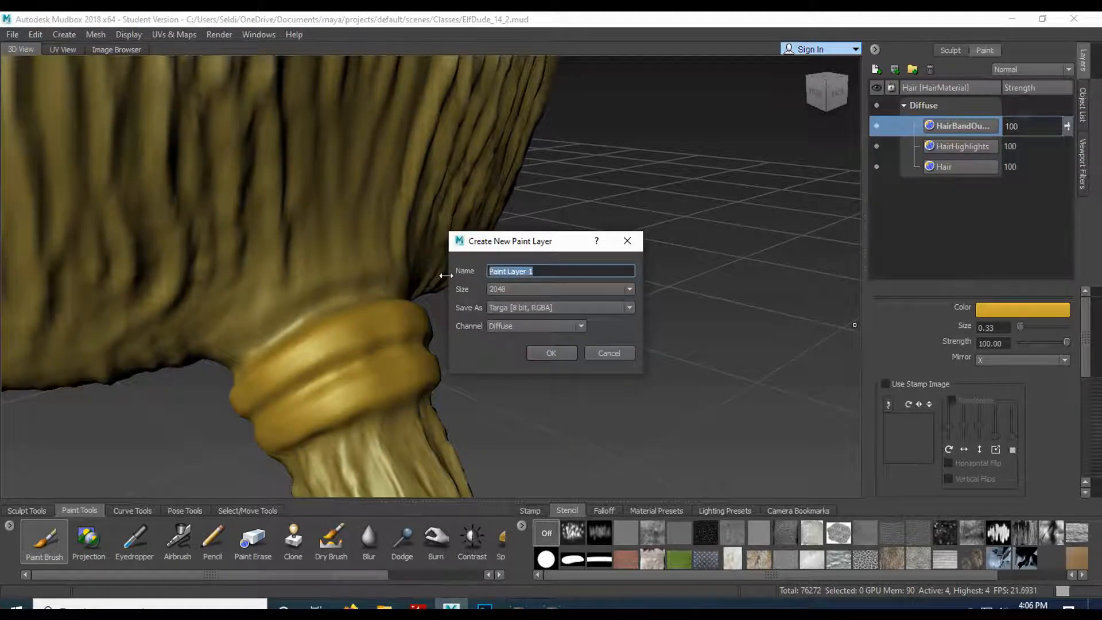
text(HairBandIn)
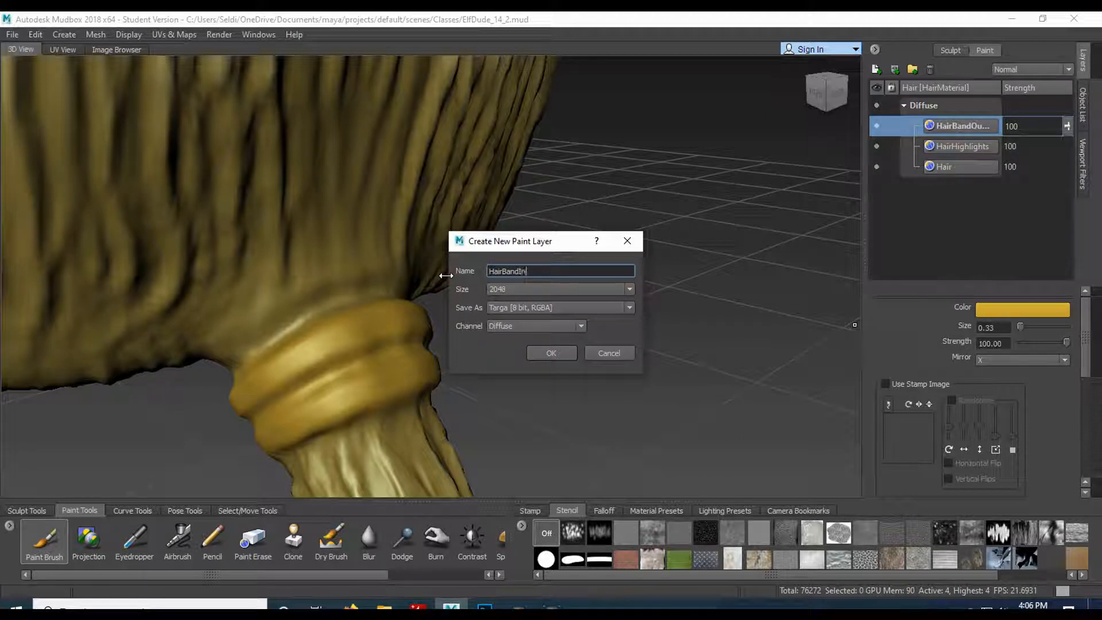
click(552, 353)
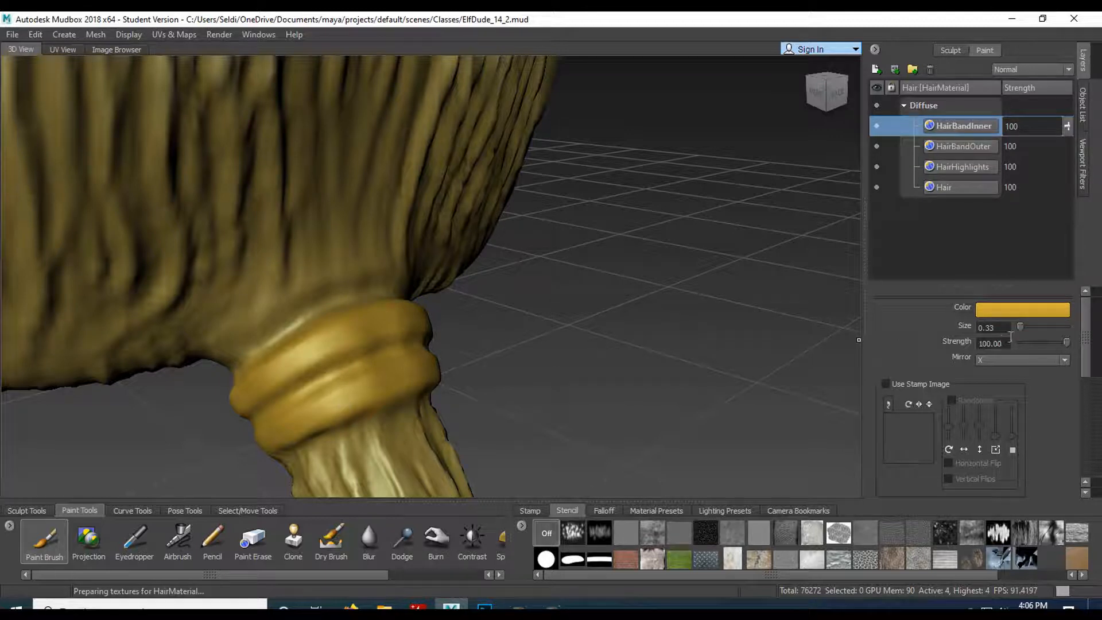
- Set the paint brush color to green (RGB 66, 210, 57)
click(1003, 312)
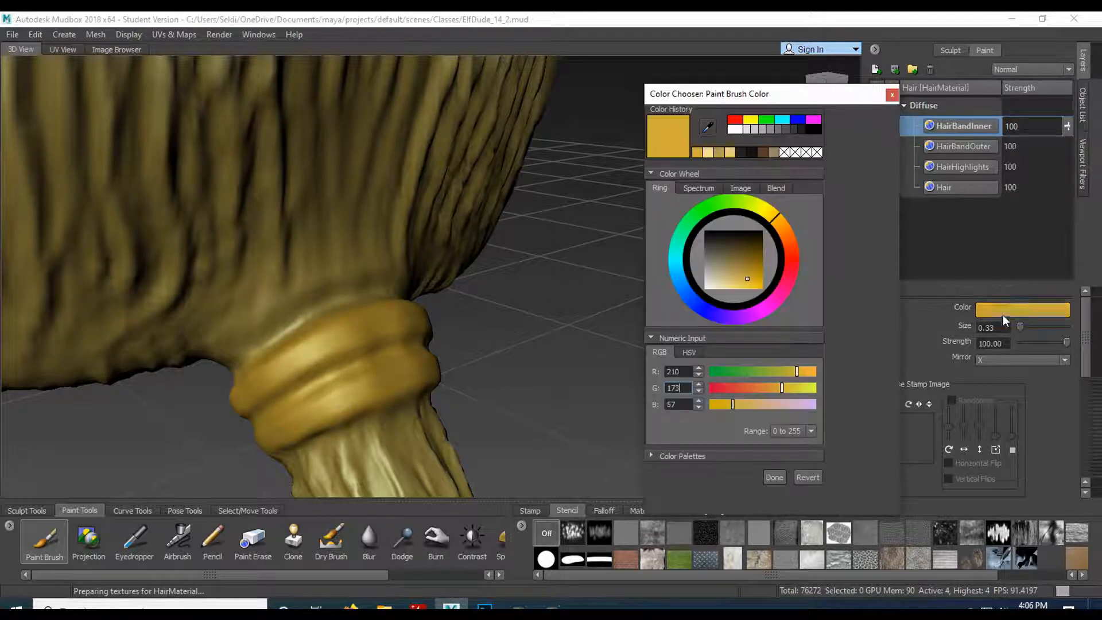
click(710, 204)
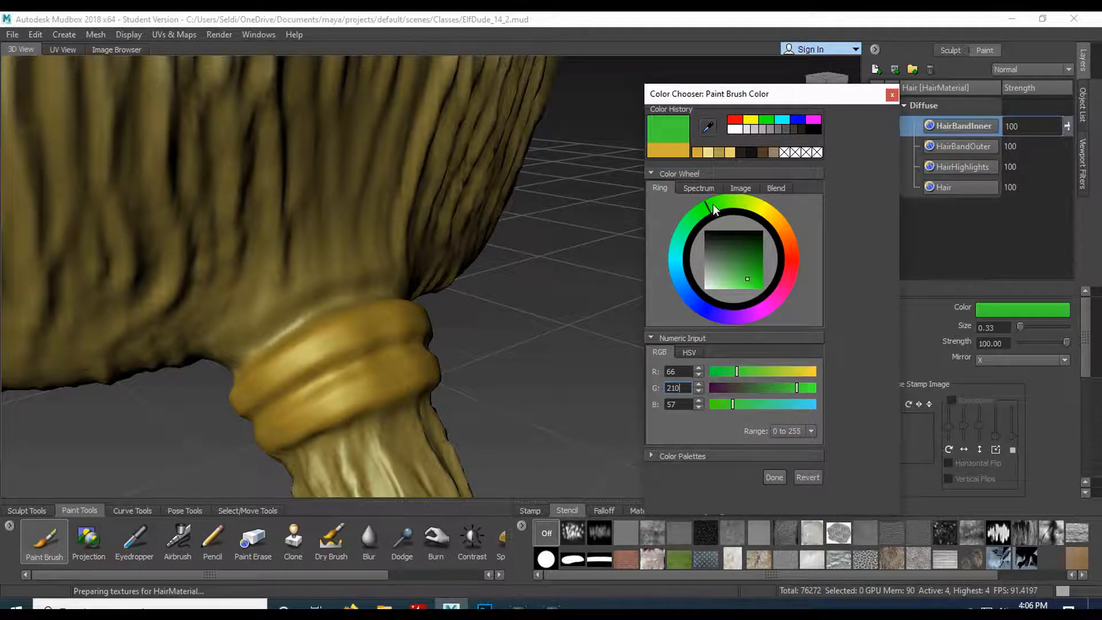
click(783, 481)
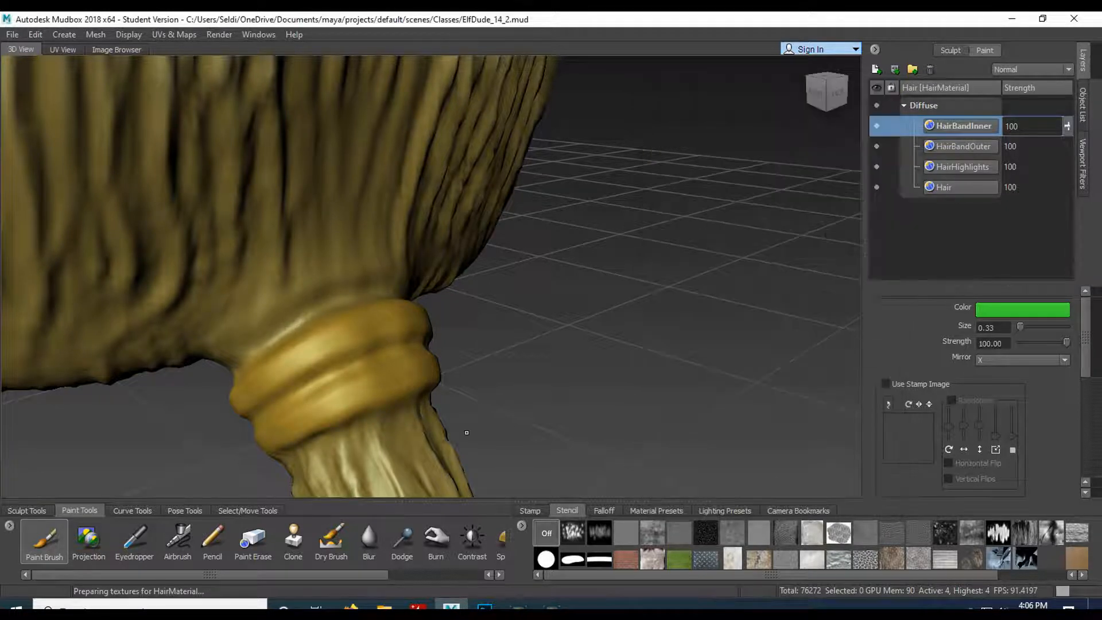
- Paint the groove between the hair band's two gold rings green all the way around
drag(312, 380, 383, 353)
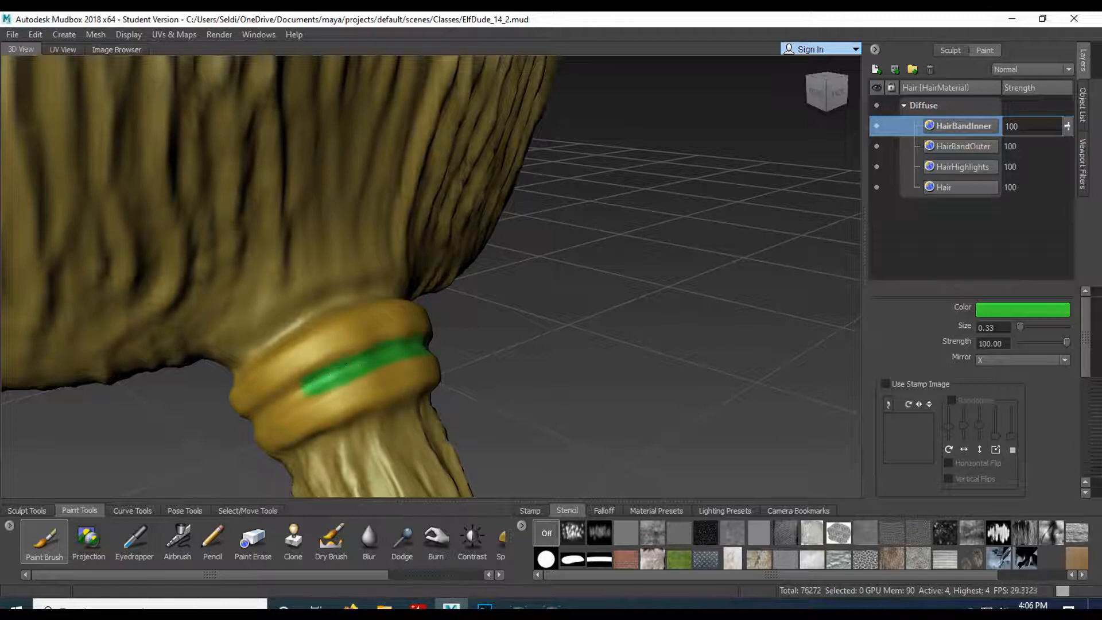
drag(311, 385, 297, 393)
drag(300, 391, 276, 404)
alt+drag(345, 379, 517, 321)
mouse_move(564, 227)
mouse_down()
mouse_move(482, 271)
mouse_move(584, 311)
mouse_up()
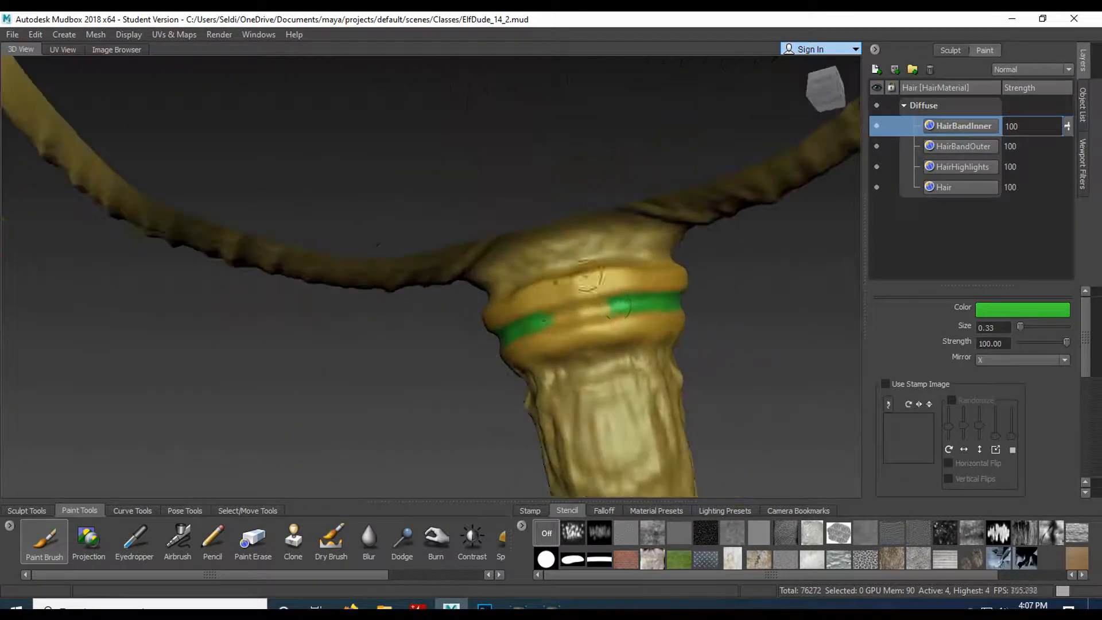
alt+drag(658, 301, 637, 321)
alt+right_drag(642, 259, 578, 326)
alt+drag(578, 326, 454, 321)
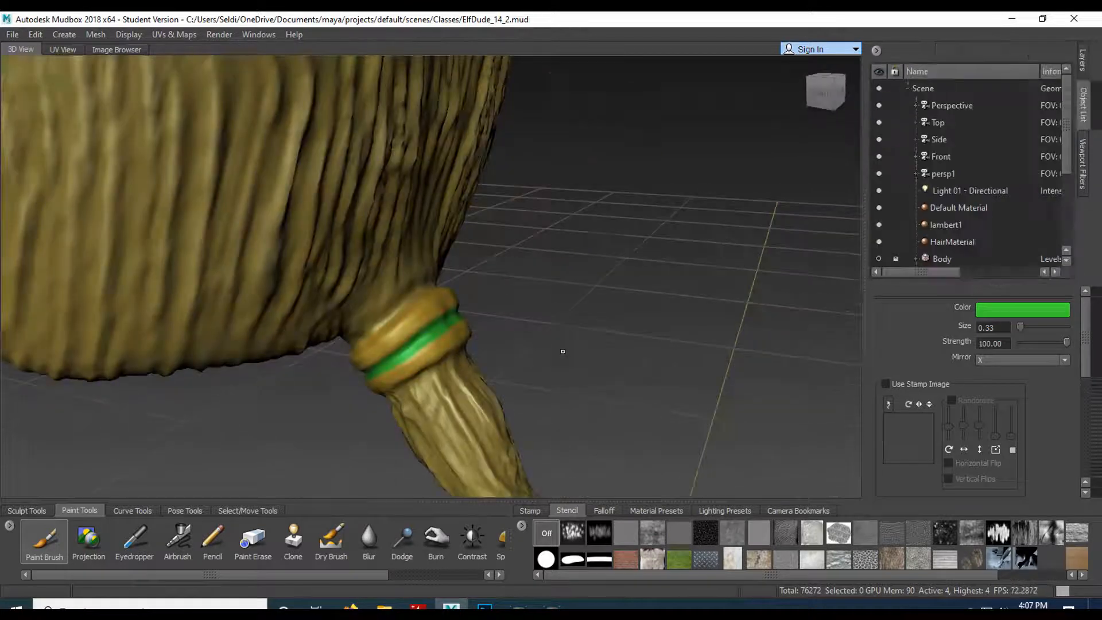
- Show the Body and Hoodie objects and bring the hood on the elf's back into view
scroll(918, 219, down, 2)
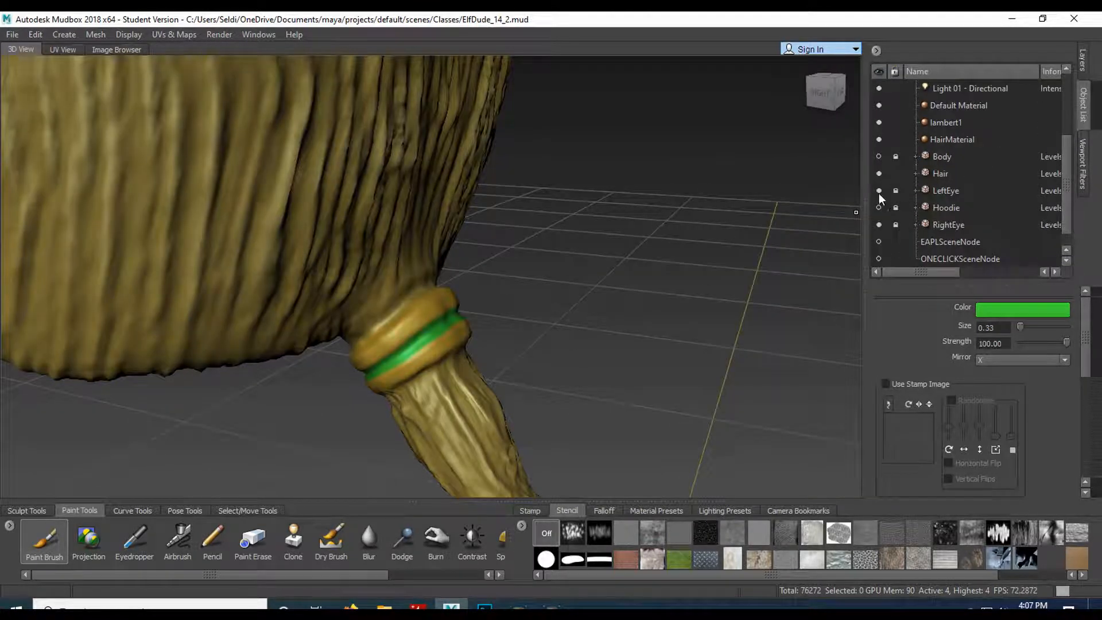
click(878, 156)
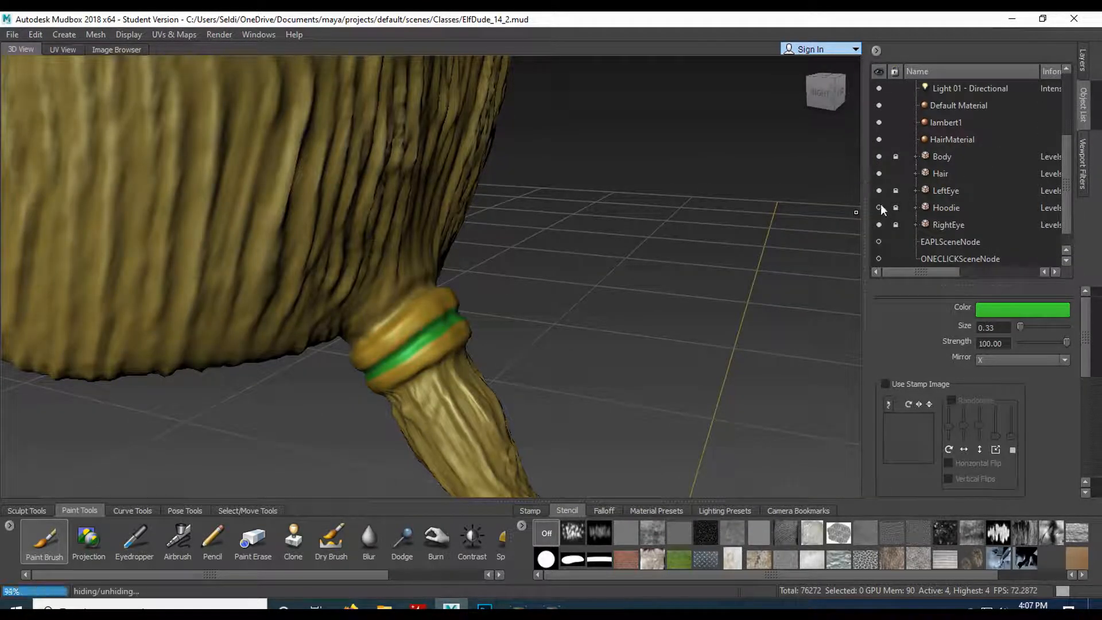
click(878, 208)
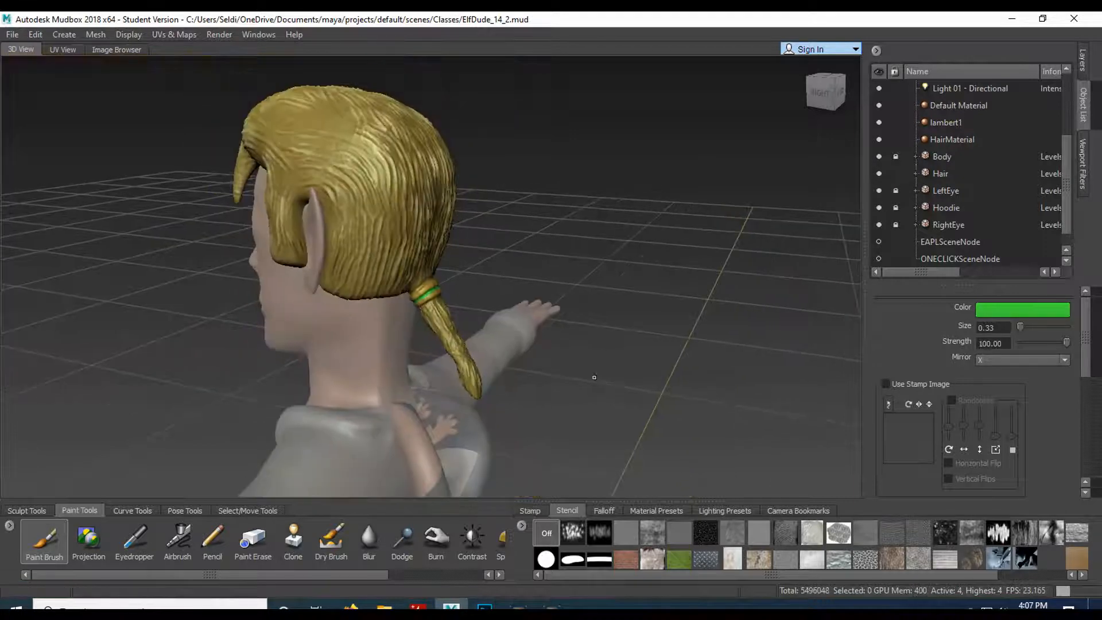
alt+middle_drag(593, 377, 618, 285)
alt+drag(618, 284, 559, 307)
alt+right_drag(559, 308, 578, 284)
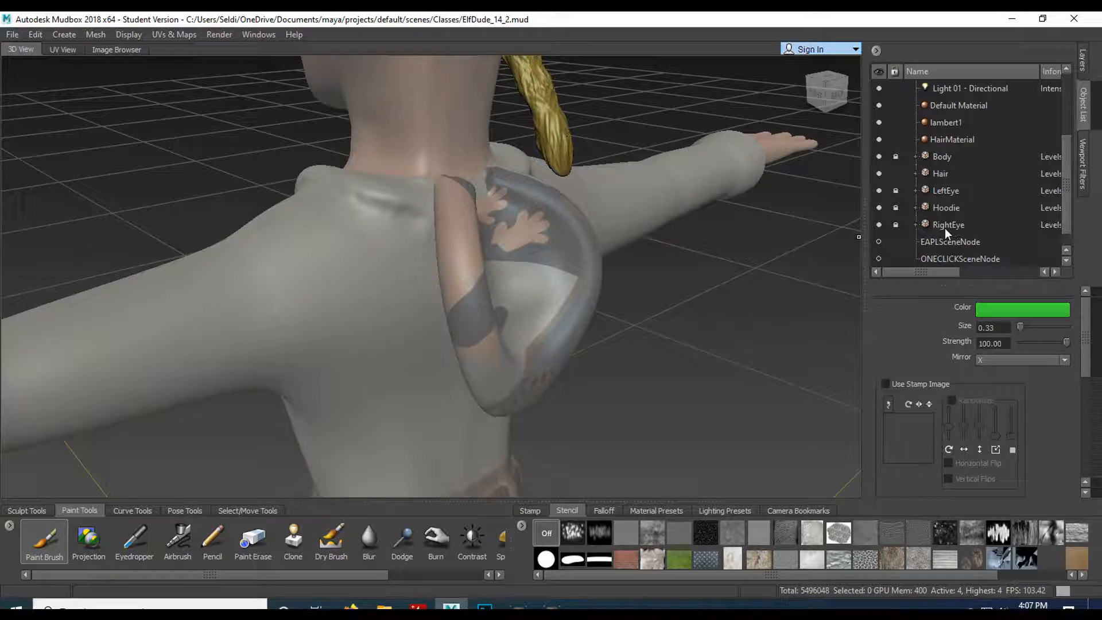
- Select and unlock the Hoodie object, and lock the Hair object
click(944, 207)
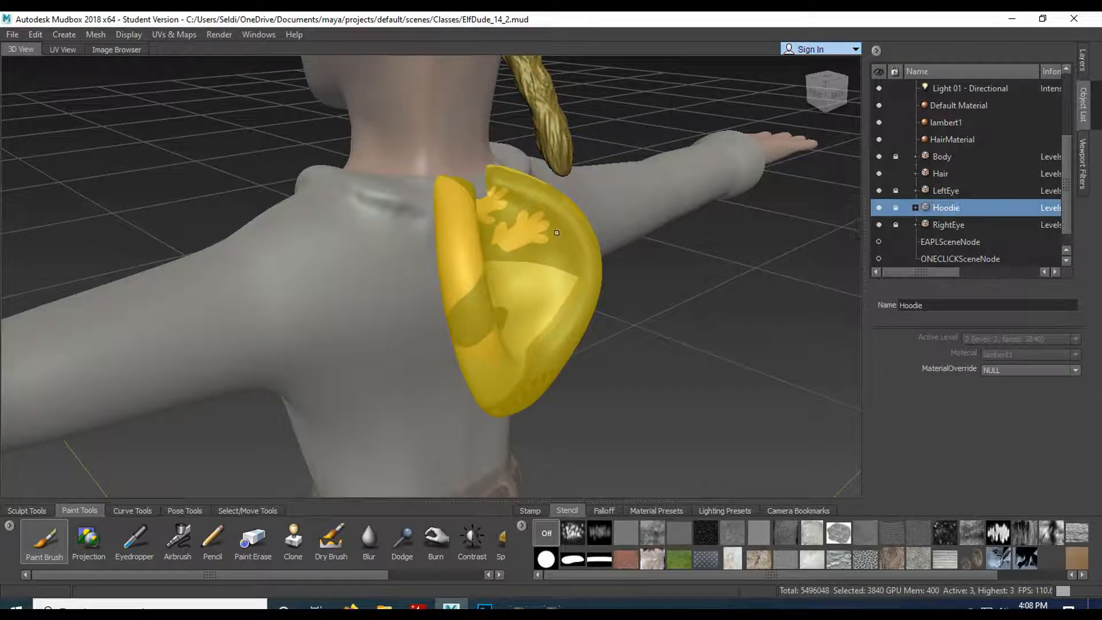
click(899, 174)
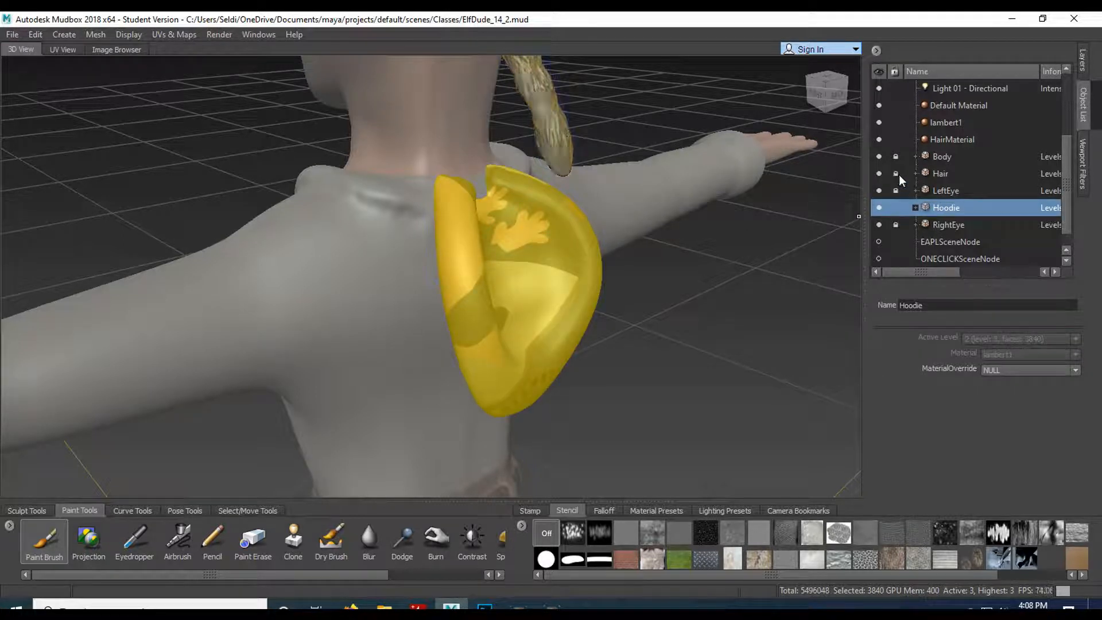
- Assign a new Mudbox Material to the Hoodie and name it HoodieMaterial
right_click(549, 267)
mouse_move(615, 321)
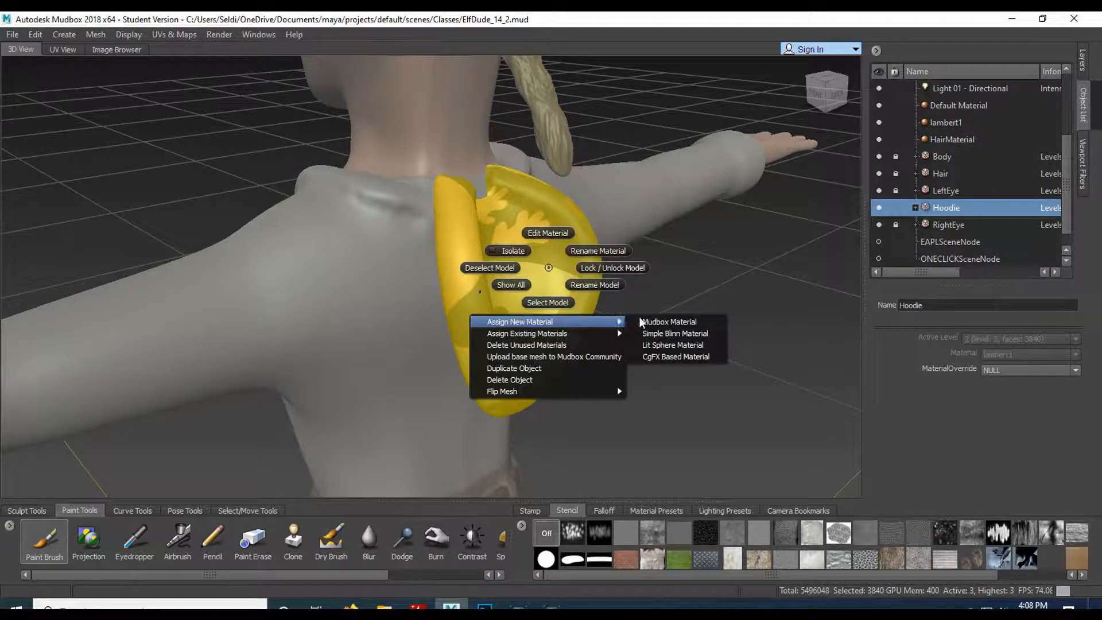
click(691, 322)
double_click(536, 224)
key(Home)
text(Hoodie)
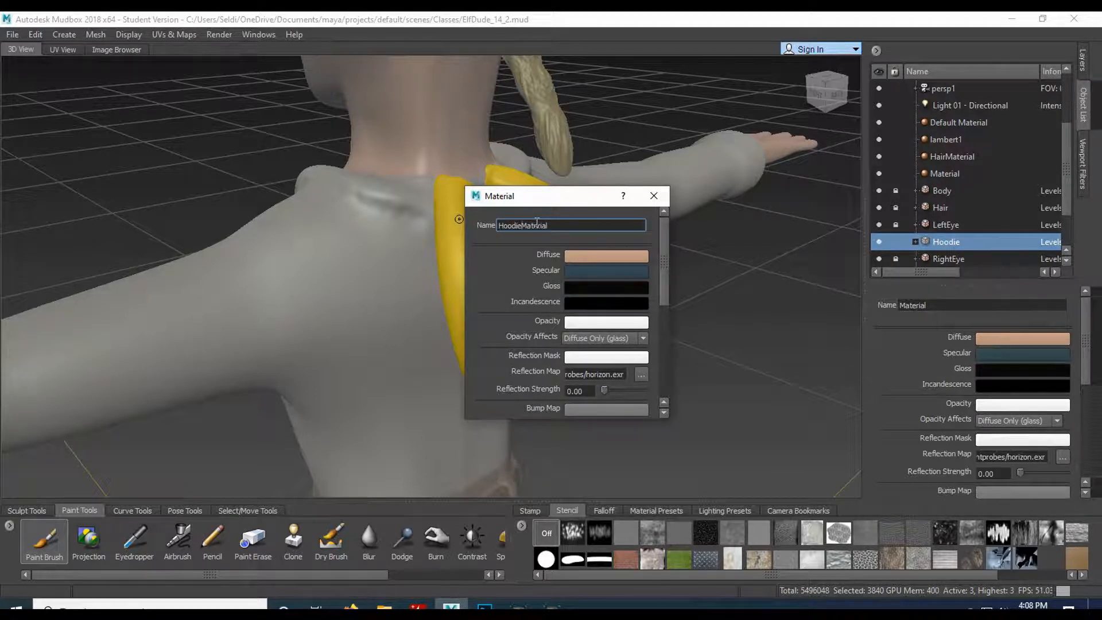
key(Return)
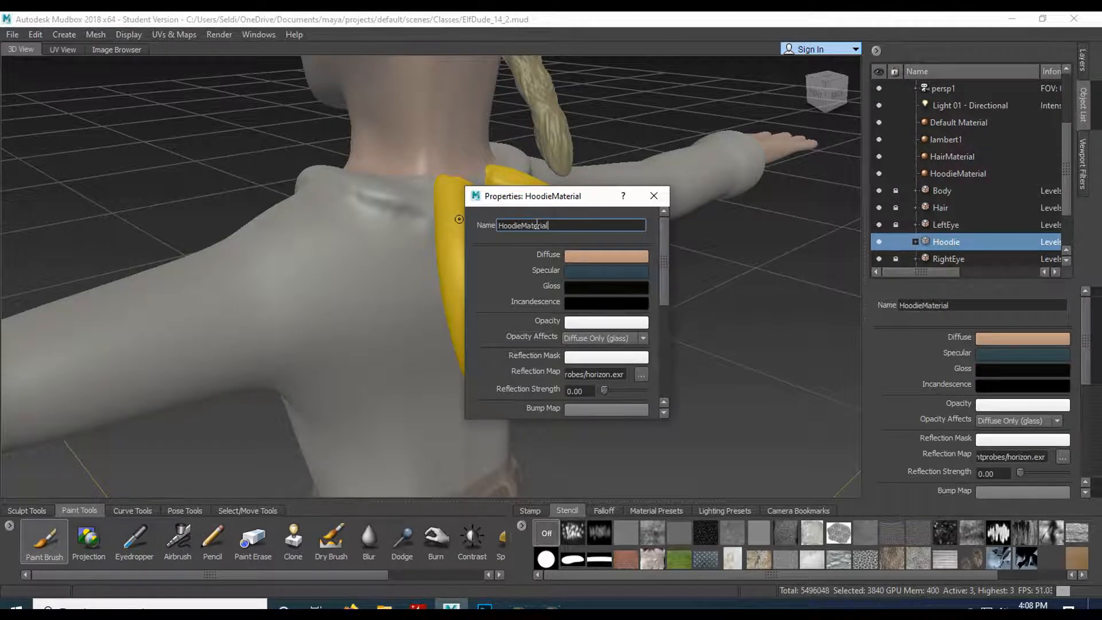
click(655, 197)
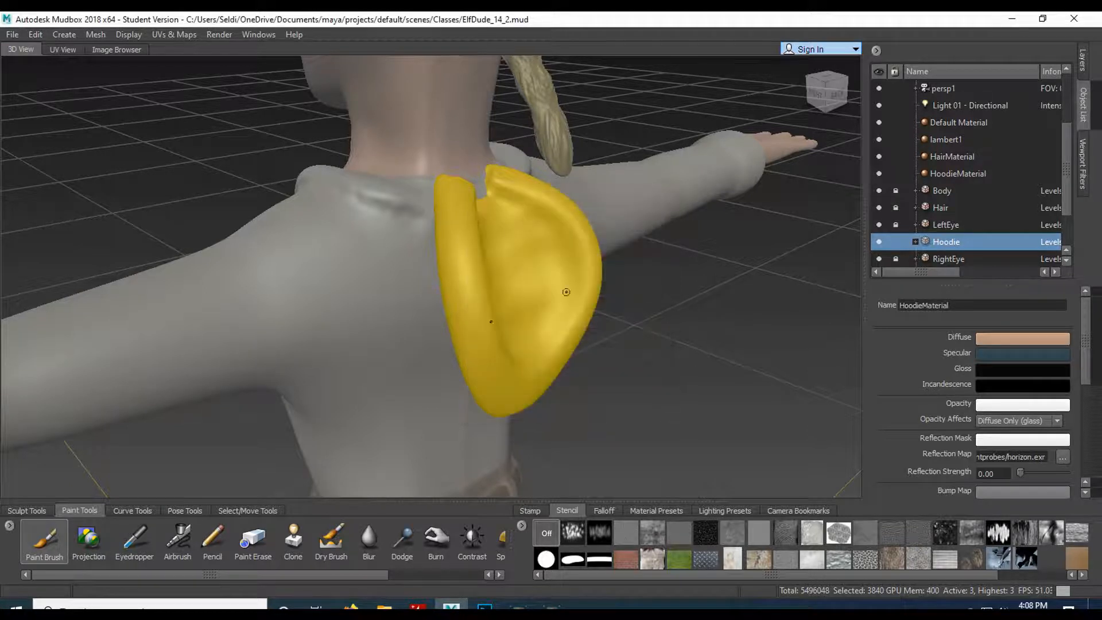
- Try to match the HoodieMaterial's diffuse colour to the shirt by sampling the shirt's back with the eyedropper
click(880, 242)
click(880, 242)
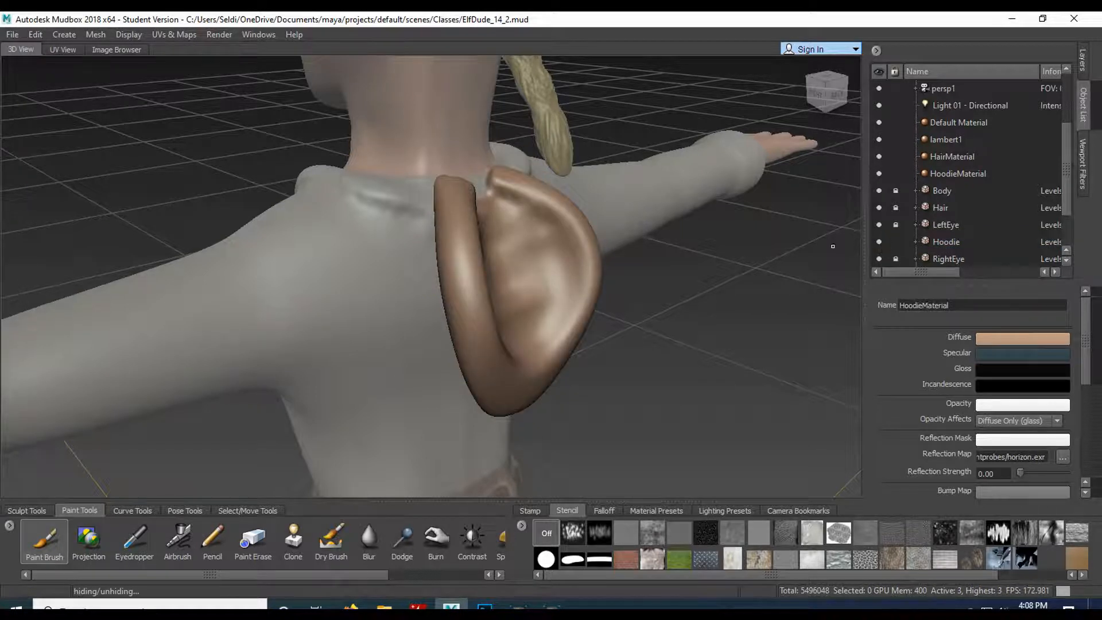
click(1000, 339)
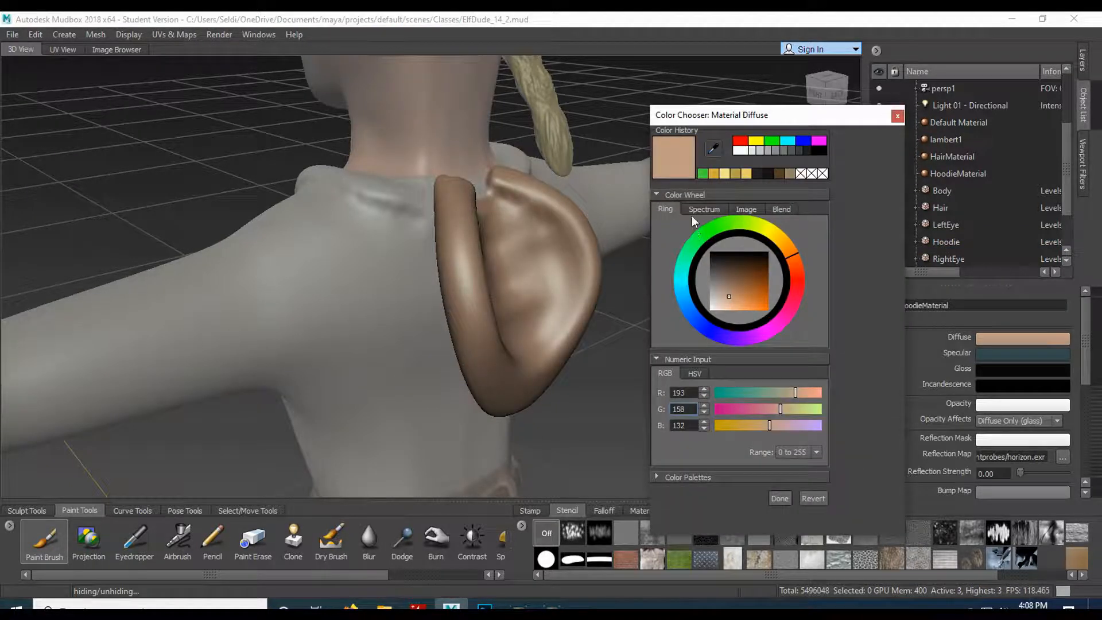
click(714, 150)
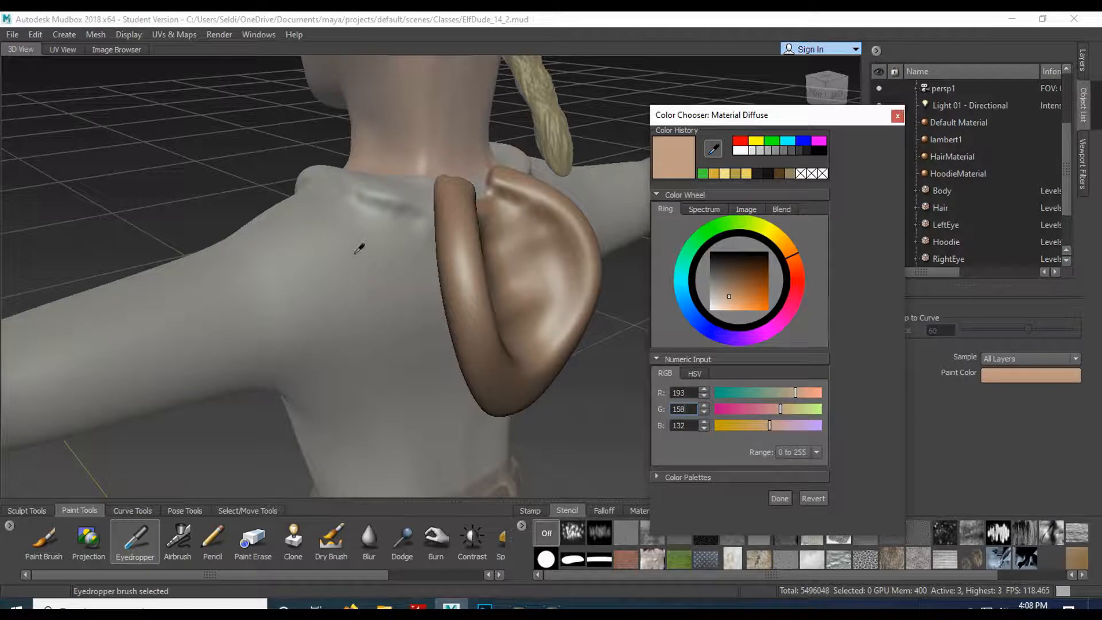
click(356, 252)
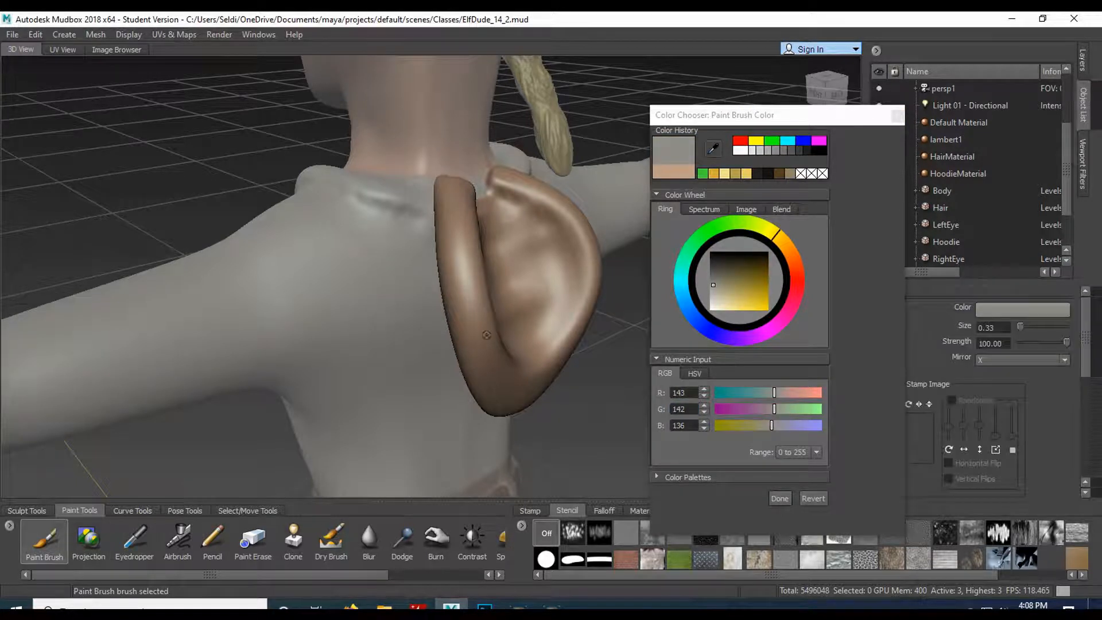
click(779, 498)
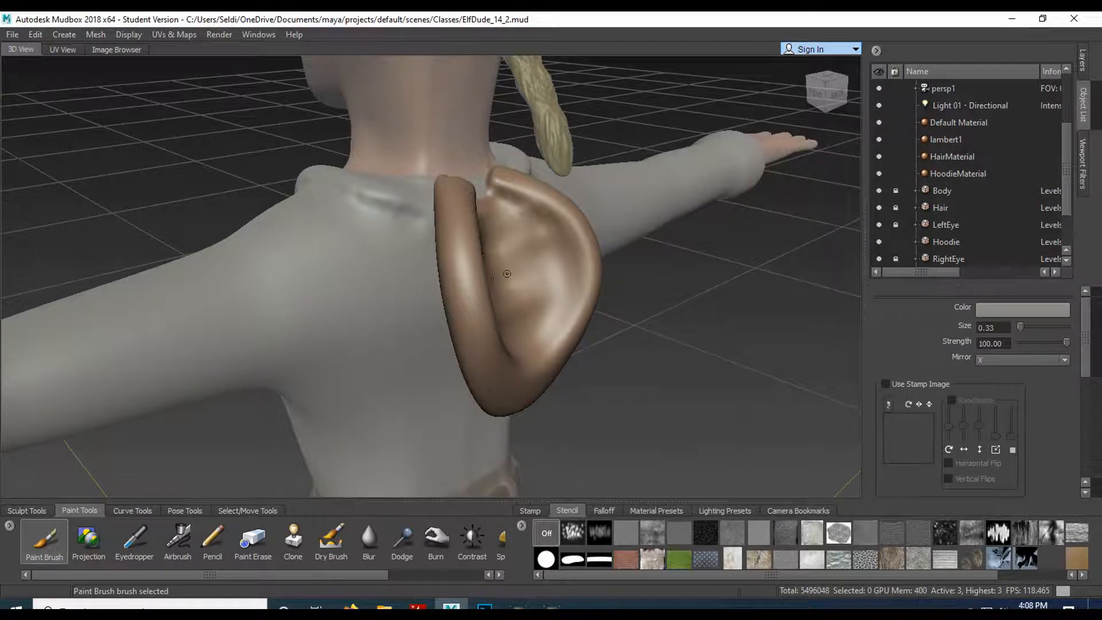
- Enlarge the paint brush to 4.84 and create a 2048 diffuse paint layer named Hoodie on the hood
drag(512, 260, 538, 260)
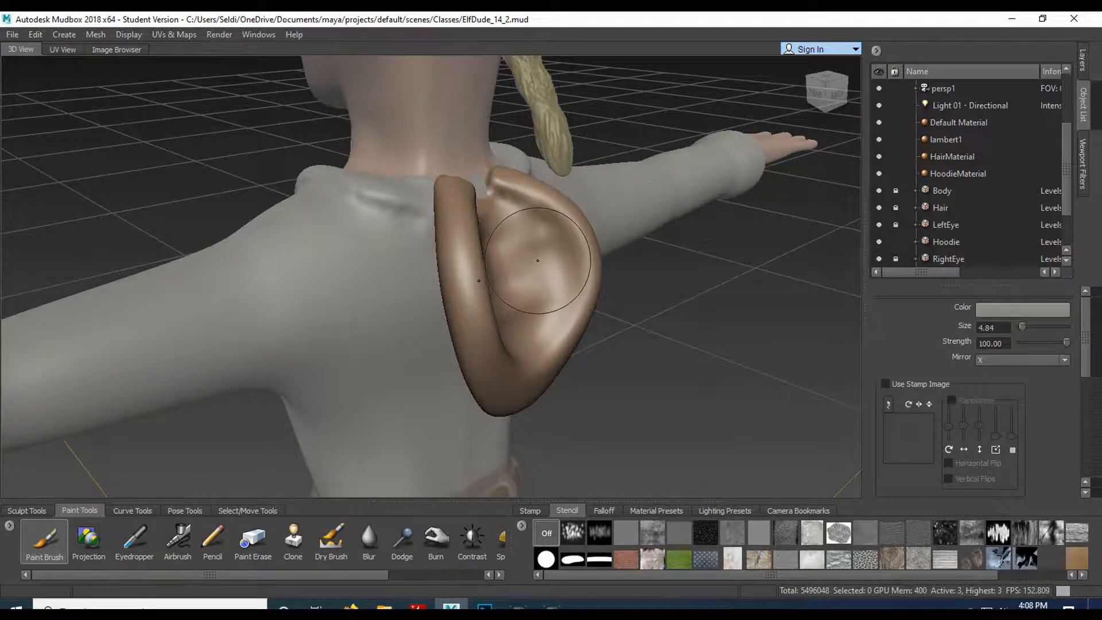
click(538, 260)
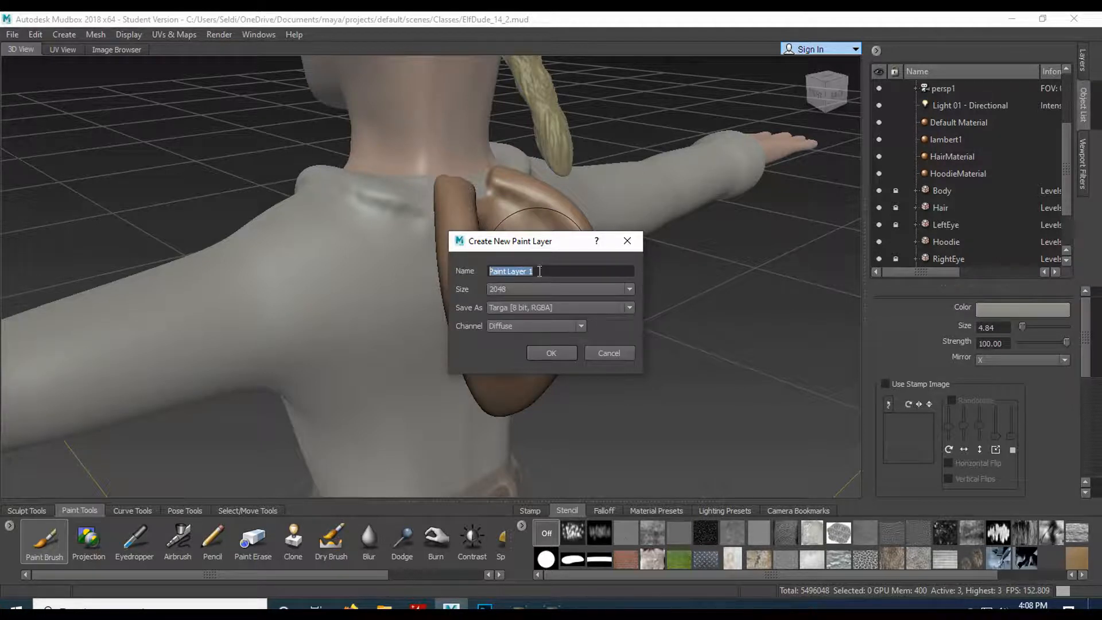
text(Hoodie)
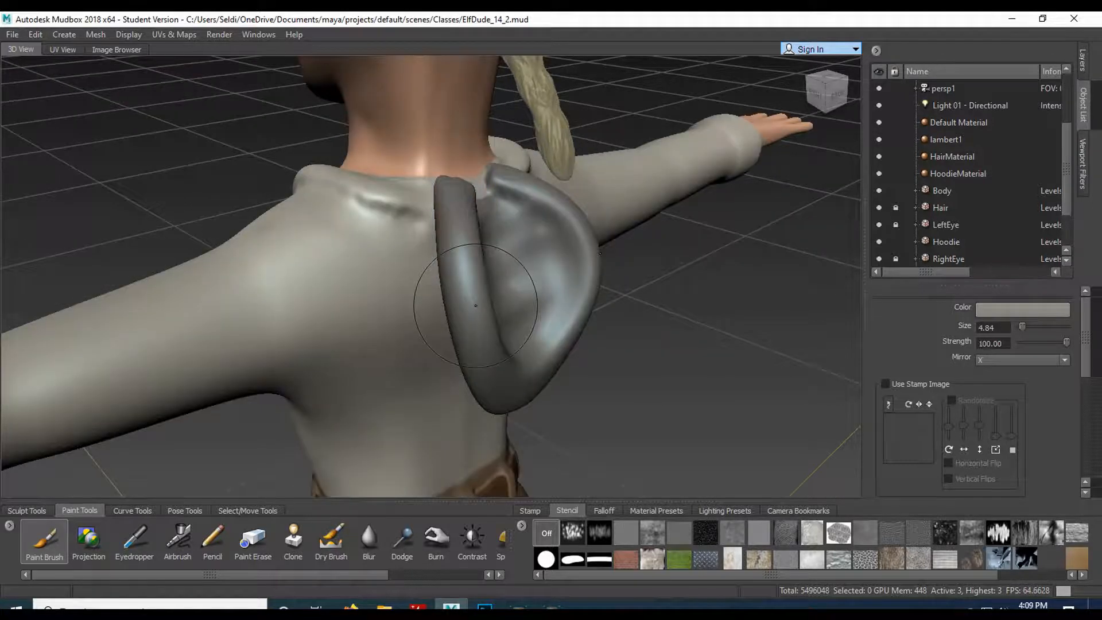
- Set the paint brush colour to the unlocked shirt's beige, RGB 218, 213, 195, by sampling the shirt's back
scroll(475, 305, up, 2)
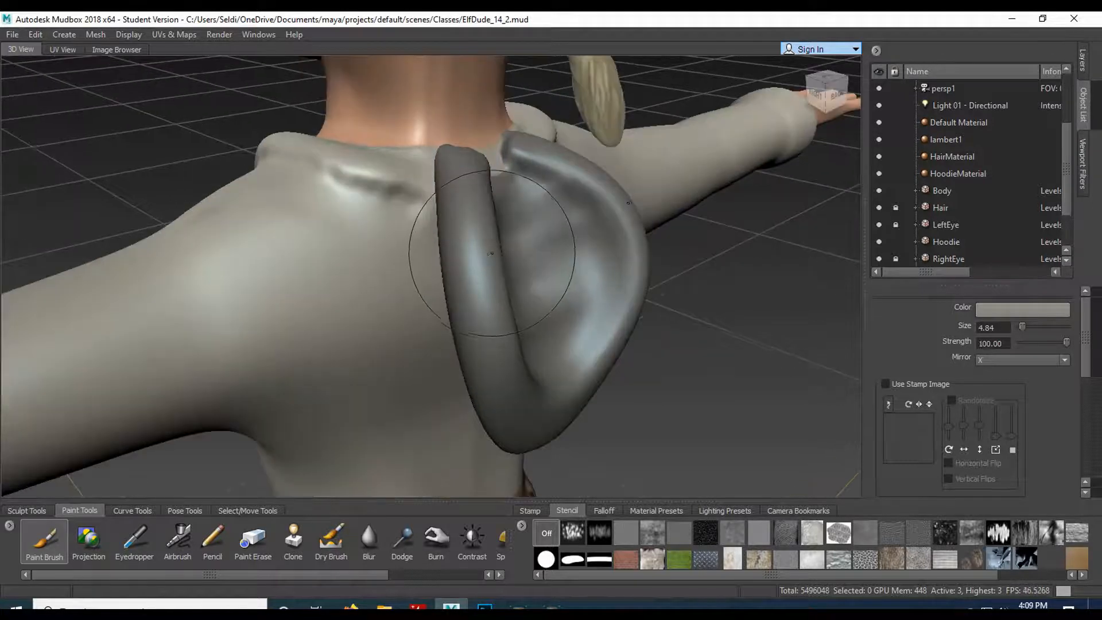
click(1008, 308)
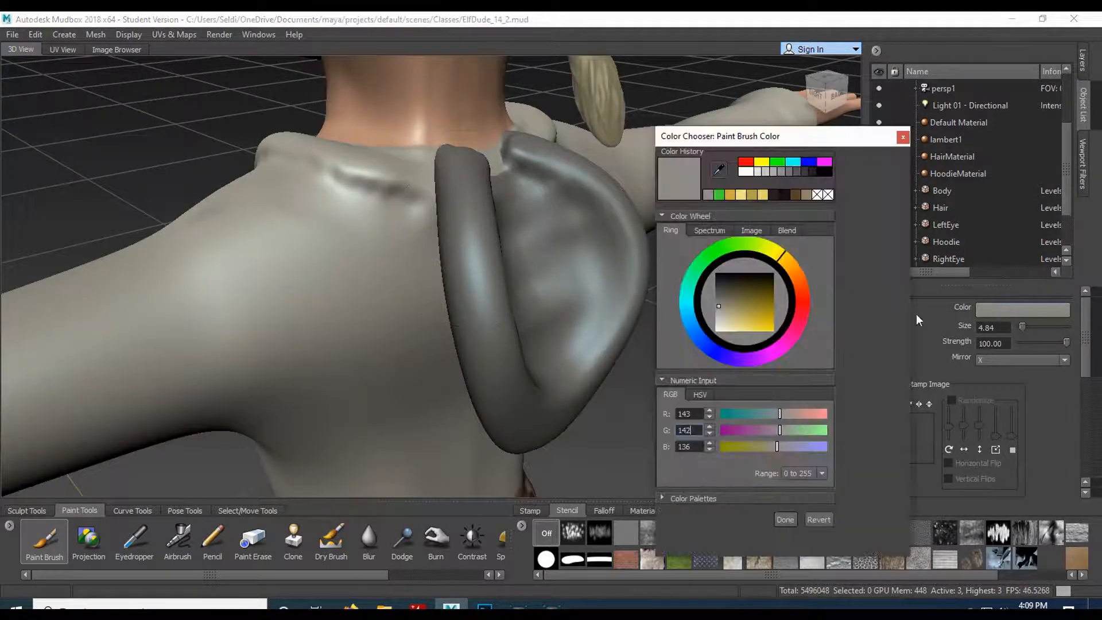
click(718, 168)
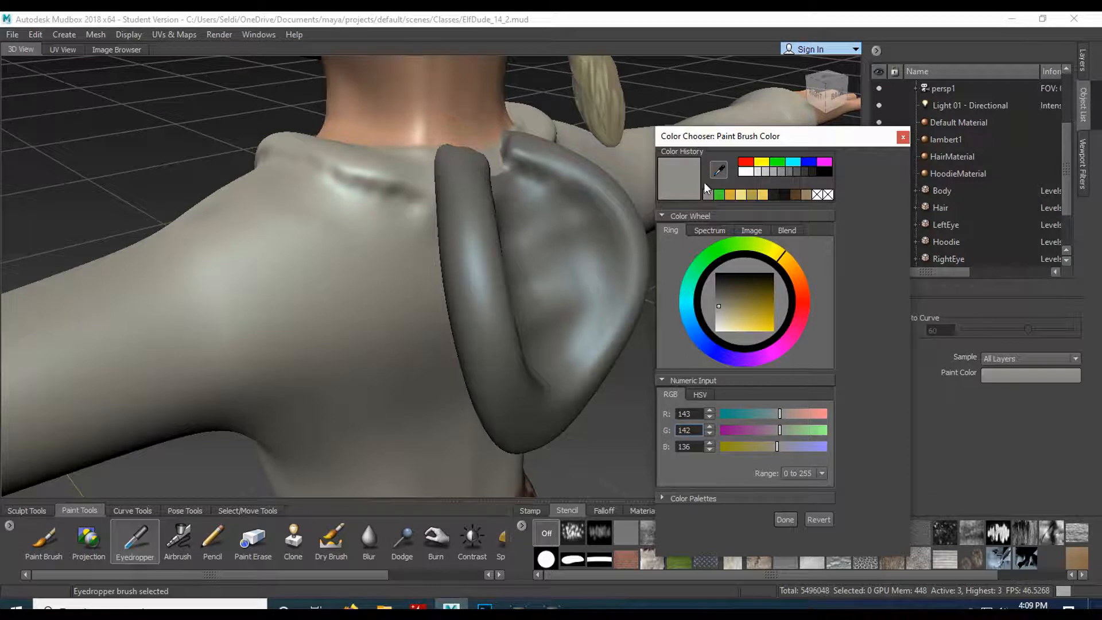
click(345, 252)
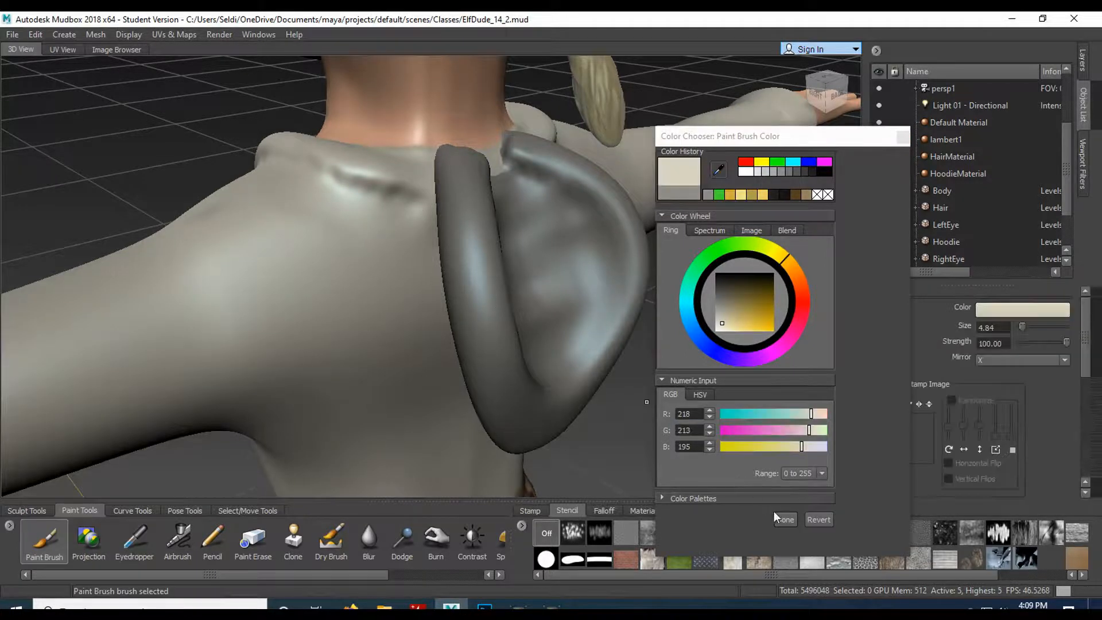
click(784, 520)
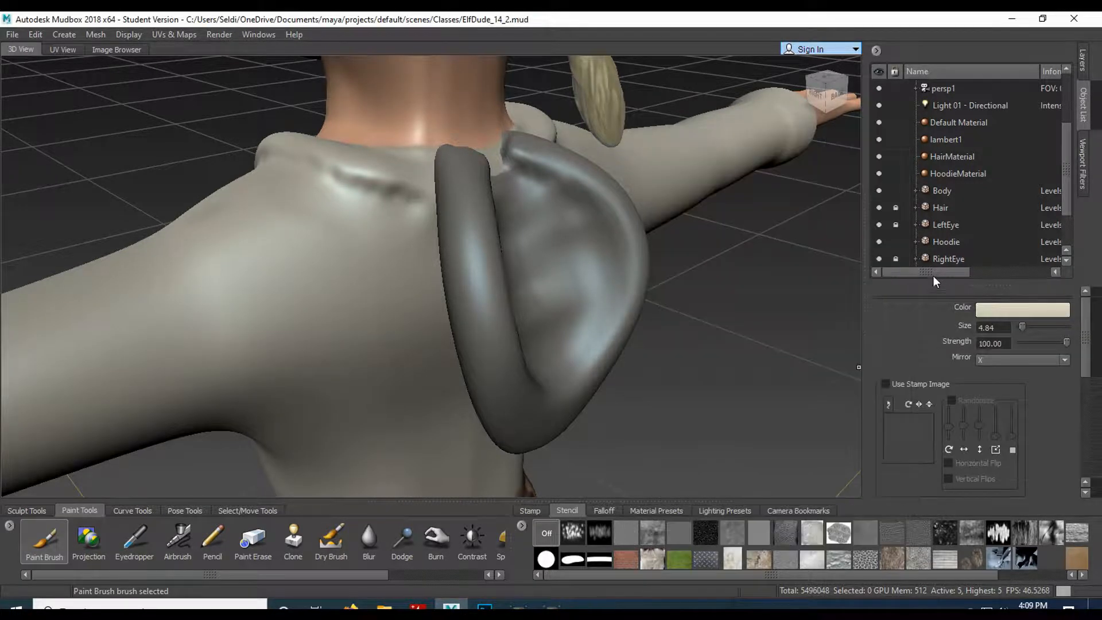
- Lock the Body object and paint the hood's inner surface and thick rim in the sampled shirt colour
click(895, 191)
mouse_move(521, 288)
mouse_down()
mouse_move(581, 250)
mouse_move(489, 207)
mouse_move(462, 215)
mouse_up()
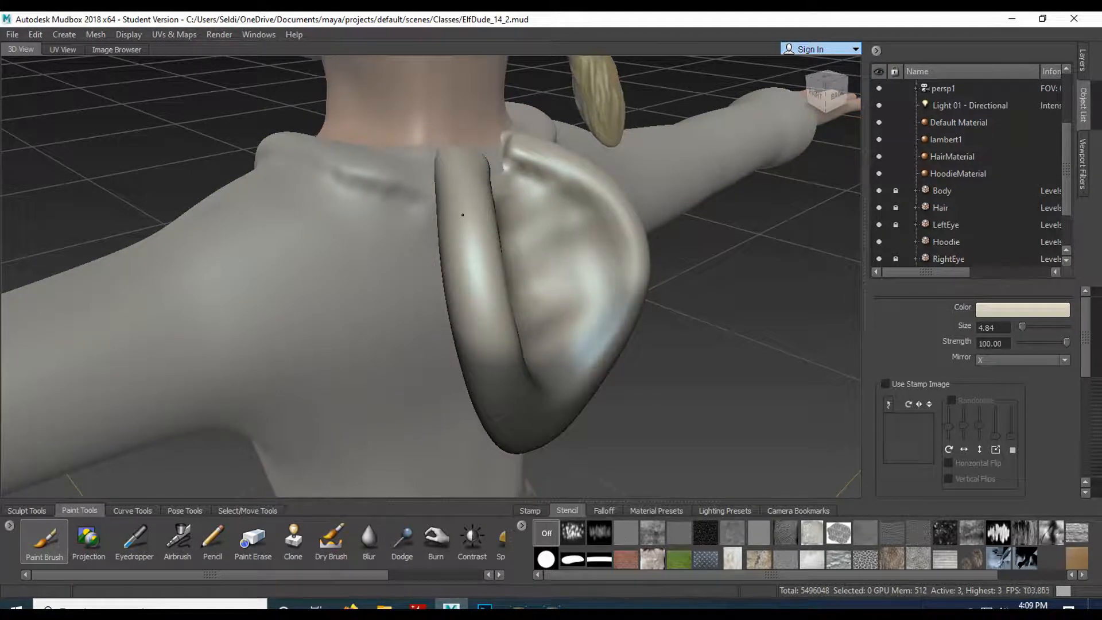
mouse_move(569, 265)
mouse_down()
mouse_move(579, 356)
mouse_move(511, 425)
mouse_move(531, 443)
mouse_up()
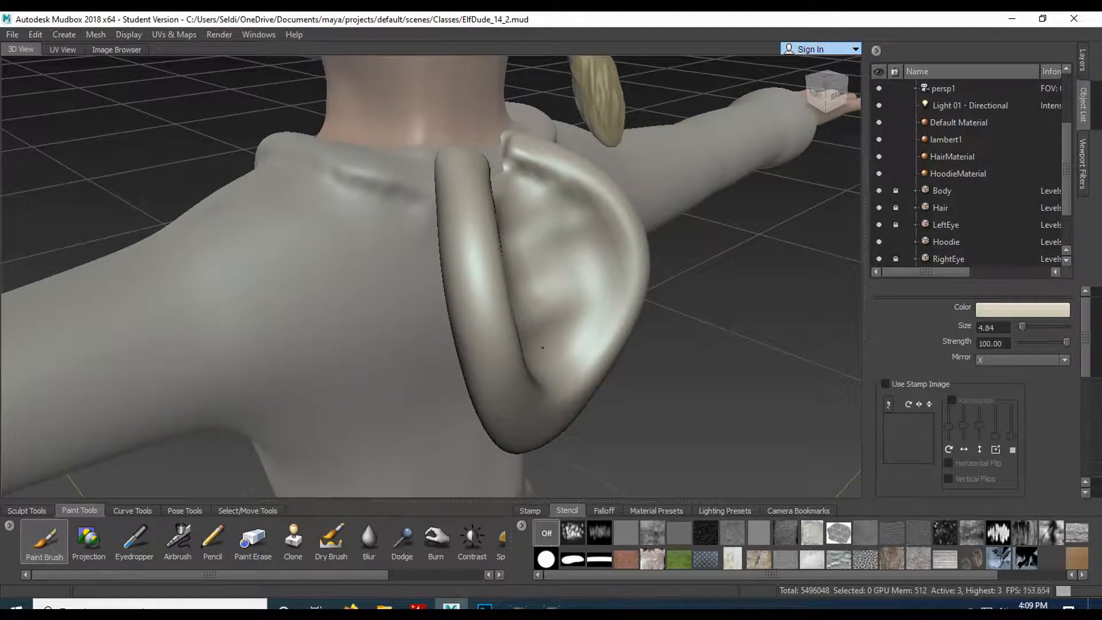
- Hide the Body to check the paint on the hood's outer side and neck edge, and show and unlock it again
alt+drag(504, 319, 603, 241)
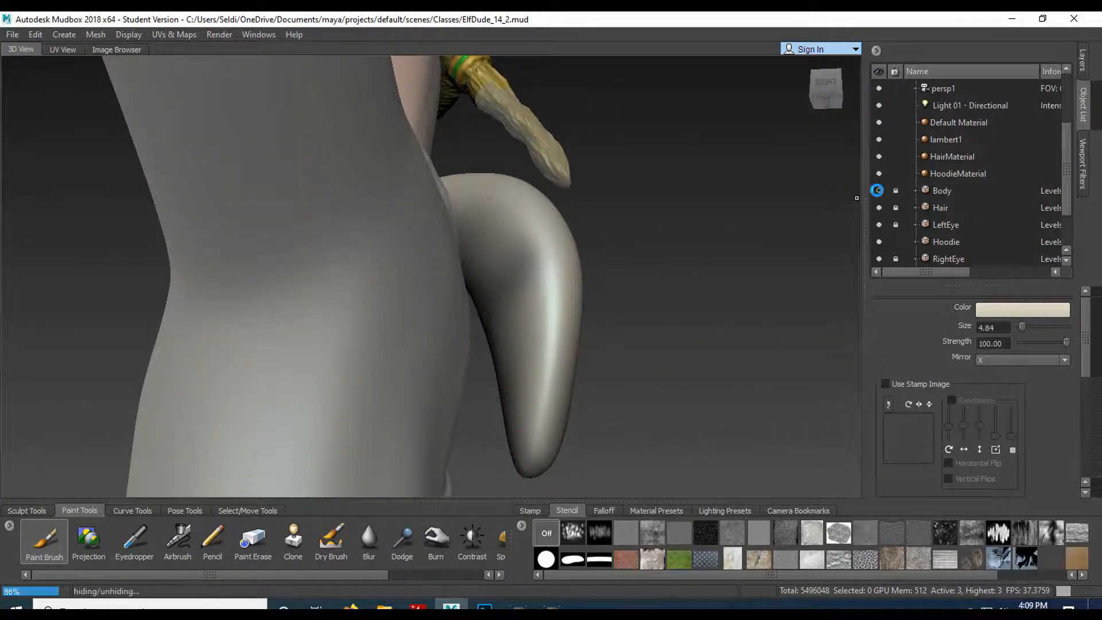
click(879, 190)
alt+drag(508, 269, 620, 280)
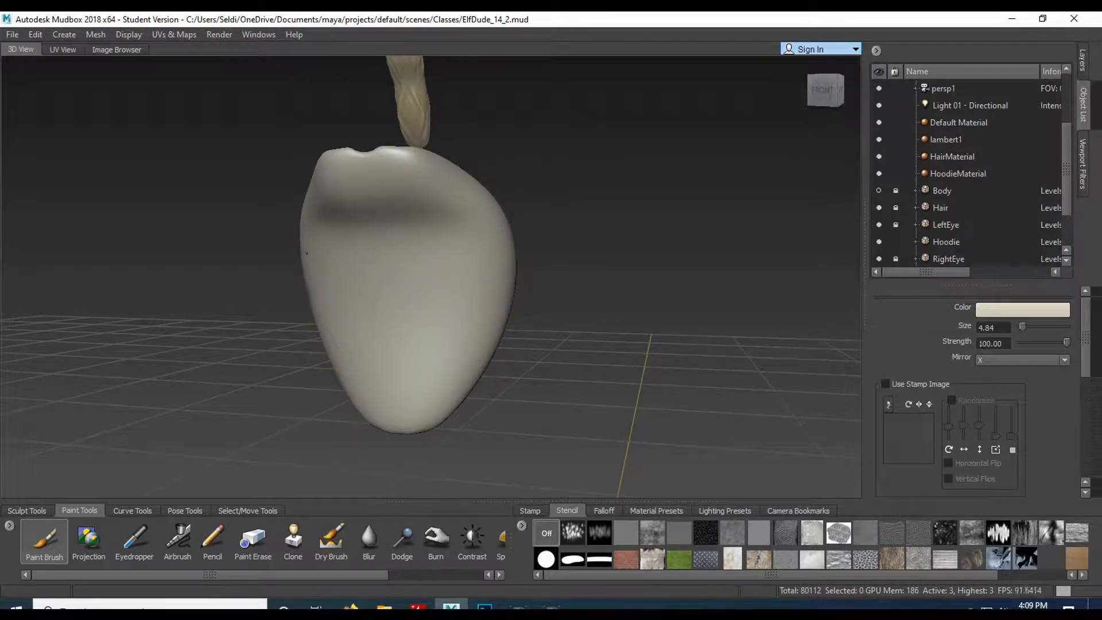
alt+drag(320, 239, 299, 276)
alt+drag(340, 244, 268, 337)
alt+drag(314, 375, 550, 286)
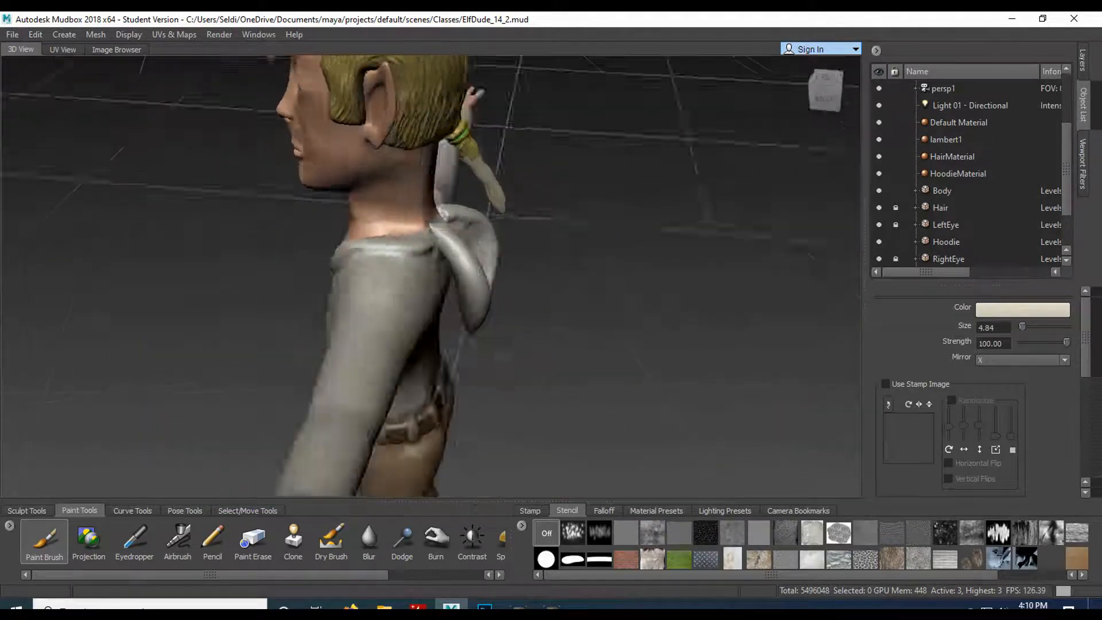
- Unlock the Hair object so the elf's hair displays in its painted colours
mouse_move(470, 351)
alt+mouse_down()
mouse_move(287, 358)
mouse_move(592, 367)
alt+mouse_up()
alt+right_drag(591, 367, 553, 372)
alt+drag(554, 372, 569, 350)
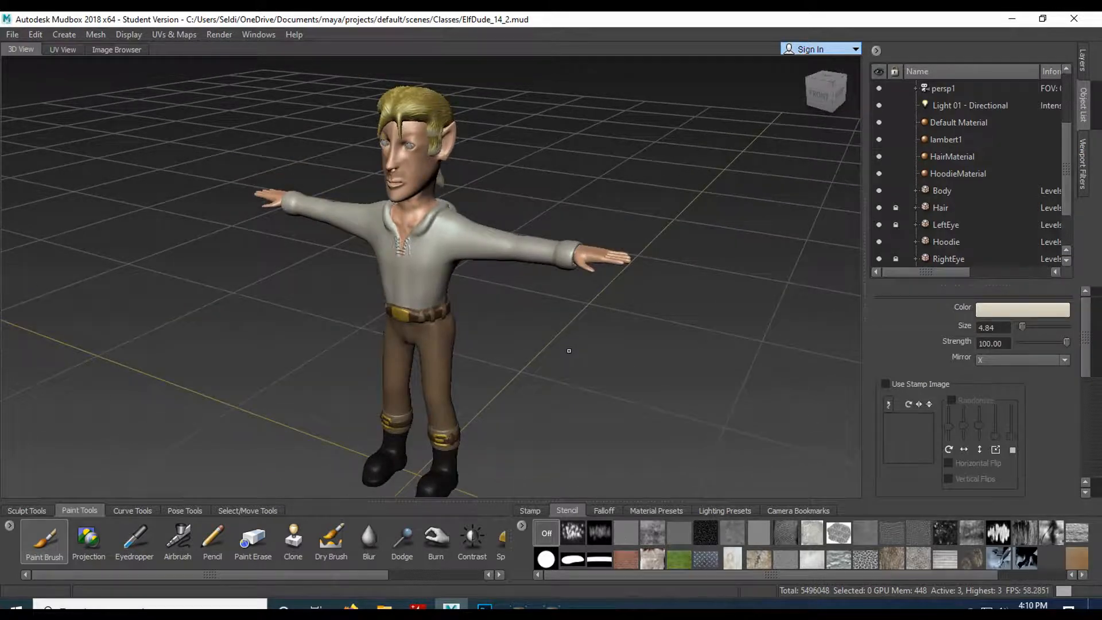
alt+right_drag(515, 181, 528, 284)
alt+drag(528, 284, 479, 189)
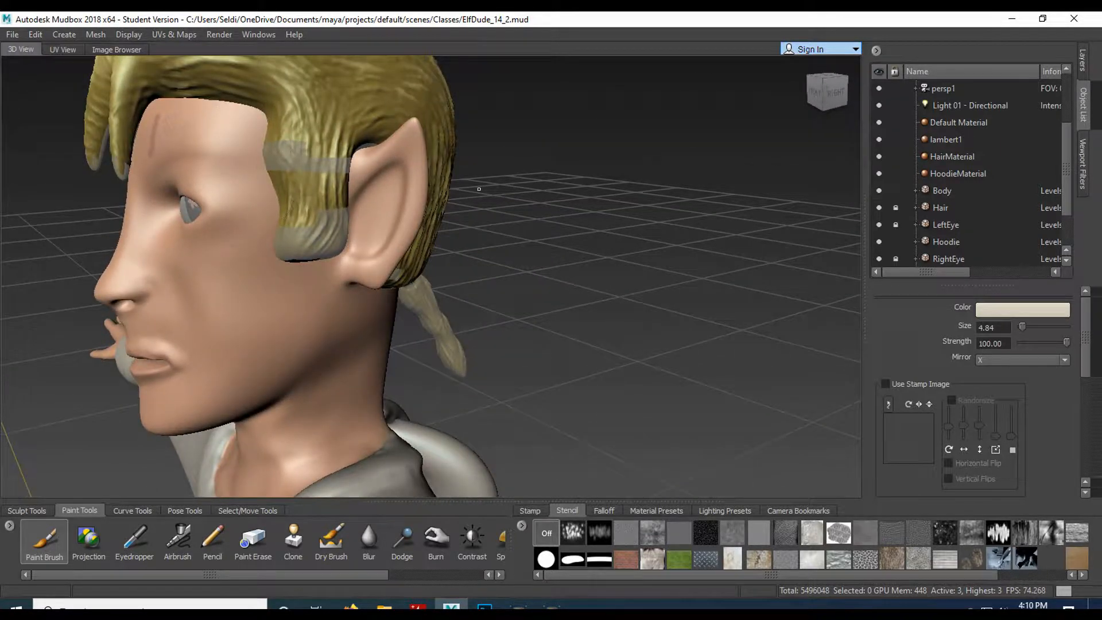
click(896, 210)
- Examine the coloured elf from head to boots, comparing the hood with the shirt
scroll(541, 347, down, 5)
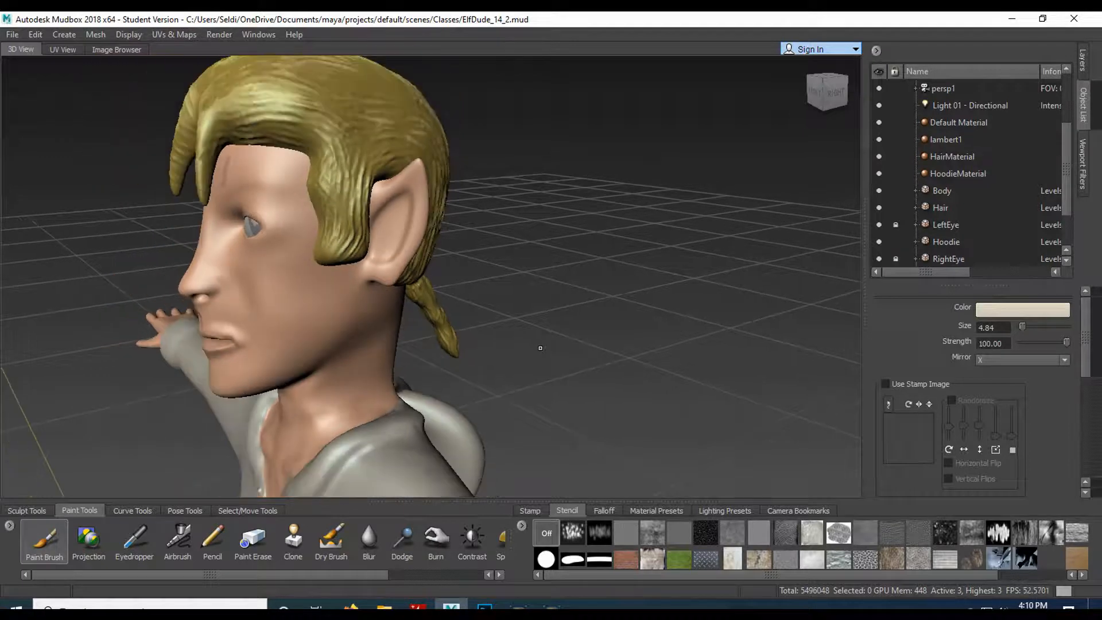
scroll(542, 346, down, 3)
alt+middle_drag(542, 347, 542, 256)
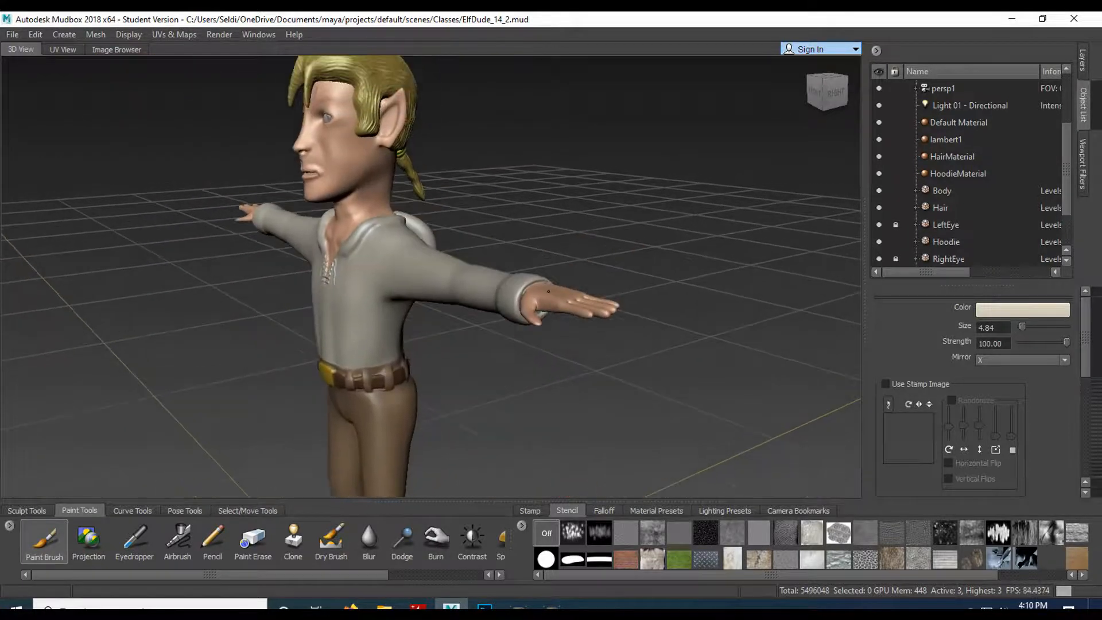
alt+drag(489, 391, 528, 398)
scroll(529, 400, down, 3)
alt+middle_drag(528, 402, 528, 339)
mouse_move(529, 365)
alt+mouse_down()
mouse_move(524, 379)
mouse_move(515, 365)
alt+mouse_up()
scroll(524, 379, down, 3)
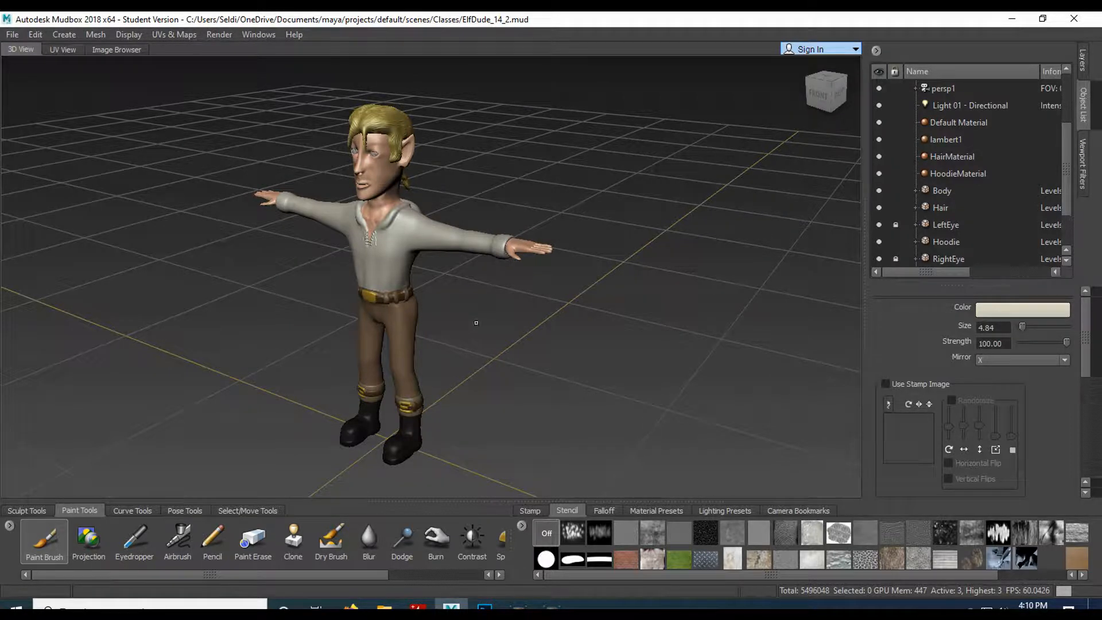
- Save the scene with the painted hood
click(11, 34)
click(48, 76)
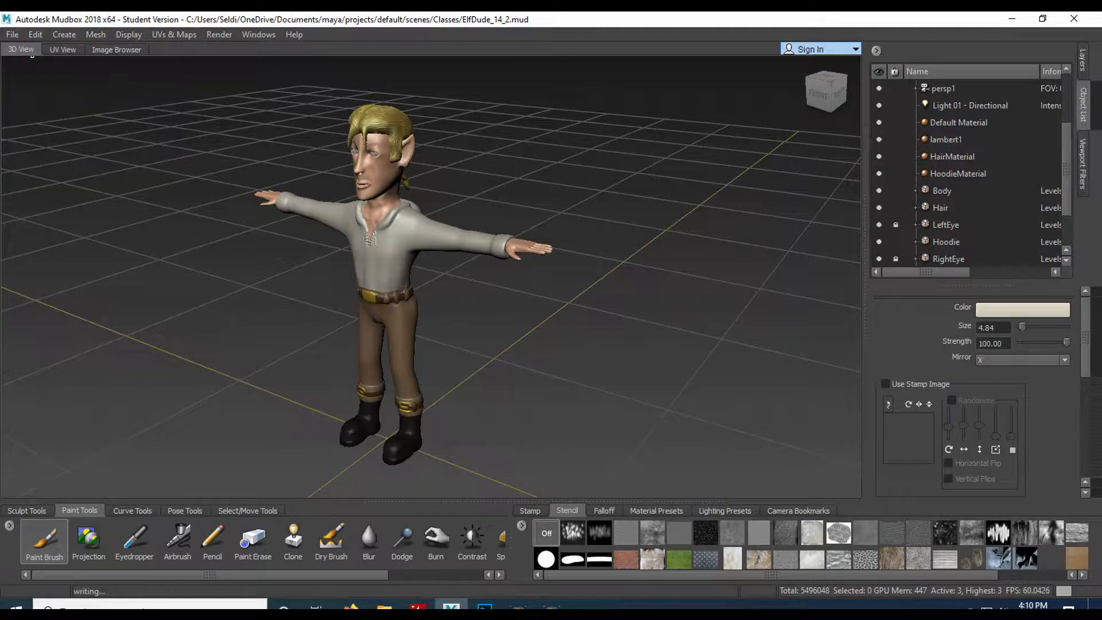